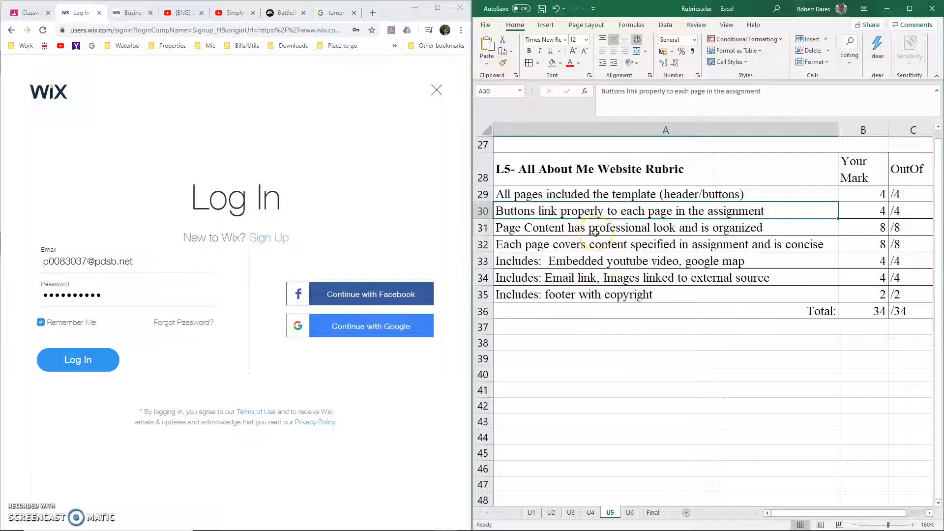
Review the L5 All About Me Website rubric criteria, from professional page content through the footer with copyright
left_click(595, 233)
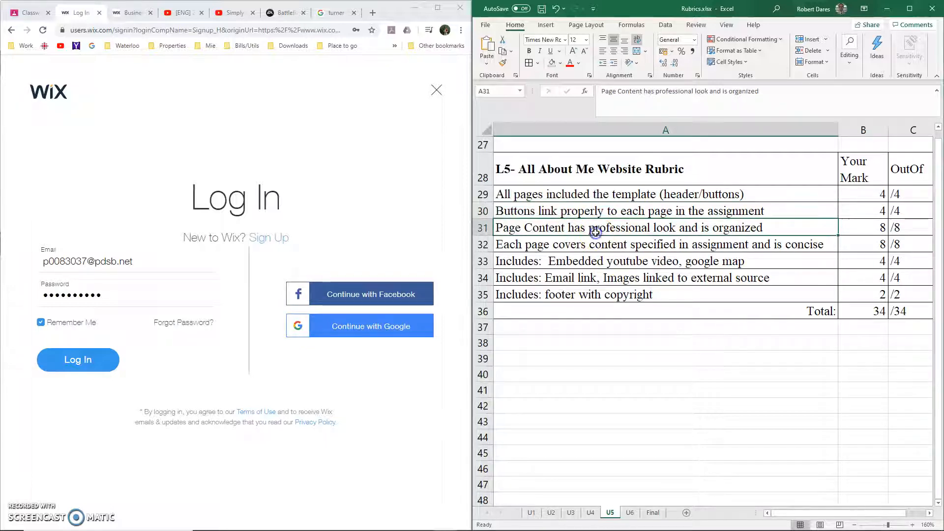
left_click(620, 245)
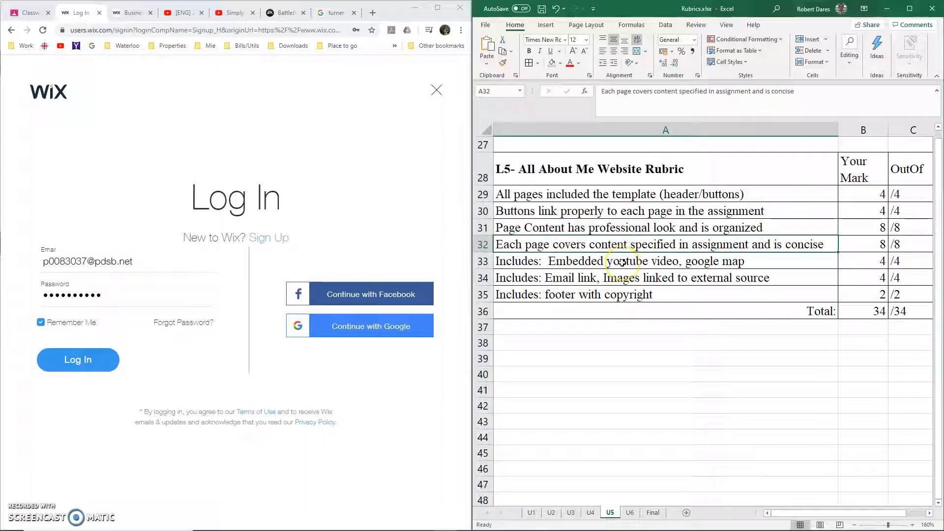
left_click(622, 263)
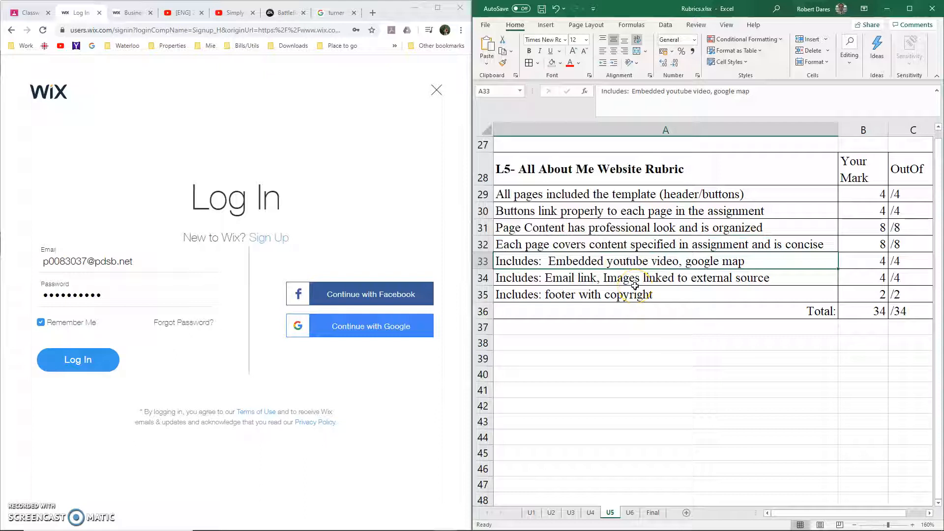
left_click(628, 284)
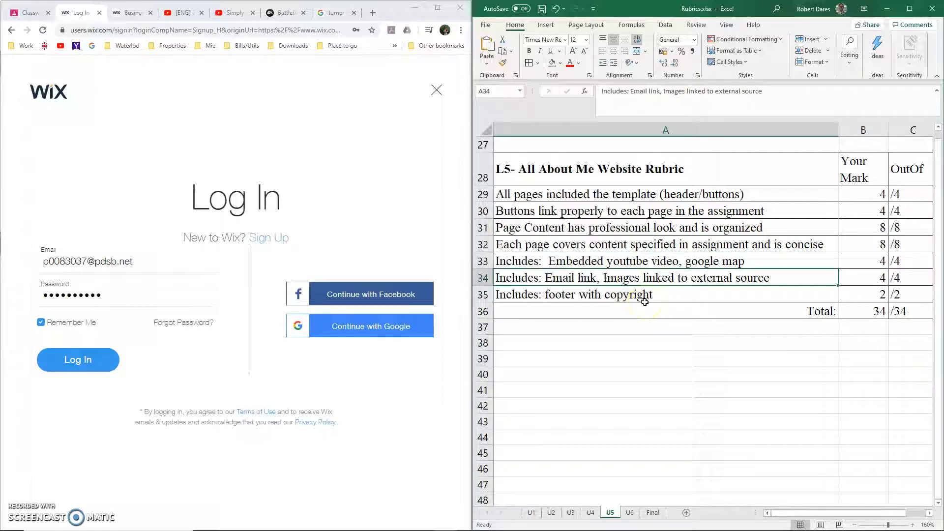
left_click(604, 298)
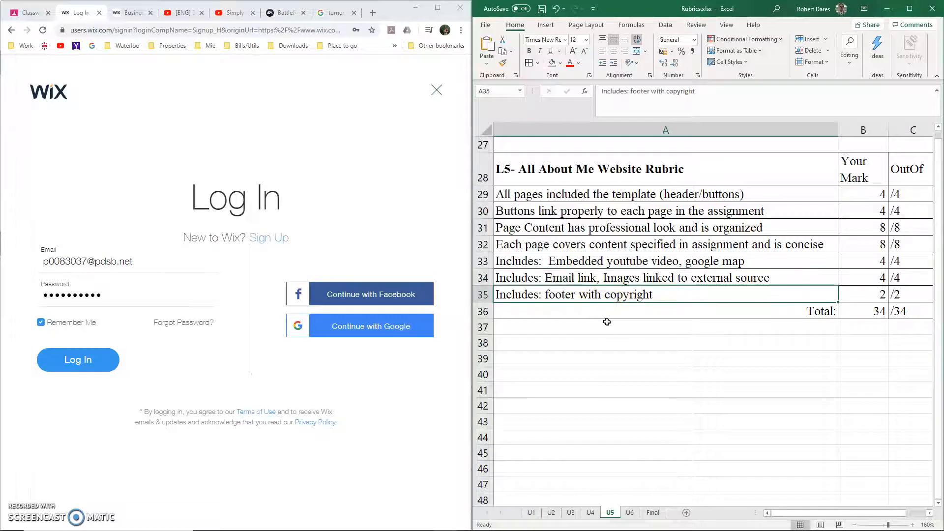
Log in to the Wix account and start a new business website using the Editor with a template
left_click(109, 369)
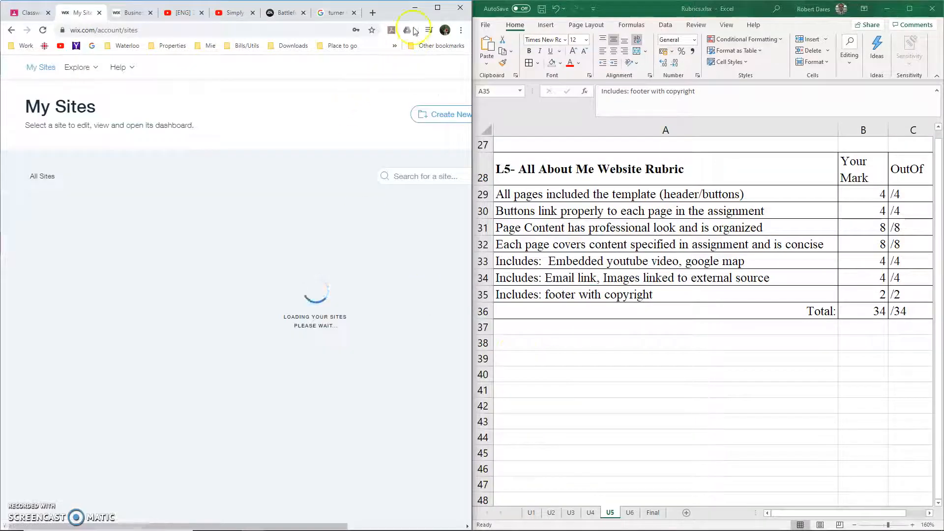
left_click(437, 8)
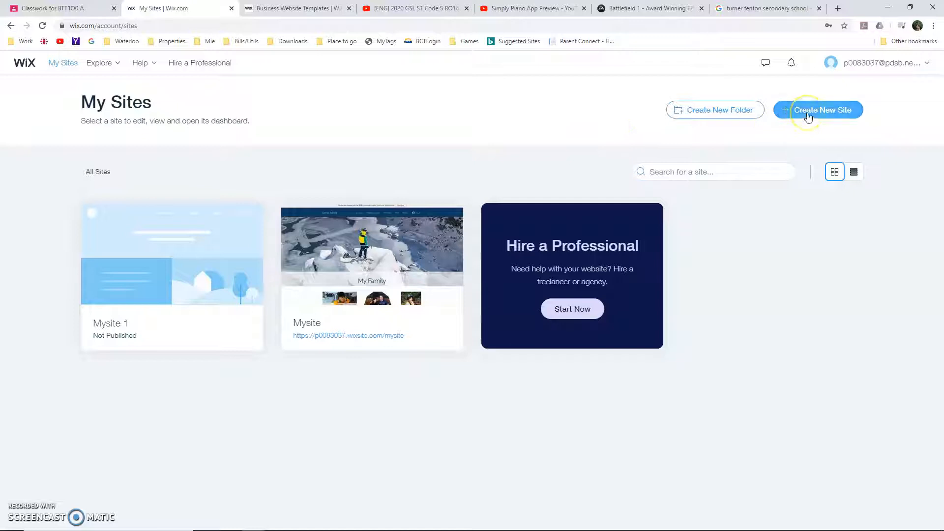
left_click(807, 113)
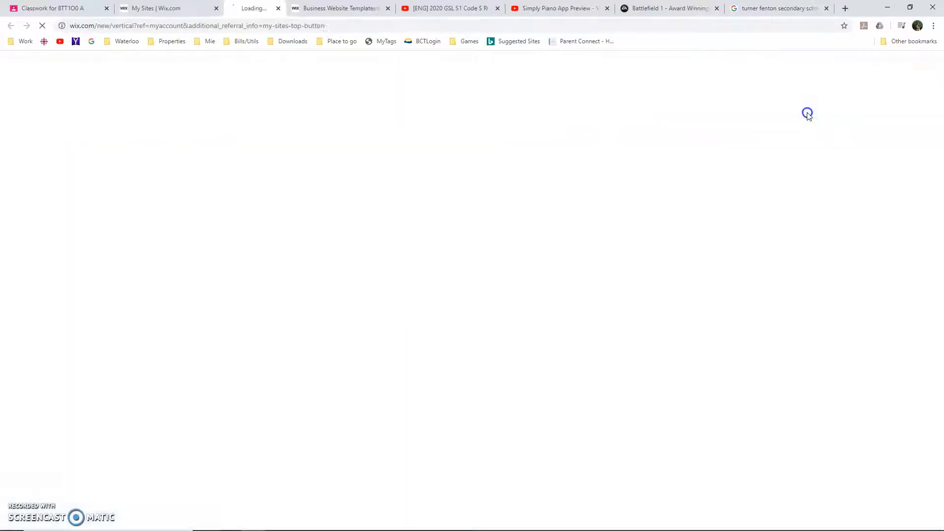
left_click(313, 301)
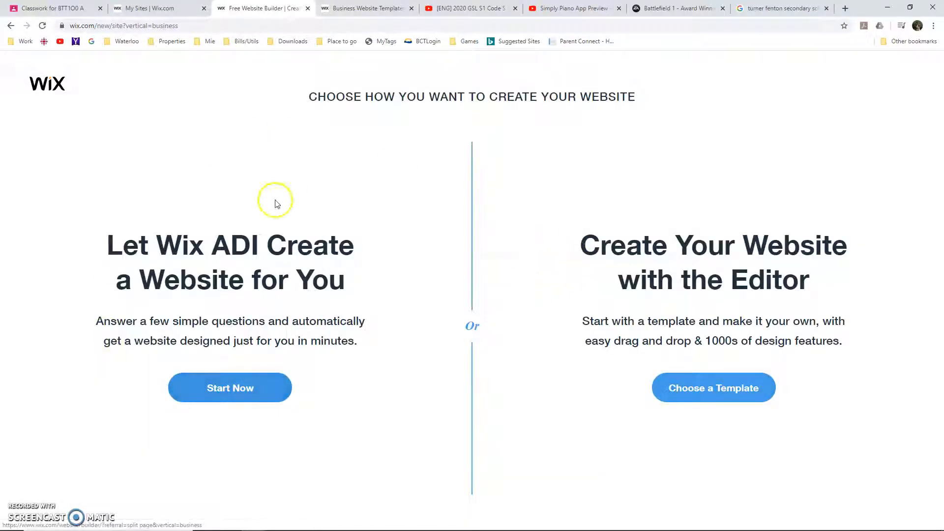
left_click(742, 389)
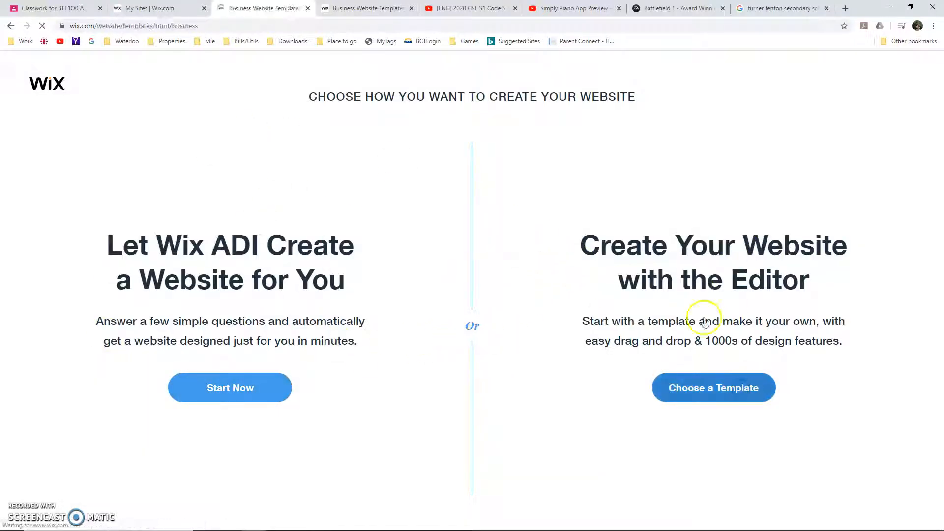
Open the business template with the mountain climber and "Achieving Growth" heading for editing
scroll(697, 317, "down", 7)
scroll(697, 323, "down", 6)
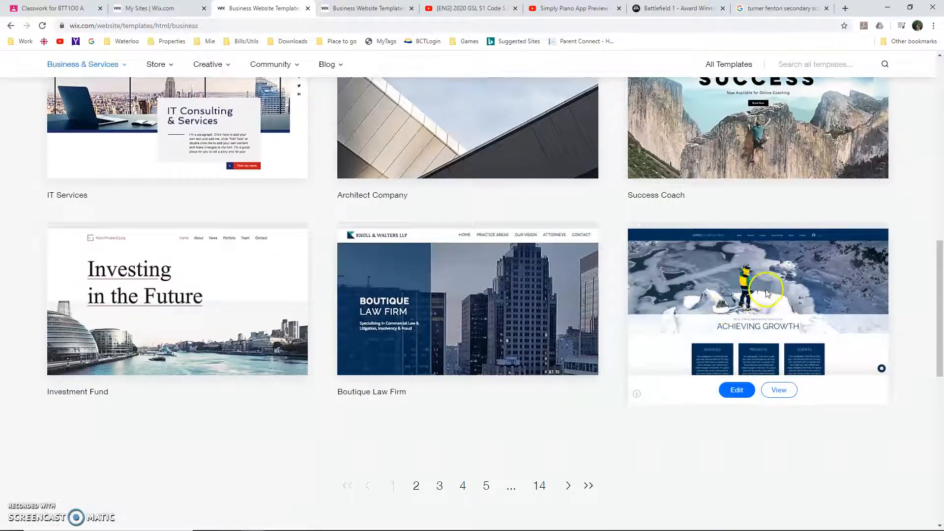
mouse_move(745, 295)
left_click(720, 391)
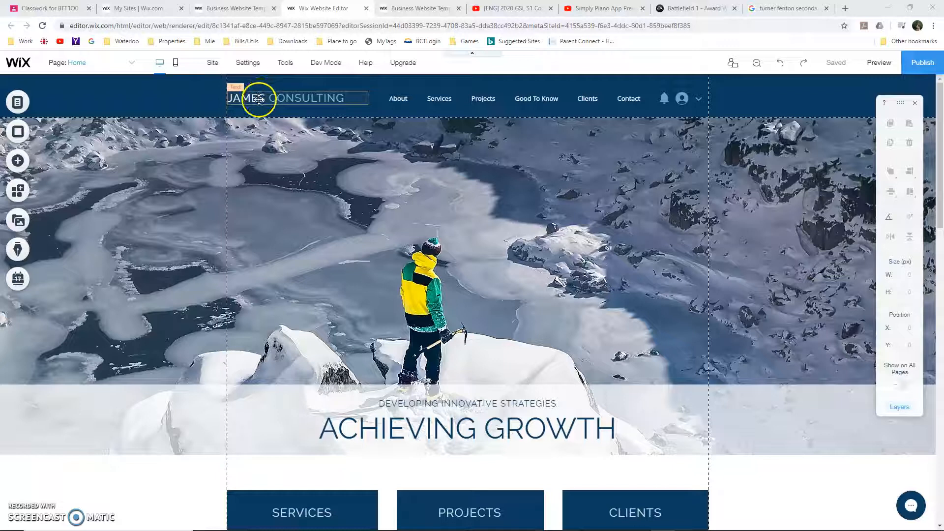
Replace the "James Consulting" header title with the family's surname followed by "Family"
double_click(258, 98)
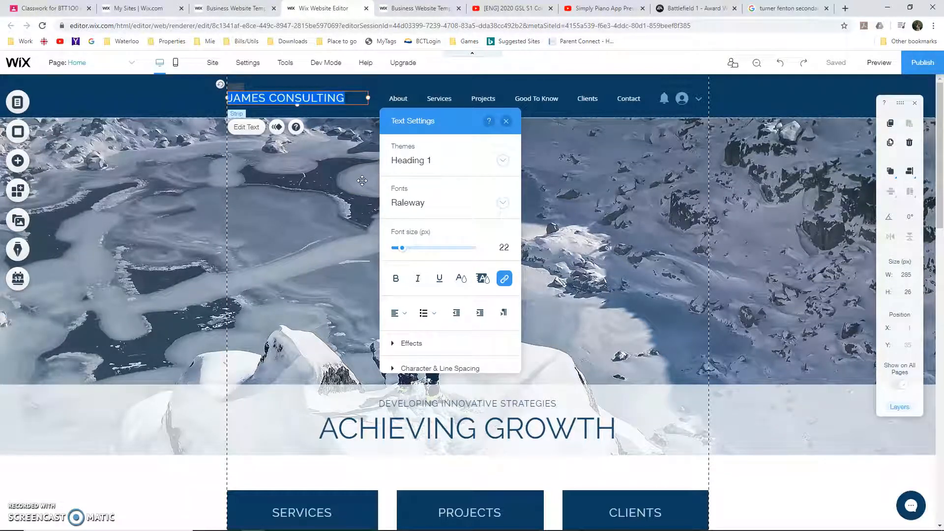
type("Dares Family")
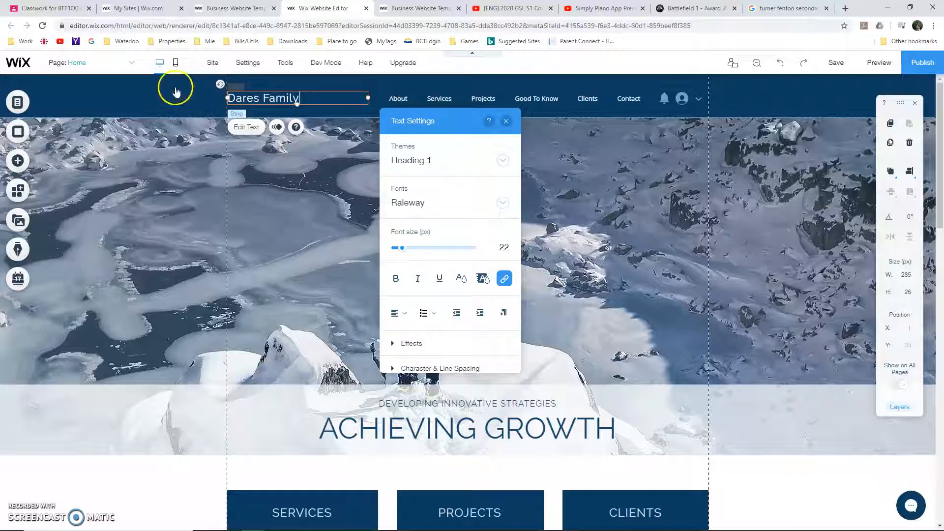
left_click(175, 213)
Change the footer copyright line so that "© 2023" is followed by "by", the surname and "family"
scroll(190, 345, "down", 7)
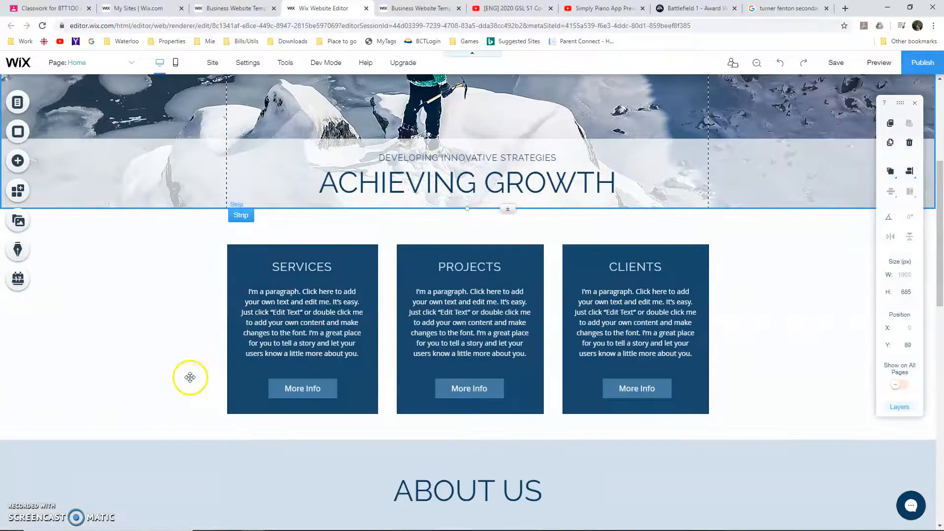
scroll(319, 448, "down", 8)
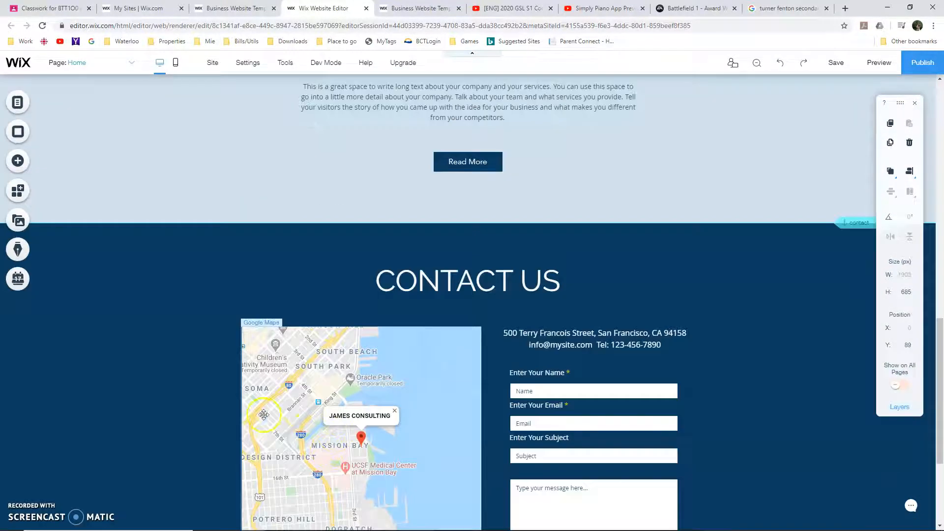
scroll(264, 415, "down", 4)
double_click(284, 480)
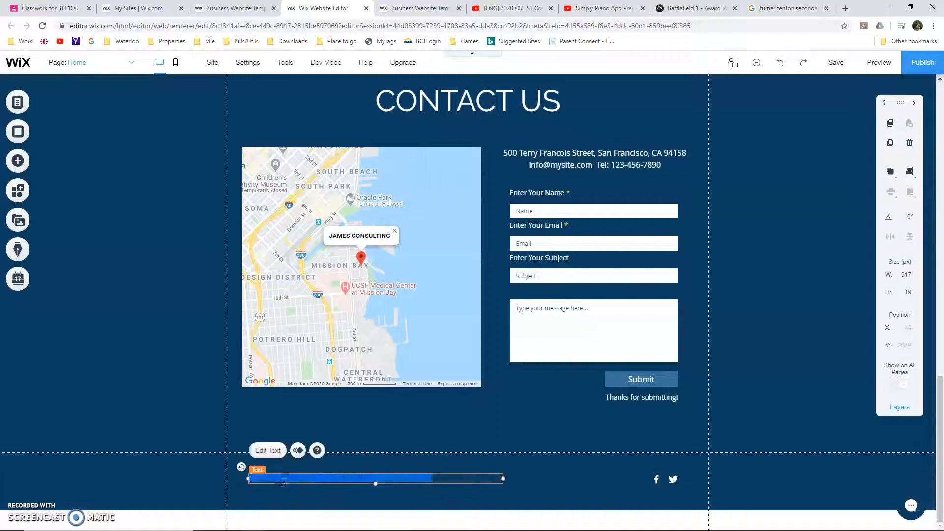
left_click(276, 478)
left_click(440, 482, "shift")
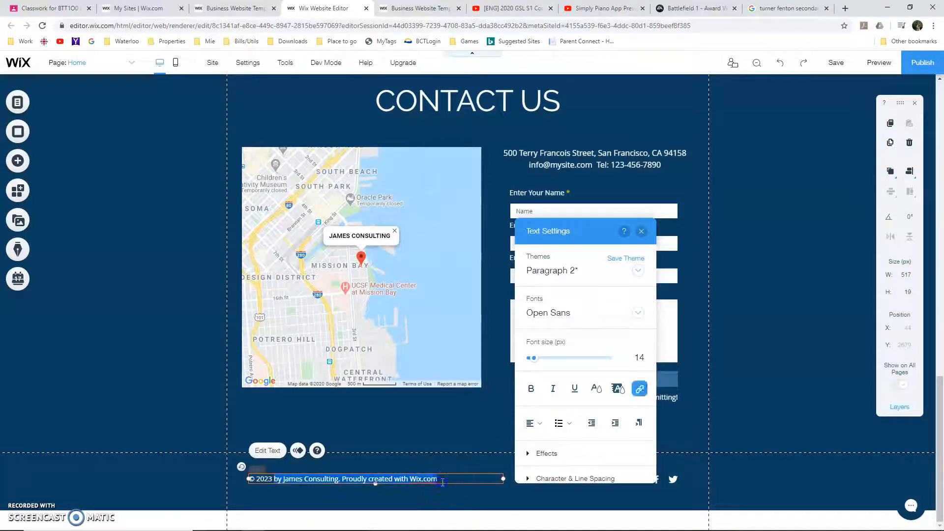
type("by Dares family")
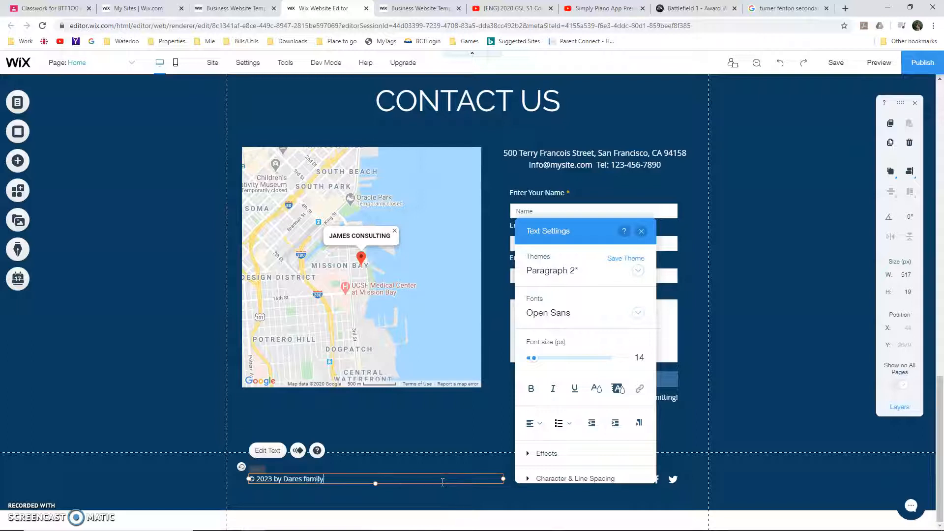
left_click(343, 396)
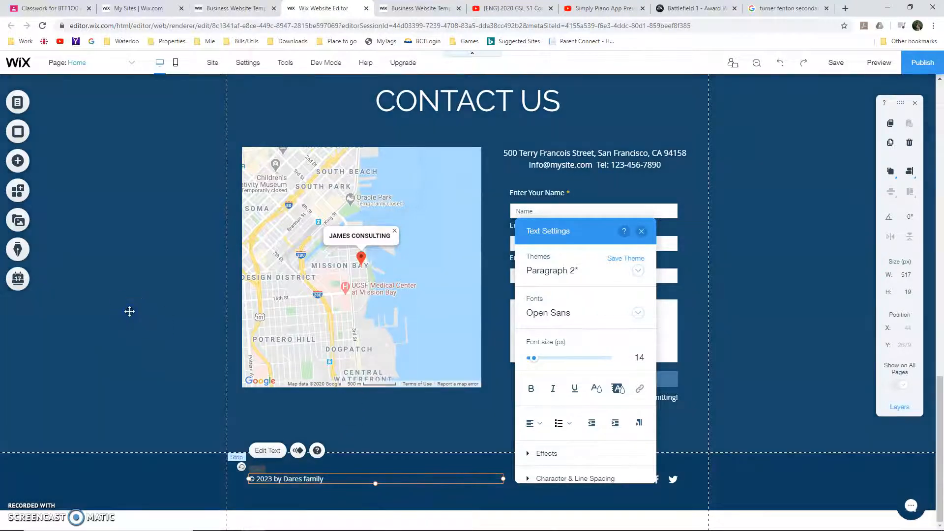
Rename the Home page to "My Family" in the site menu's page settings
scroll(131, 312, "up", 10)
scroll(129, 312, "up", 10)
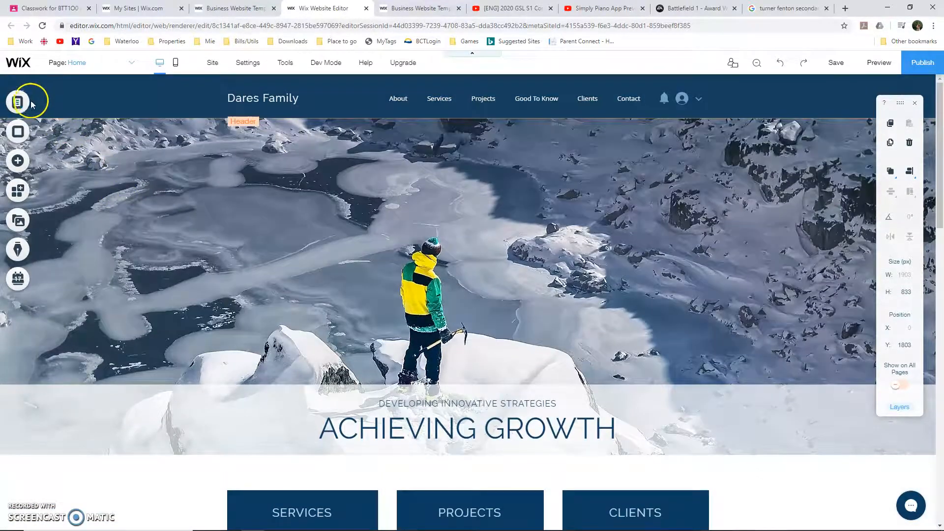
left_click(89, 66)
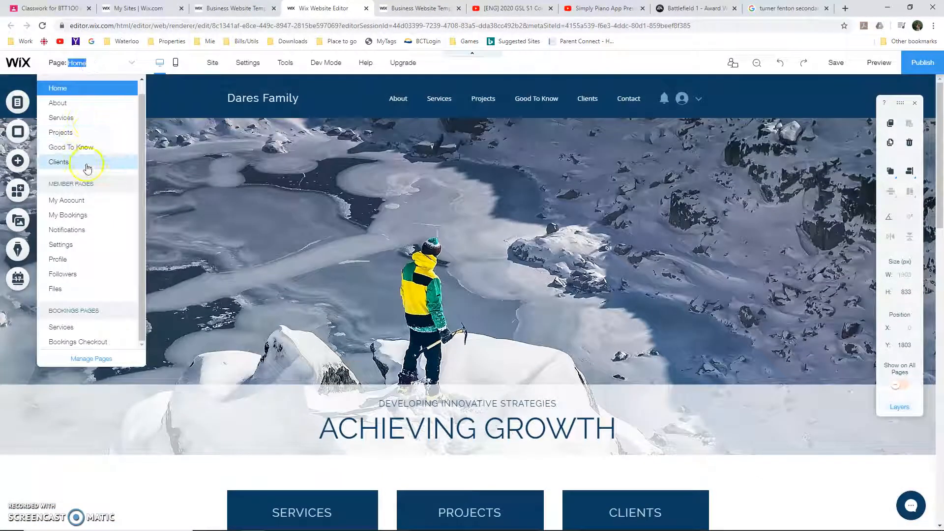
left_click(103, 66)
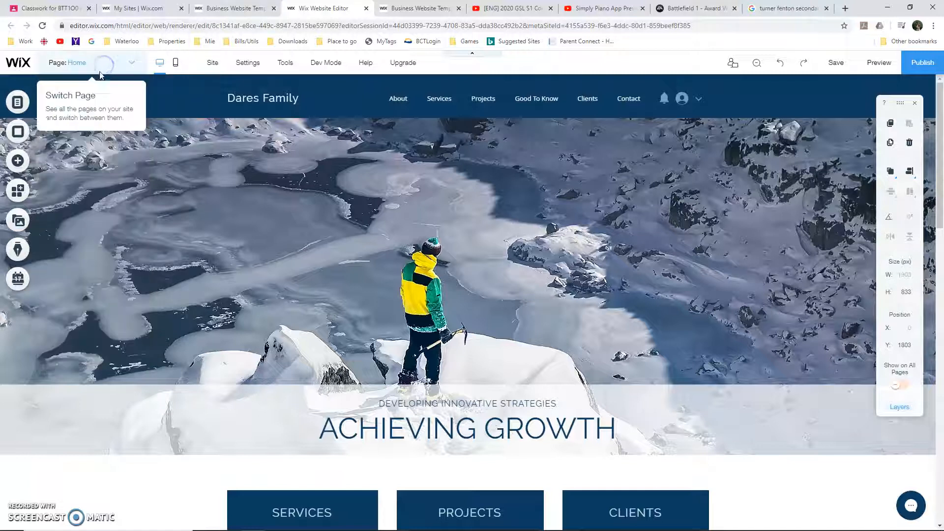
left_click(17, 102)
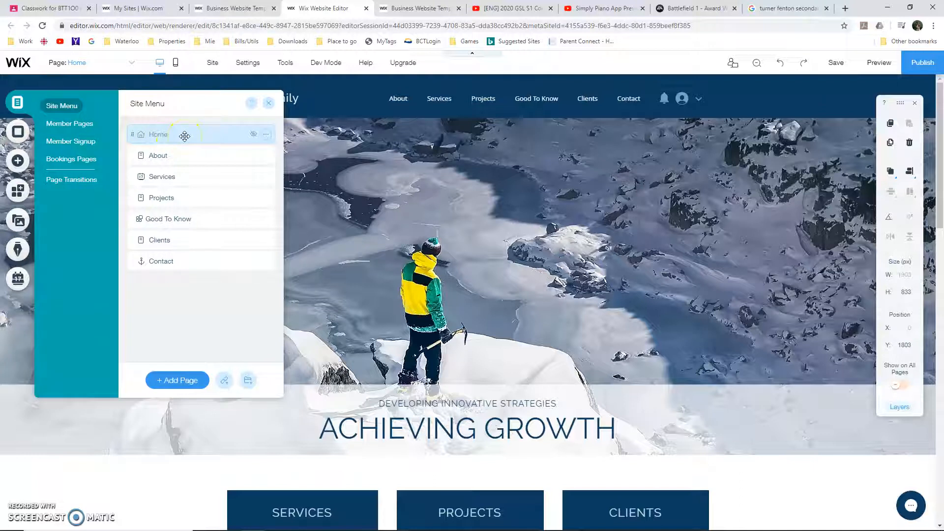
left_click(272, 139)
left_click(306, 224)
left_click(266, 140)
left_click(307, 138)
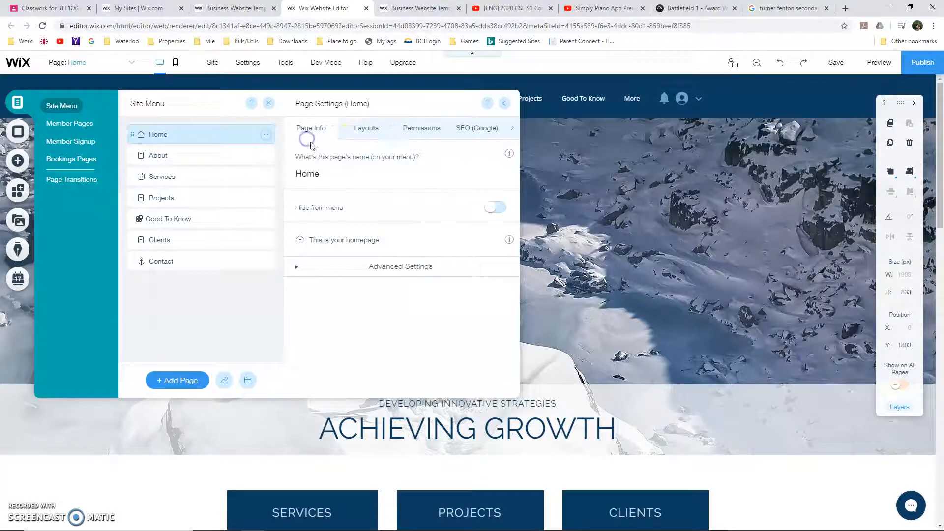
left_click(344, 175)
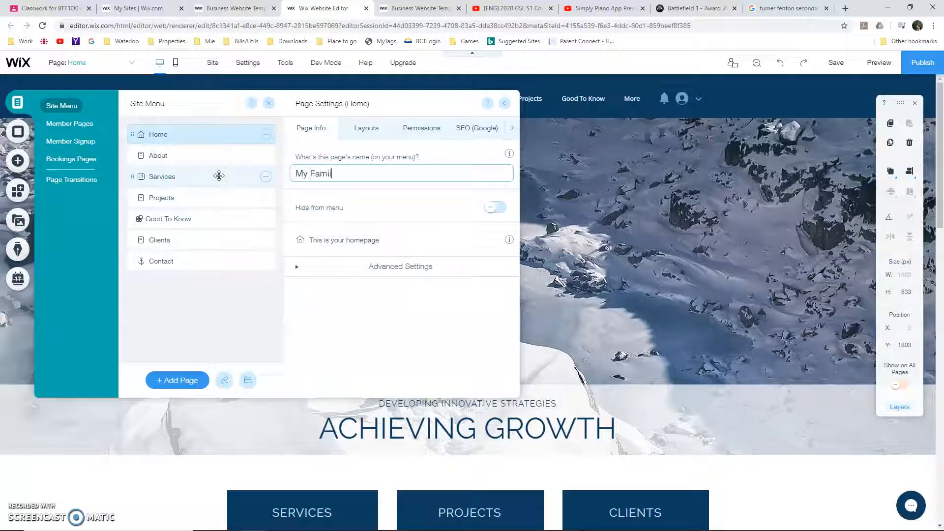
left_click(515, 190)
left_click(620, 232)
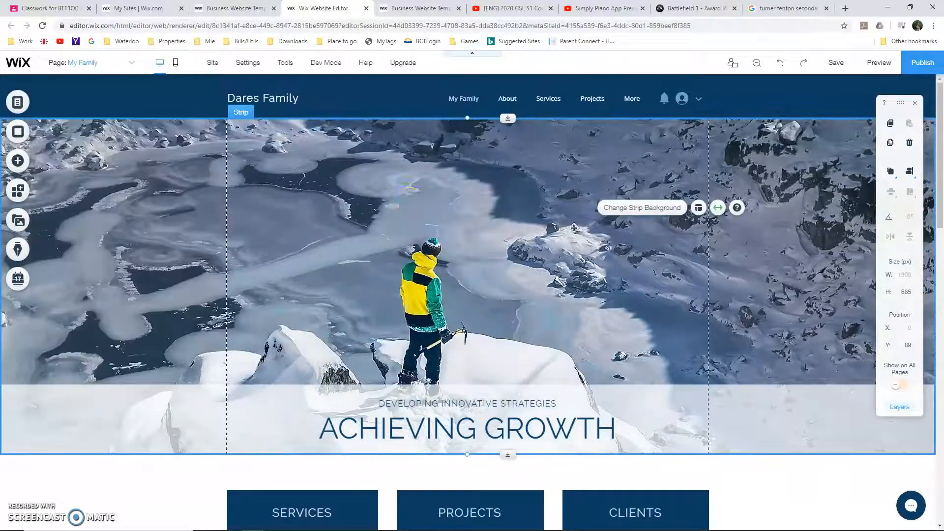
Delete the Services, Projects and Clients columns below the banner on the My Family page
left_click(468, 99)
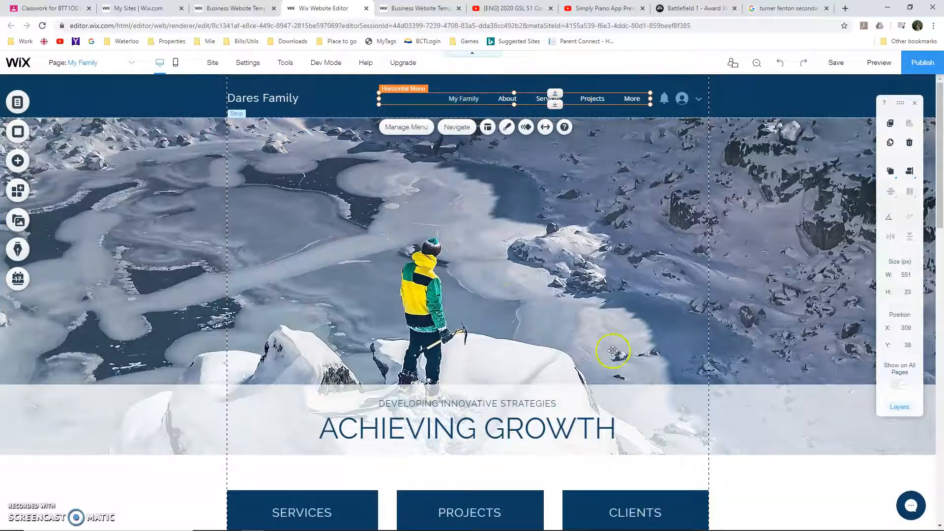
scroll(717, 417, "down", 6)
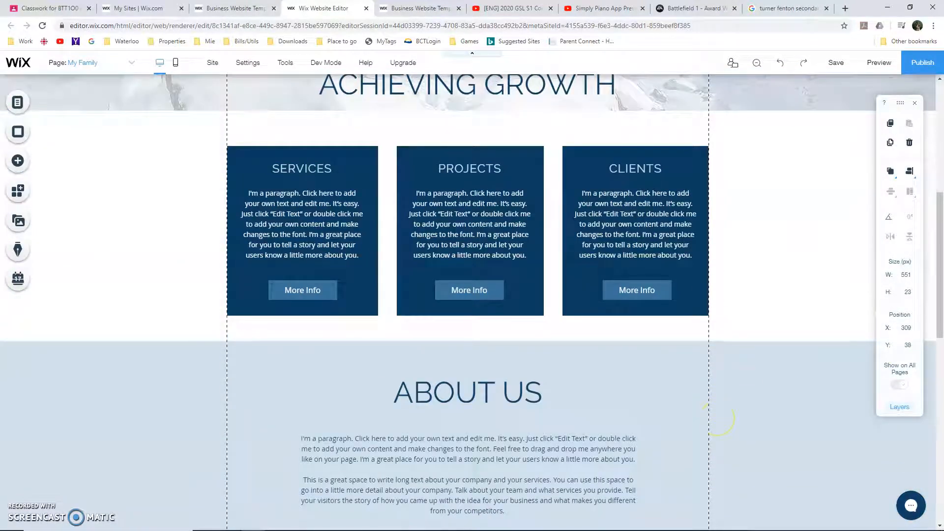
scroll(500, 231, "down", 2)
scroll(500, 231, "up", 3)
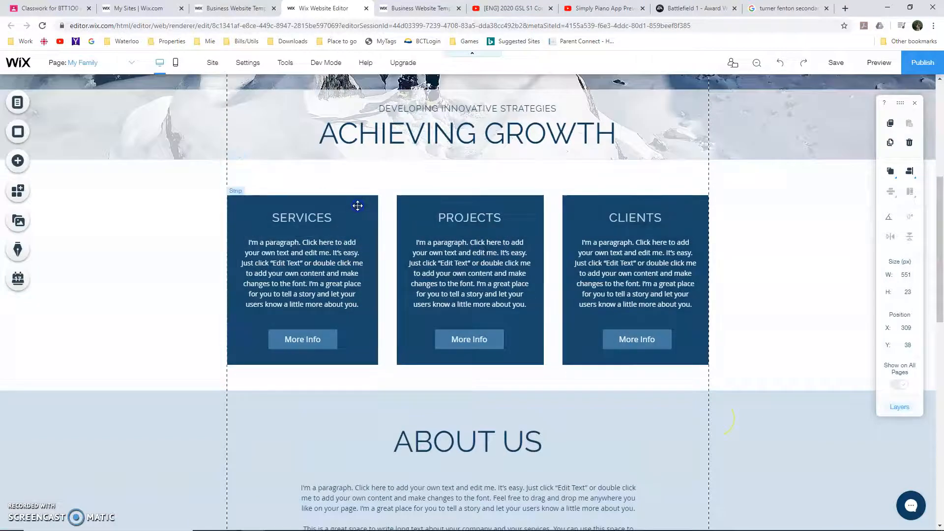
left_click(424, 225)
key("Delete")
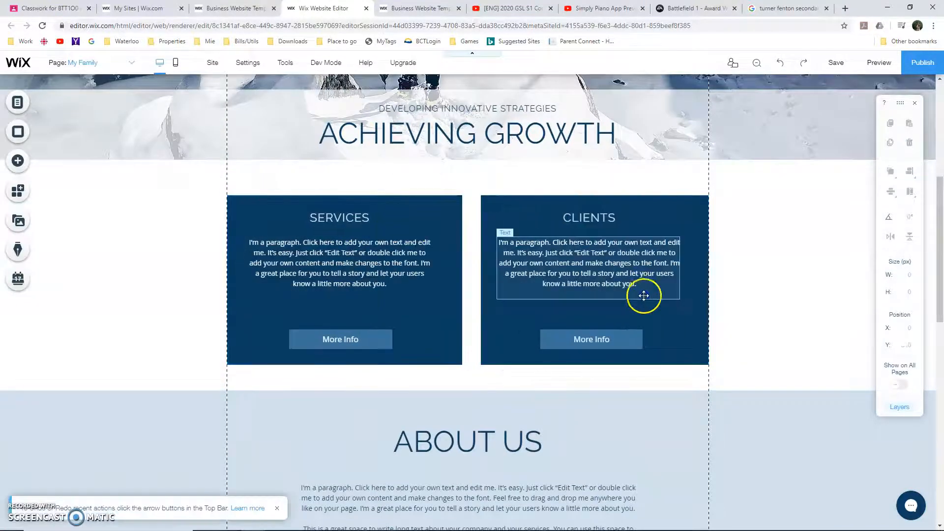
left_click(644, 294)
key("Delete")
key("Delete")
left_click(407, 275)
key("Delete")
key("Delete")
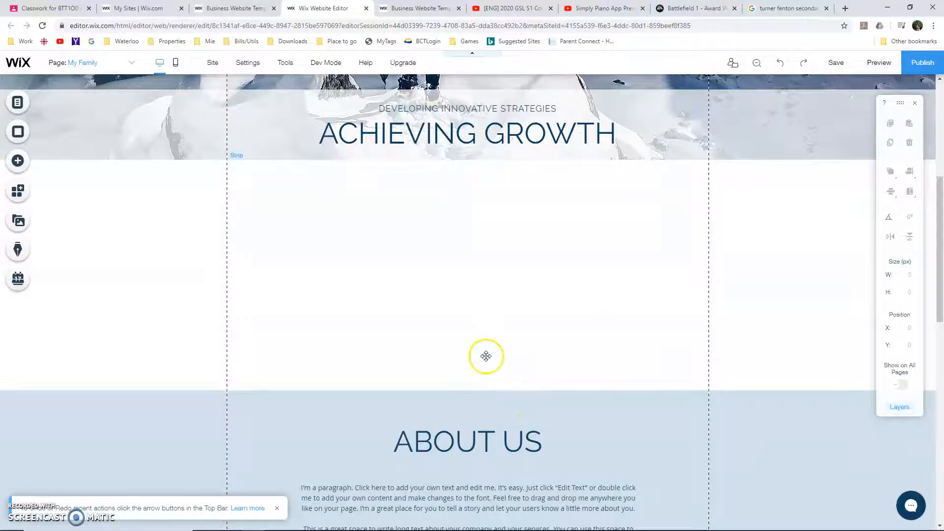
Change the banner heading "Achieving Growth" to "My Family" and clear the "Developing Innovative Strategies" subtitle above it
scroll(472, 354, "up", 2)
left_click(450, 237)
double_click(450, 238)
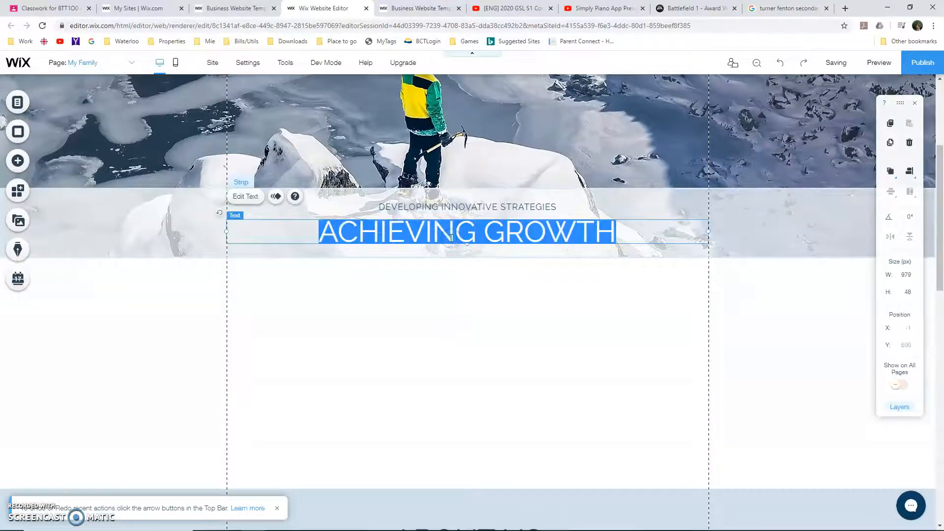
type("My Family")
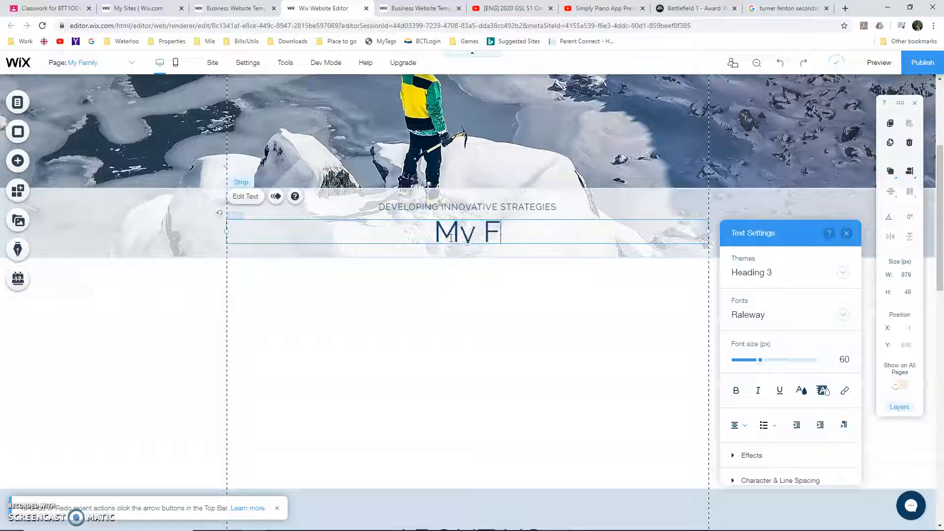
left_click(442, 232)
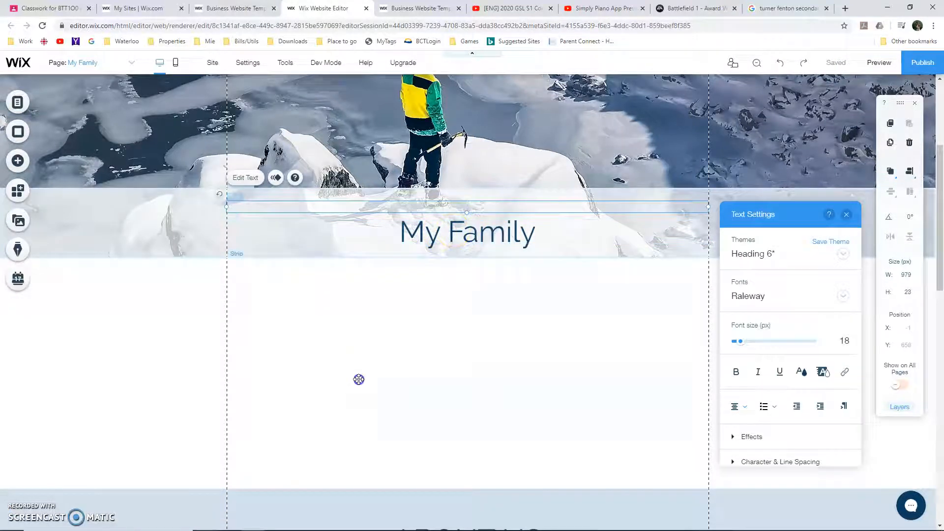
Open the image uploads library to add pictures to the empty strip below the My Family banner
left_click(363, 378)
left_click(19, 163)
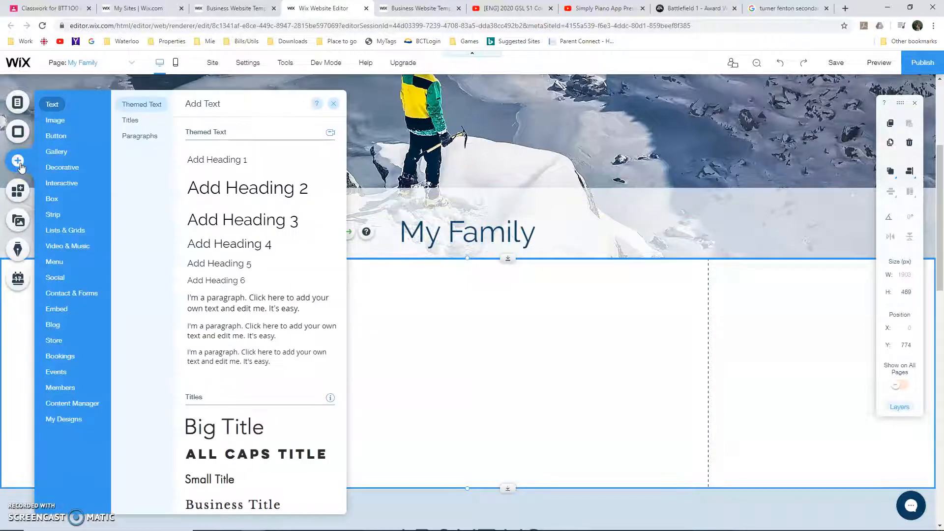
left_click(76, 123)
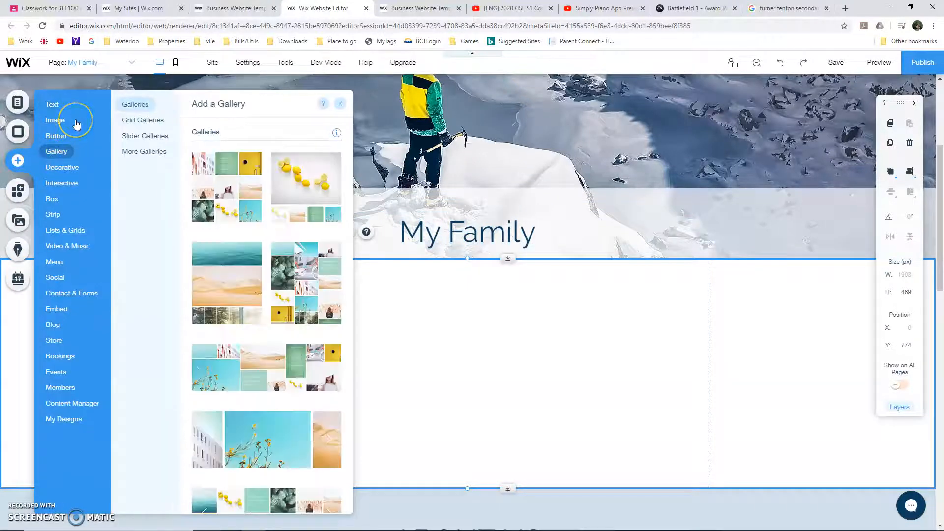
left_click(141, 121)
left_click(55, 121)
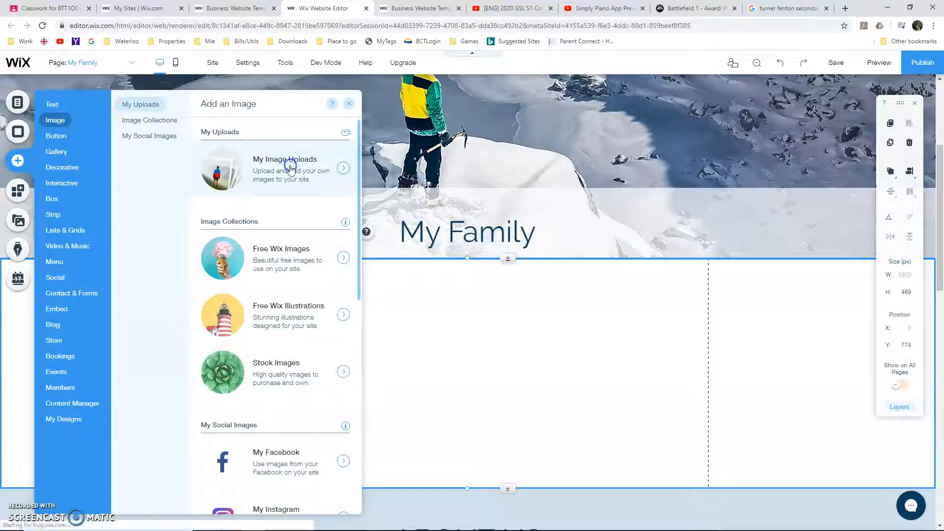
left_click(302, 197)
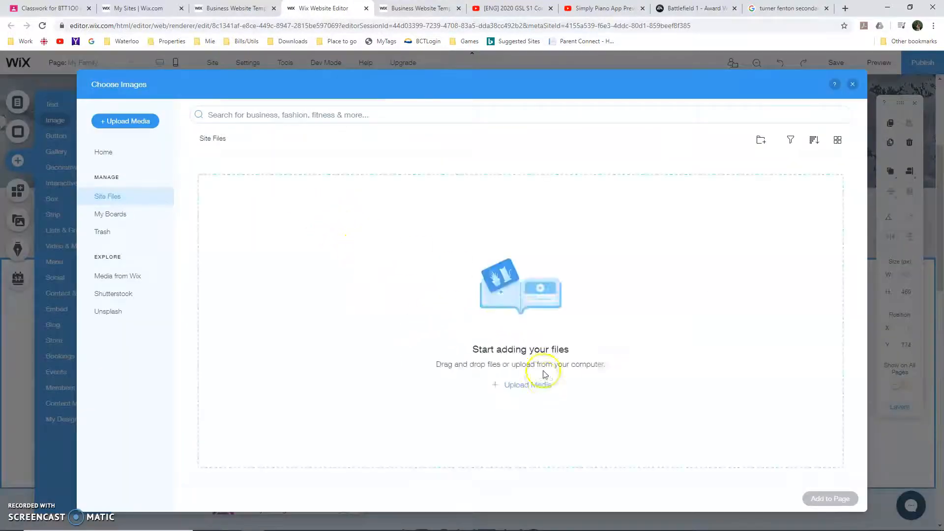
Upload the nine selected image files from the WebsiteFiles folder into the site's media files
left_click_drag(865, 7, 1, 197)
left_click(315, 523)
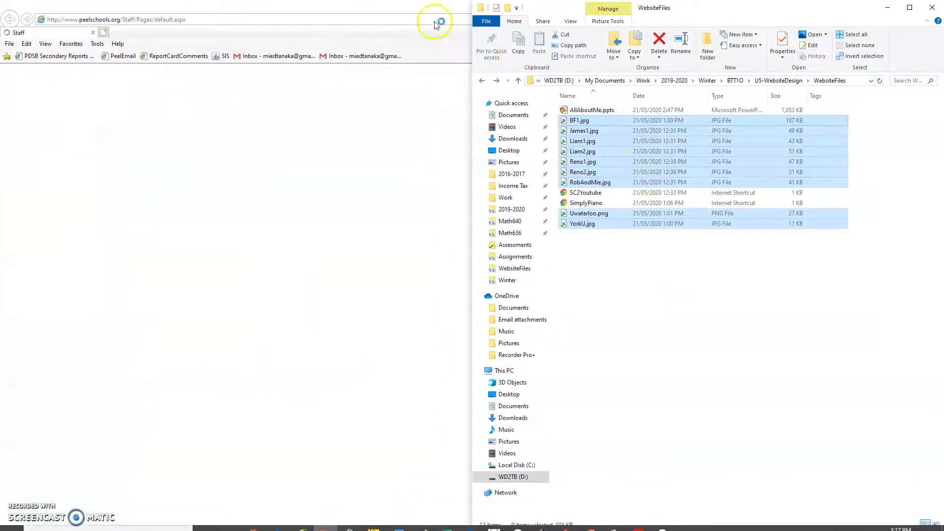
left_click(437, 6)
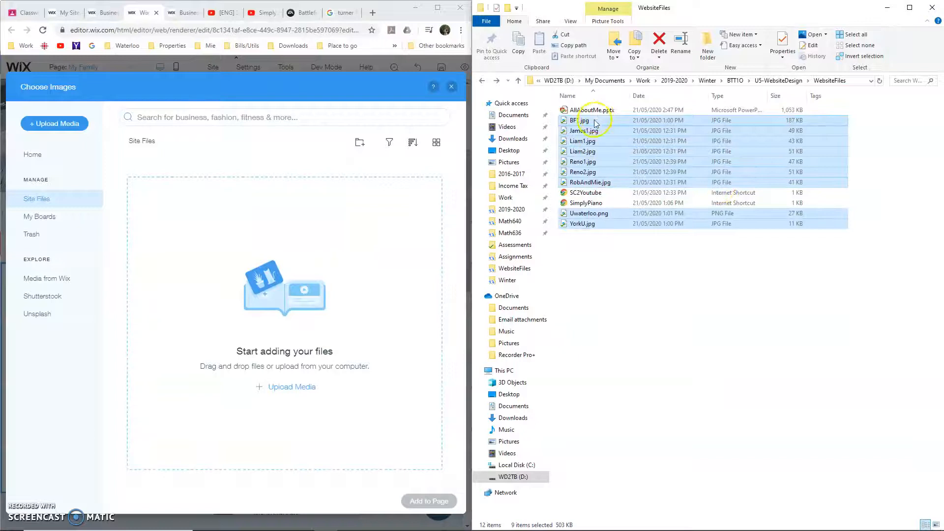
left_click_drag(595, 123, 364, 207)
left_click_drag(412, 12, 558, 1)
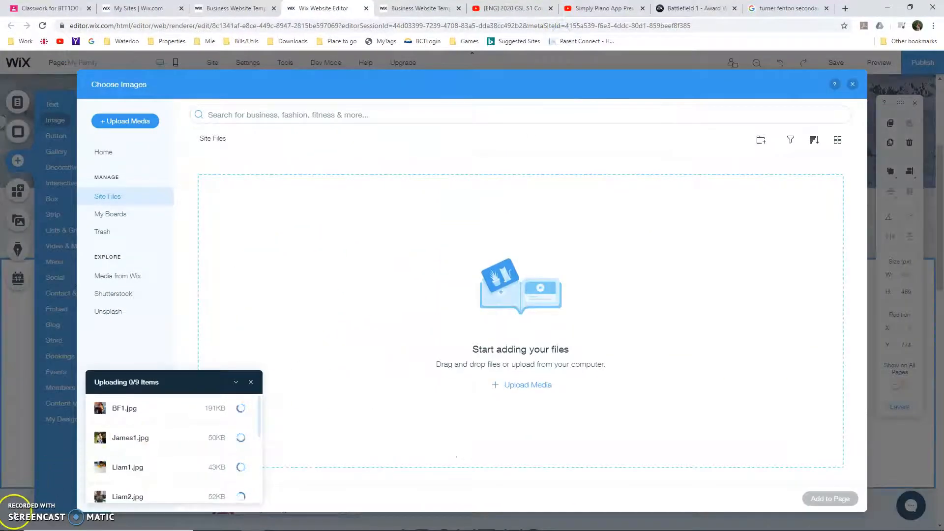
left_click(251, 382)
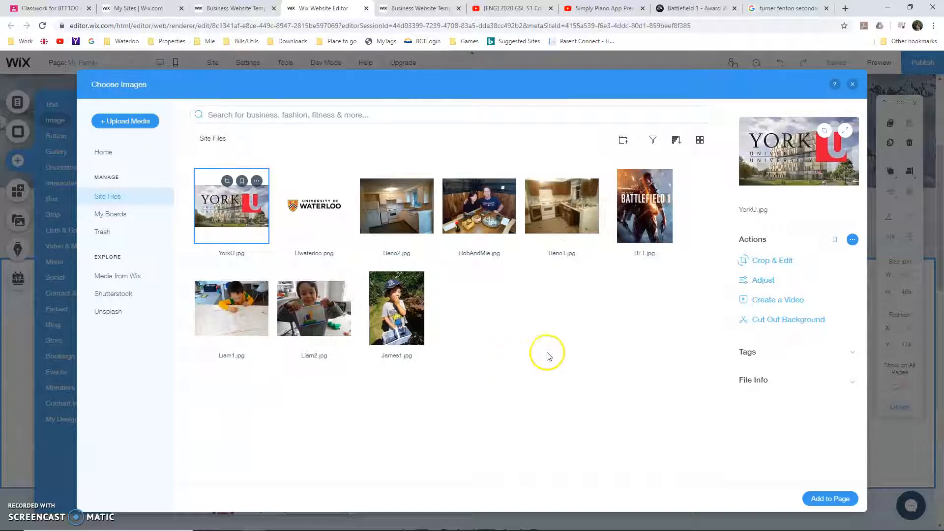
Add only the uploaded photo of the boy writing at a table to the My Family page
left_click(533, 373)
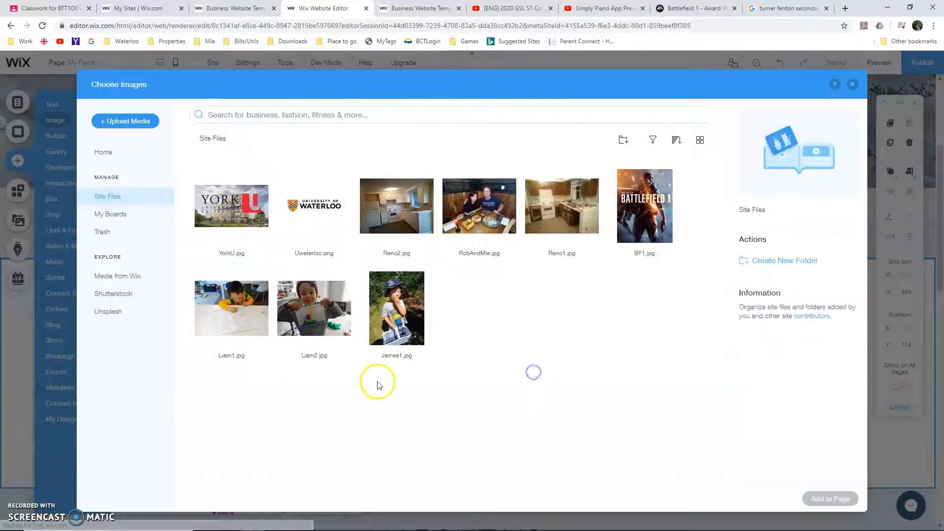
left_click(256, 340)
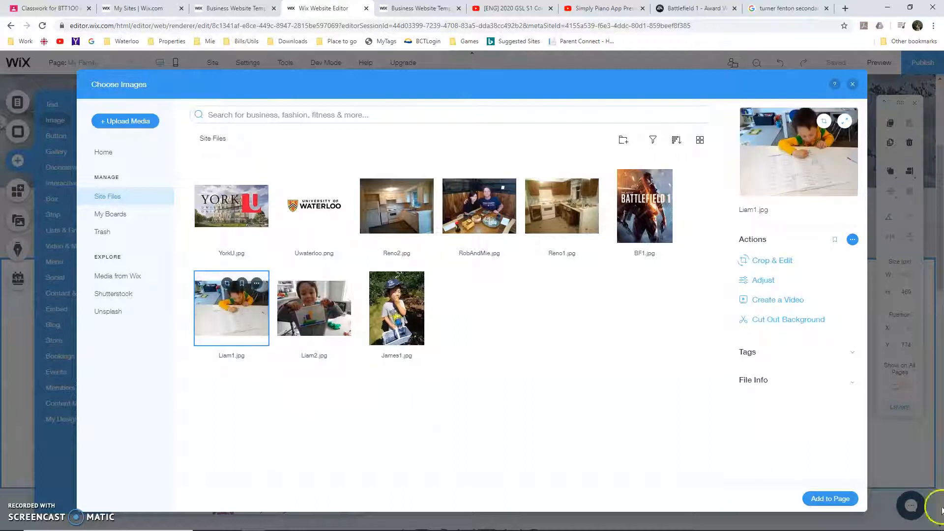
left_click(836, 498)
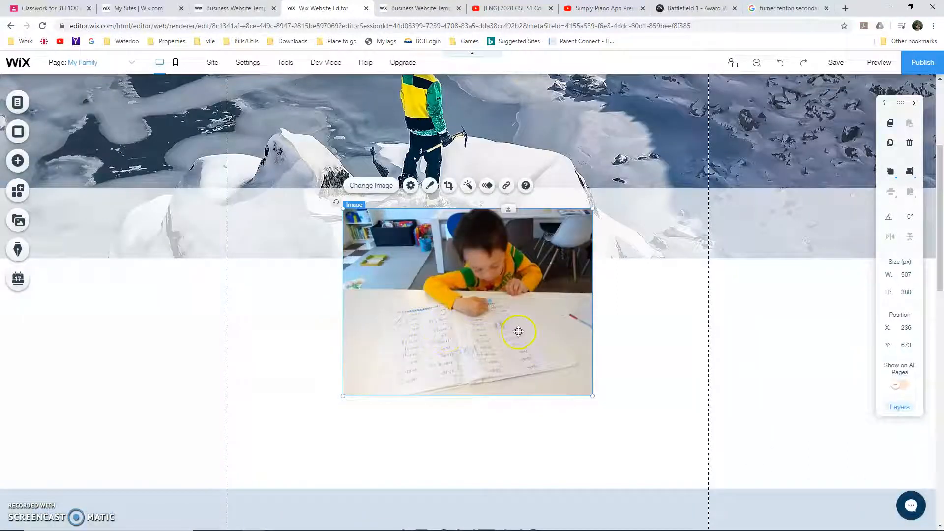
Add the uploaded photo of the couple at a restaurant table to the My Family page
left_click(18, 157)
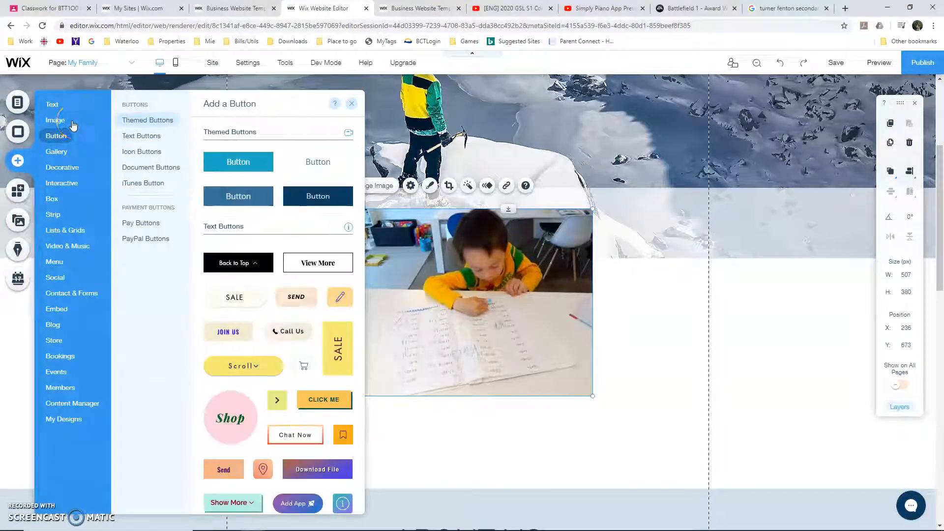
left_click(74, 125)
left_click(257, 179)
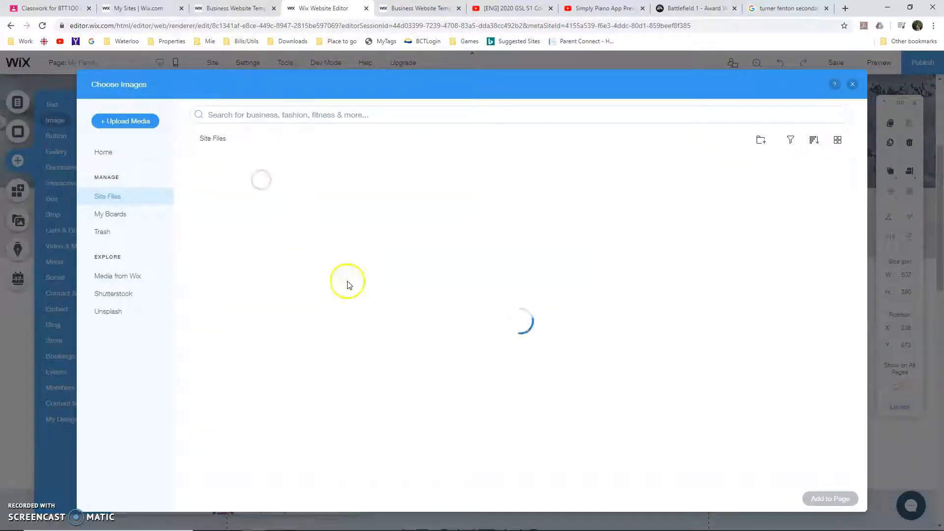
left_click(507, 227)
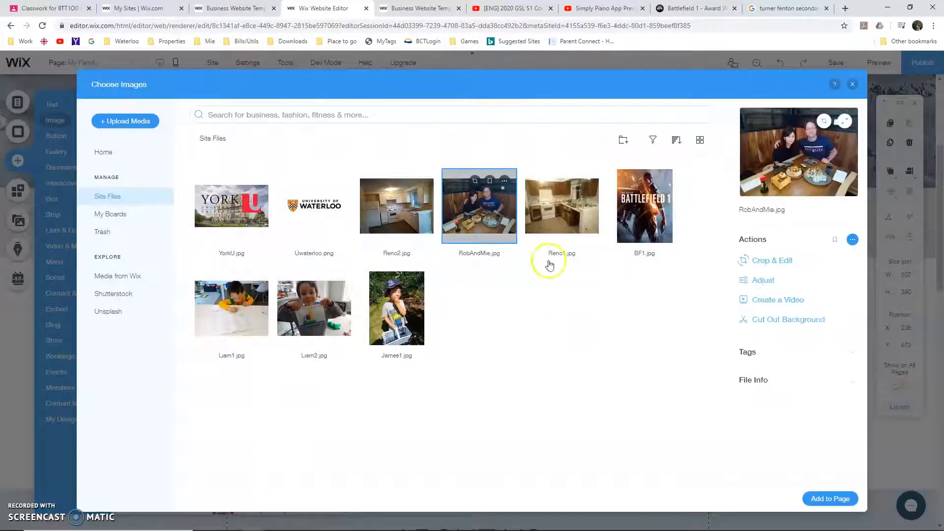
left_click(830, 499)
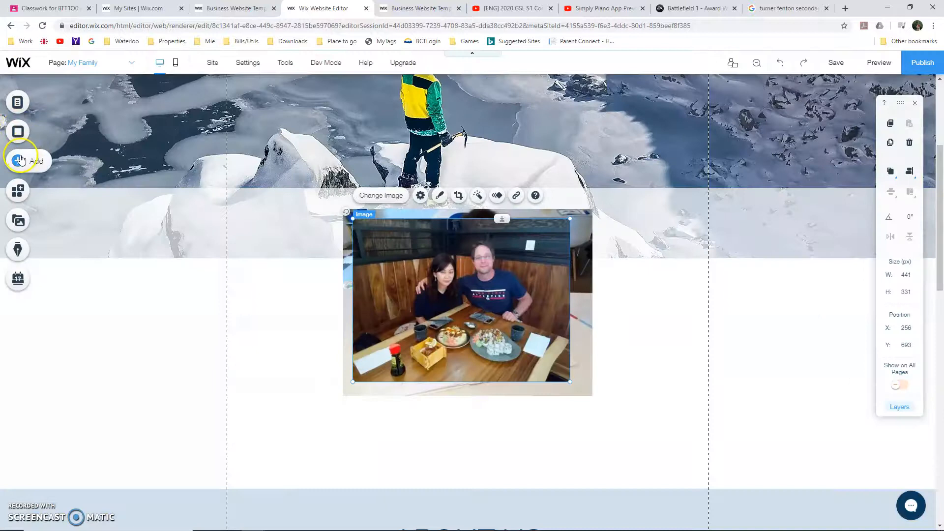
Add the uploaded photo of the boy in a cap holding a basket to the My Family page
left_click(20, 159)
left_click(57, 120)
left_click(148, 120)
scroll(210, 128, "up", 2)
left_click(261, 181)
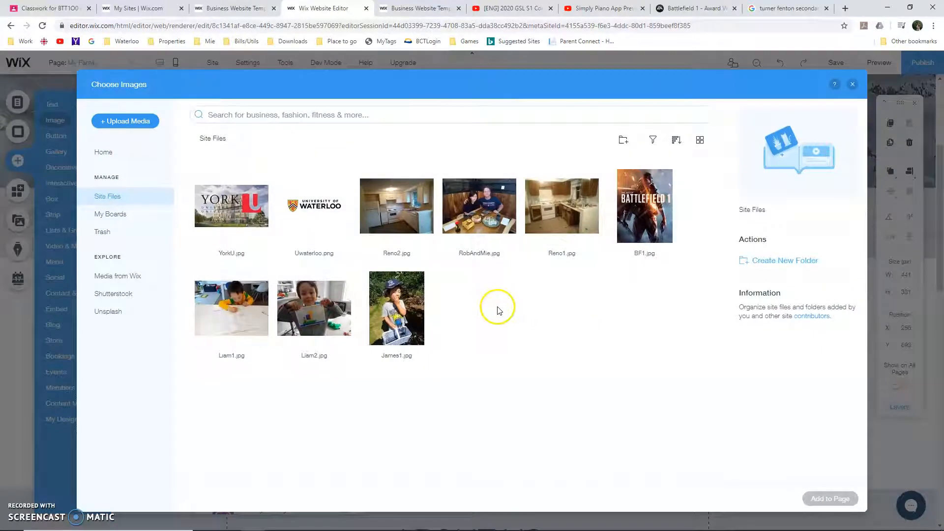
left_click(397, 308)
left_click(831, 498)
Spread the three photos across the strip, shrinking the writing boy's photo to about 269 px wide and the couple's to about 275 by 206 px
left_click_drag(462, 280, 691, 315)
left_click_drag(519, 326, 574, 350)
left_click_drag(376, 284, 273, 340)
left_click_drag(497, 451, 373, 363)
left_click_drag(324, 328, 329, 356)
left_click_drag(663, 425, 577, 361)
left_click_drag(483, 314, 439, 347)
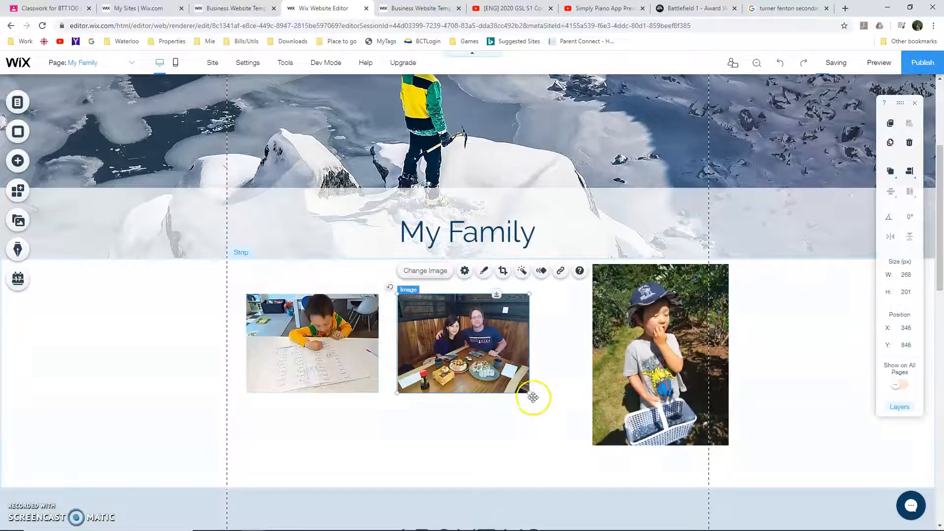
left_click_drag(529, 393, 532, 396)
Shrink the photo of the boy in the cap to about 167 by 223 px and align its top with the other photos
left_click(620, 383)
left_click_drag(727, 444, 666, 378)
left_click_drag(635, 328, 629, 349)
left_click_drag(649, 314, 650, 322)
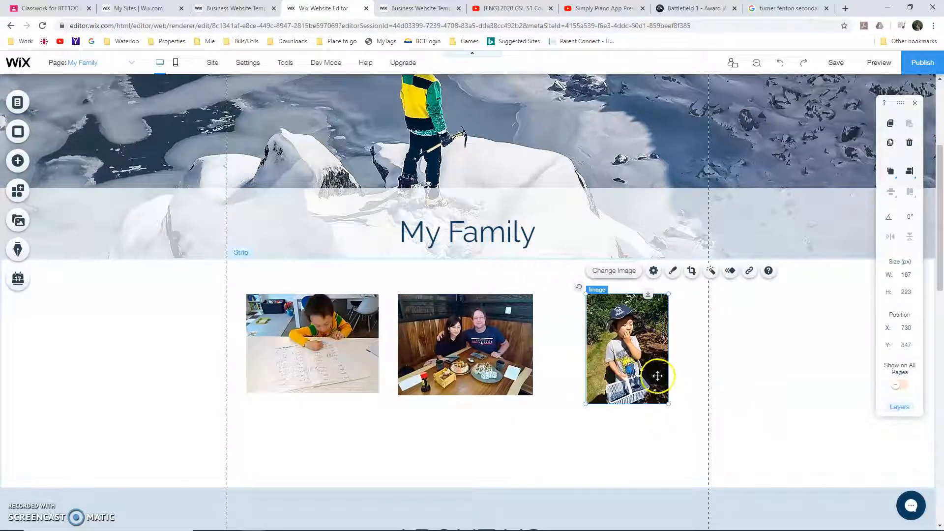
Crop the capped boy's photo to about 167 by 212 px and even out the spacing between the three photos
left_click(690, 277)
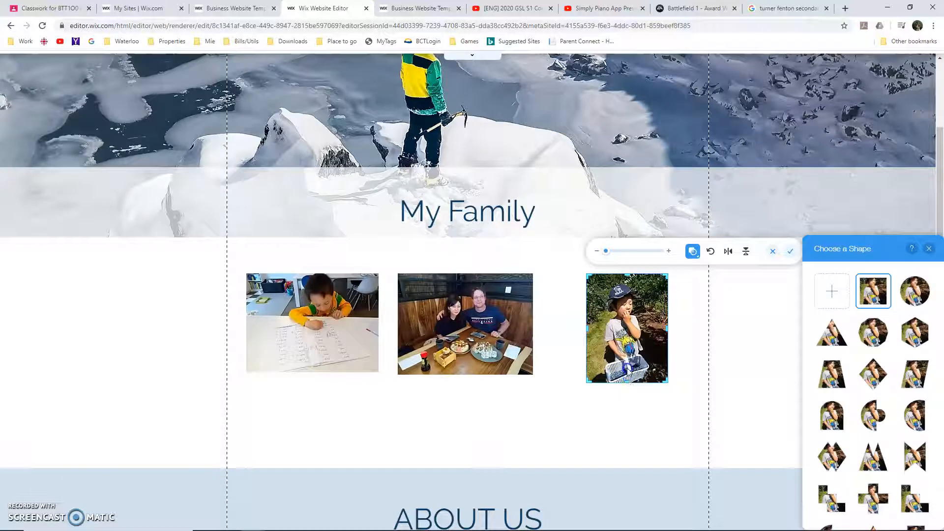
left_click(629, 362)
left_click_drag(627, 382, 626, 378)
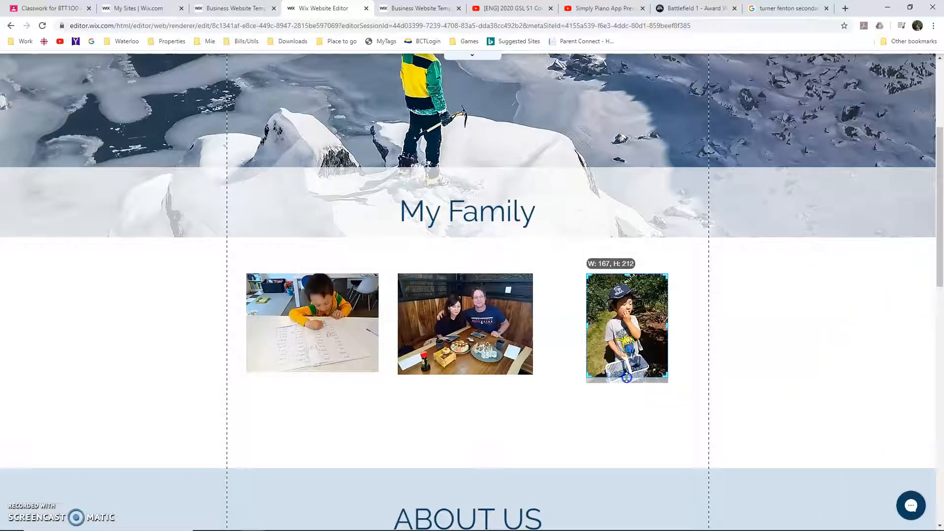
left_click(623, 411)
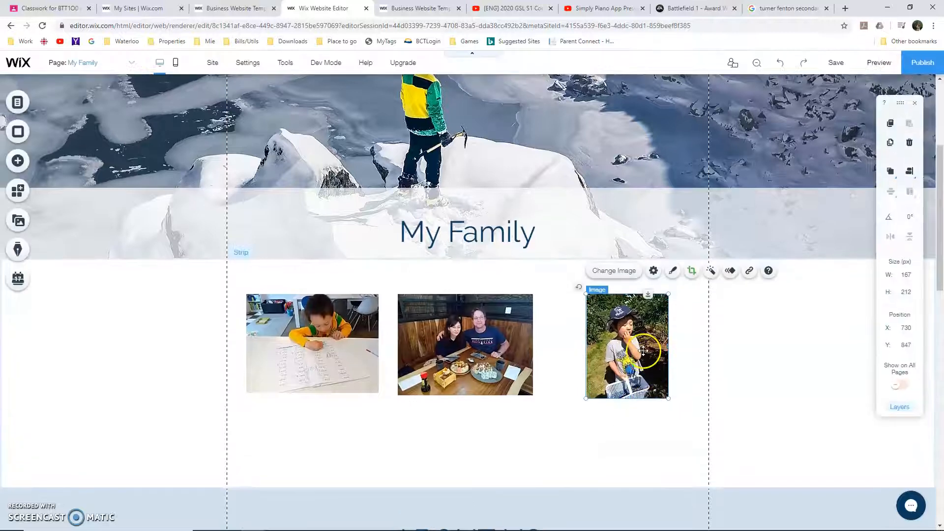
left_click_drag(656, 343, 675, 344)
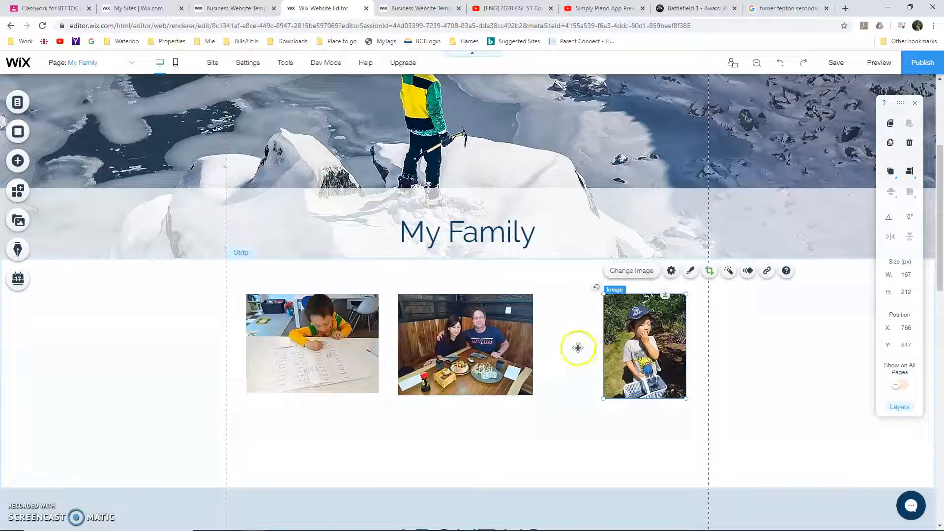
left_click_drag(501, 341, 527, 339)
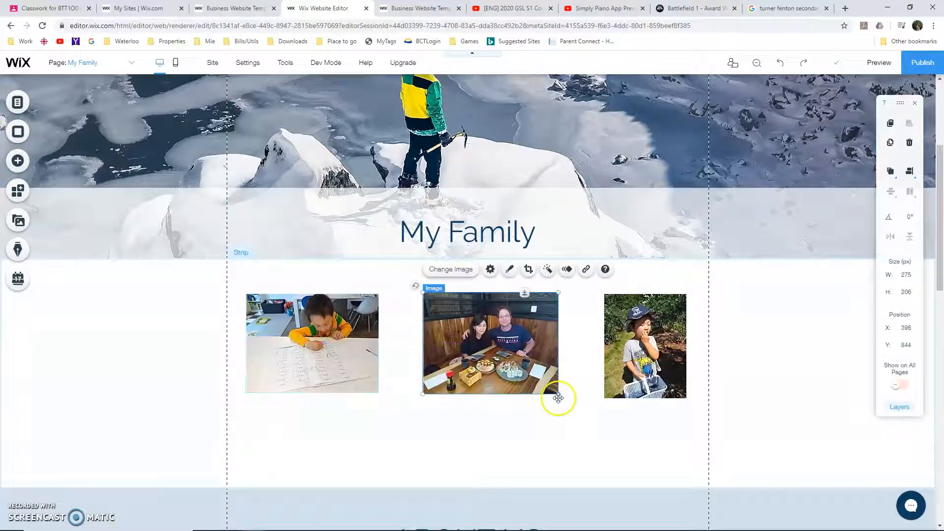
Add a Heading 4 text box about 269 px wide directly under the photo of the writing boy
left_click(15, 165)
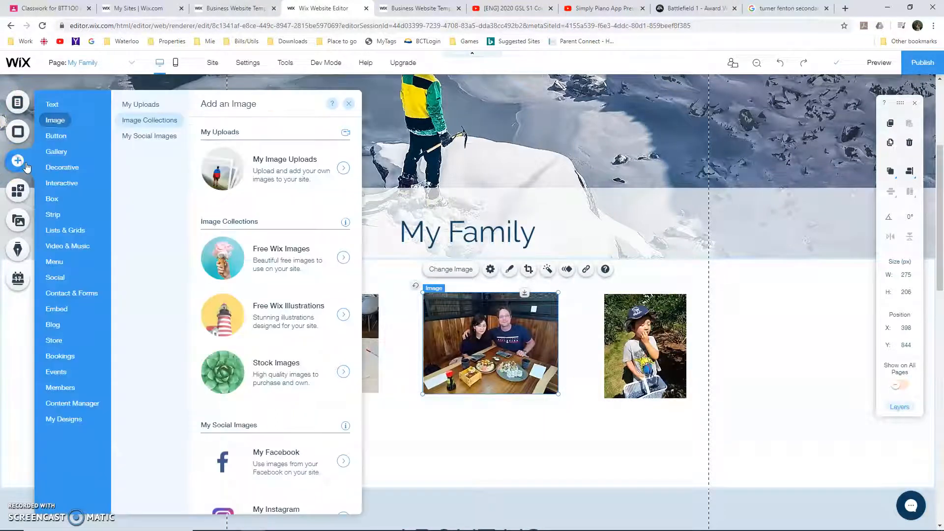
left_click(46, 104)
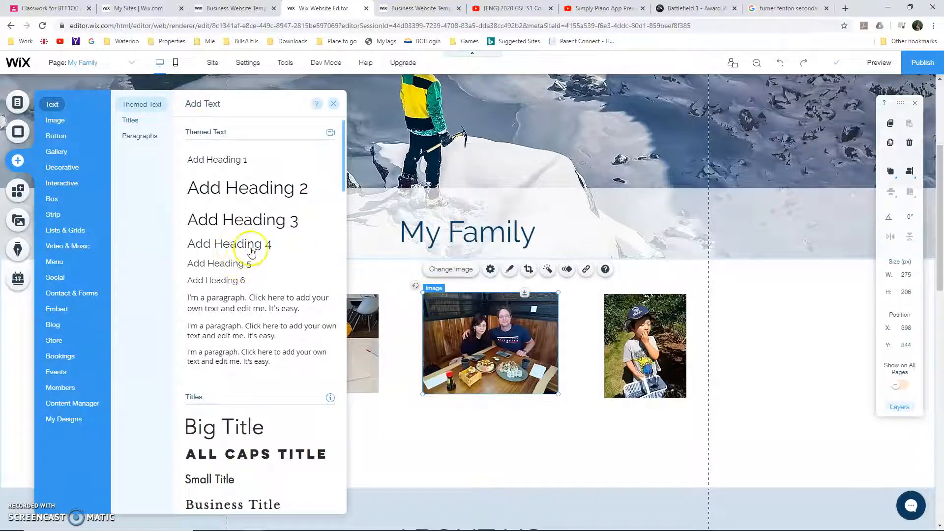
left_click_drag(251, 250, 385, 333)
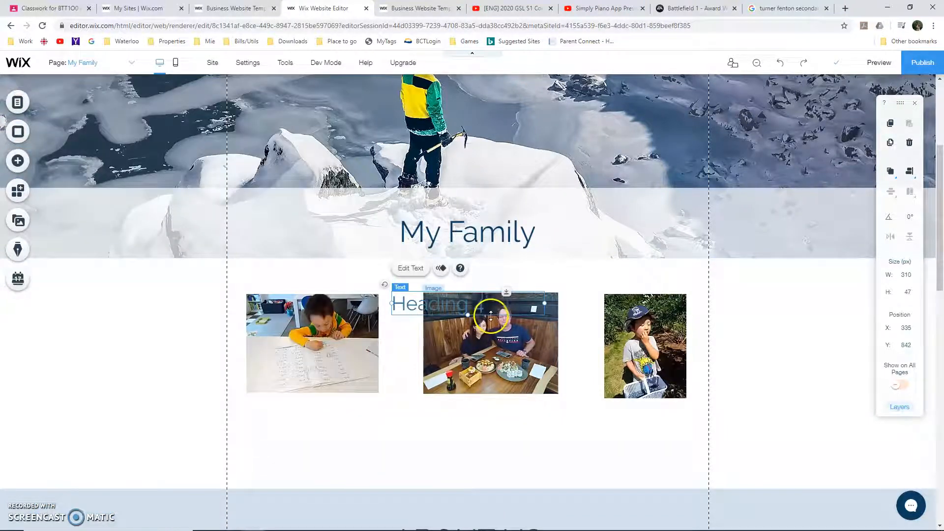
left_click_drag(491, 313, 378, 414)
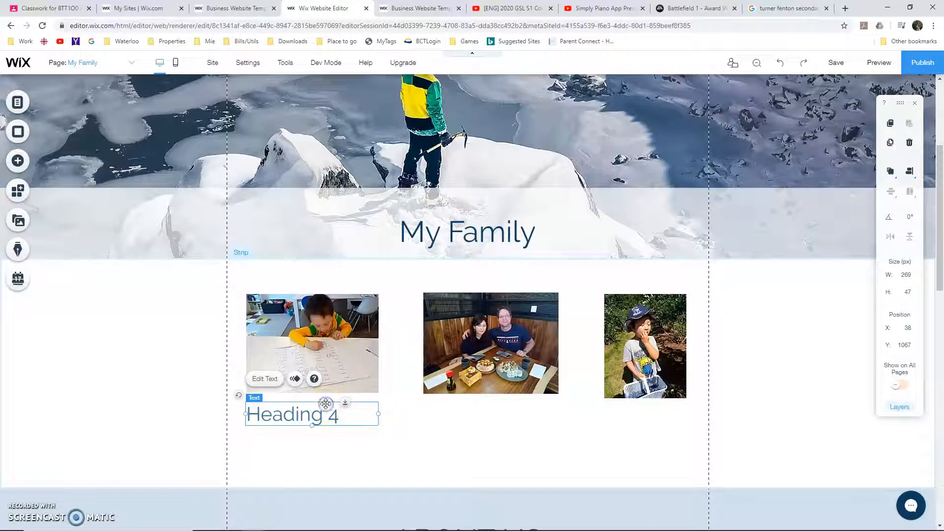
Center the new heading and replace its text with the first name of the boy in the photo above
double_click(303, 415)
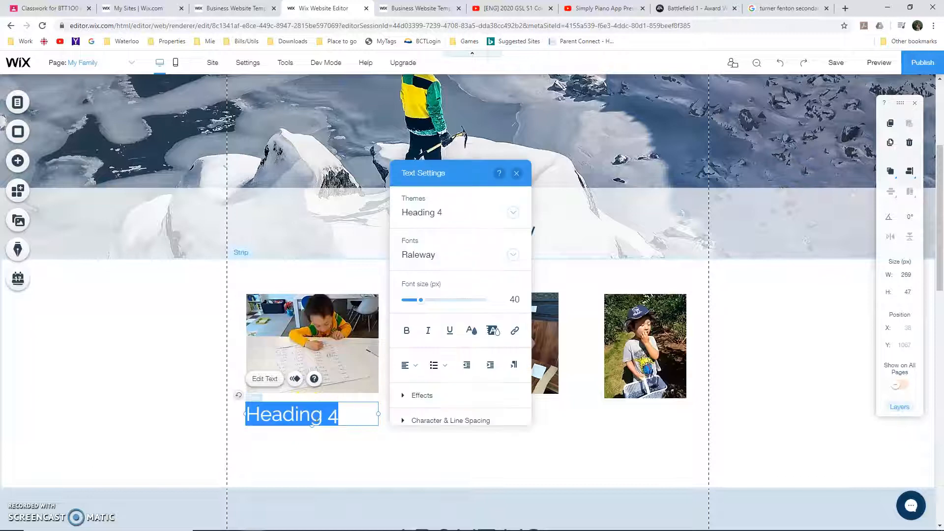
left_click(414, 365)
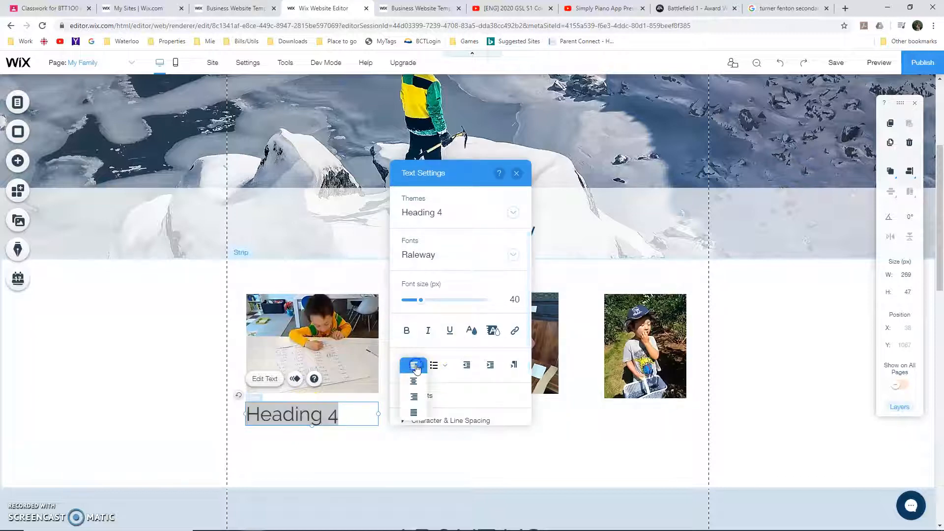
left_click(417, 383)
left_click(355, 419)
left_click_drag(363, 417, 276, 415)
type("L")
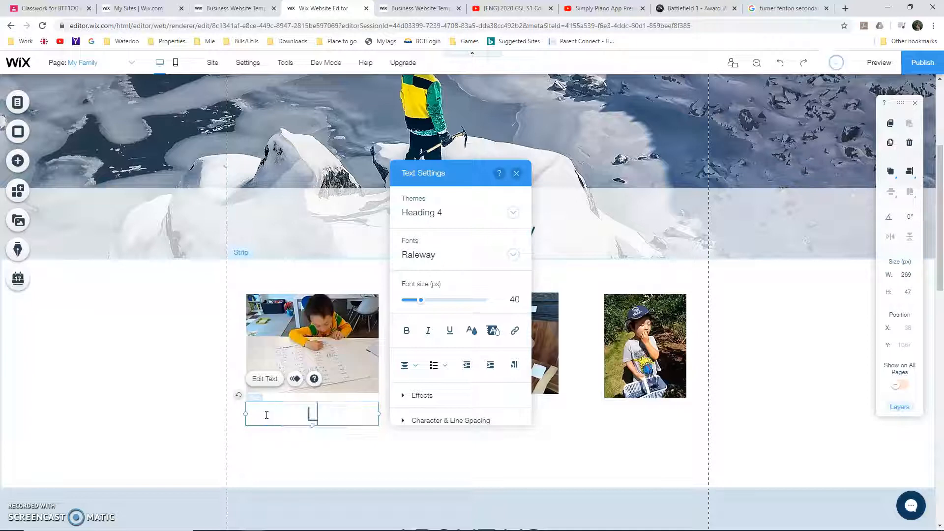
type("iam")
left_click(377, 466)
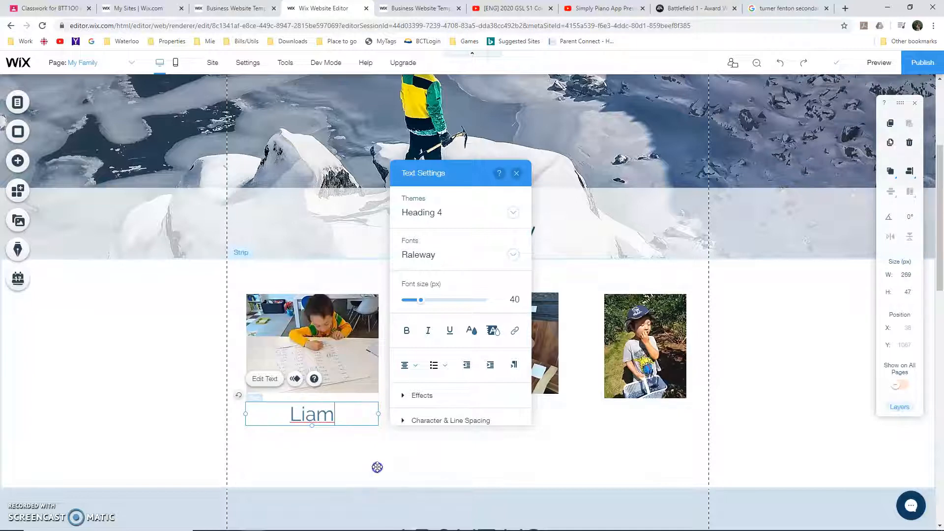
Place a copy of the name caption under the couple's photo and widen it to about 275 px to match the photo
left_click(362, 416)
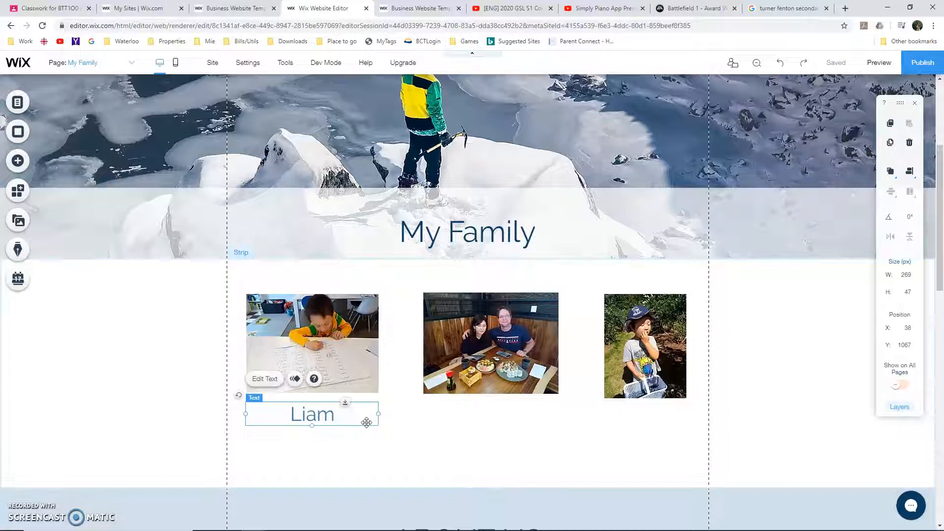
left_click_drag(344, 417, 523, 423)
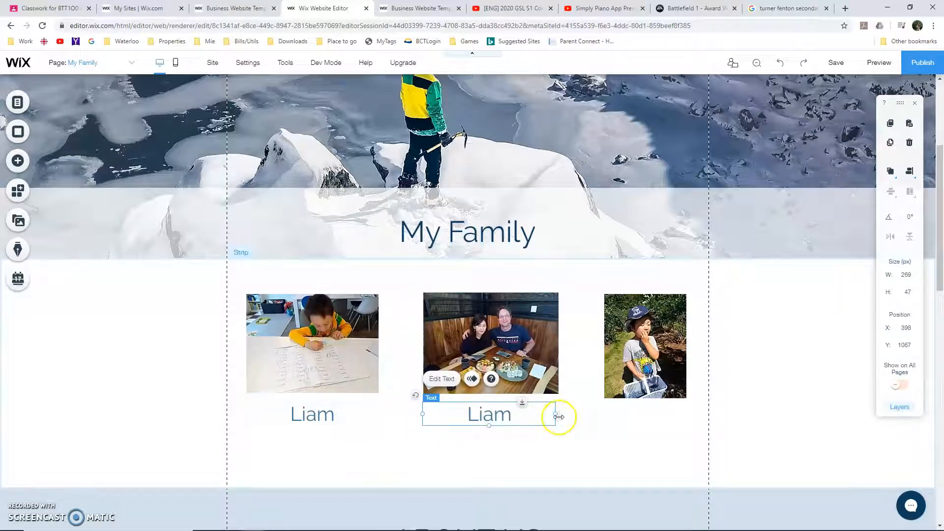
left_click_drag(556, 416, 559, 415)
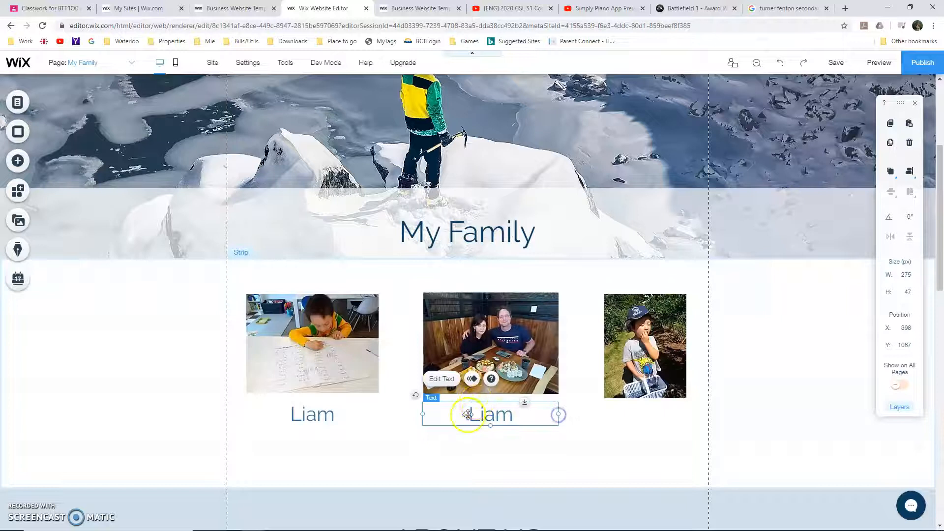
Paste another copy of the name caption under the capped boy's photo, aligned with the other captions
key("ctrl+v")
left_click_drag(381, 422, 668, 402)
left_click(556, 414)
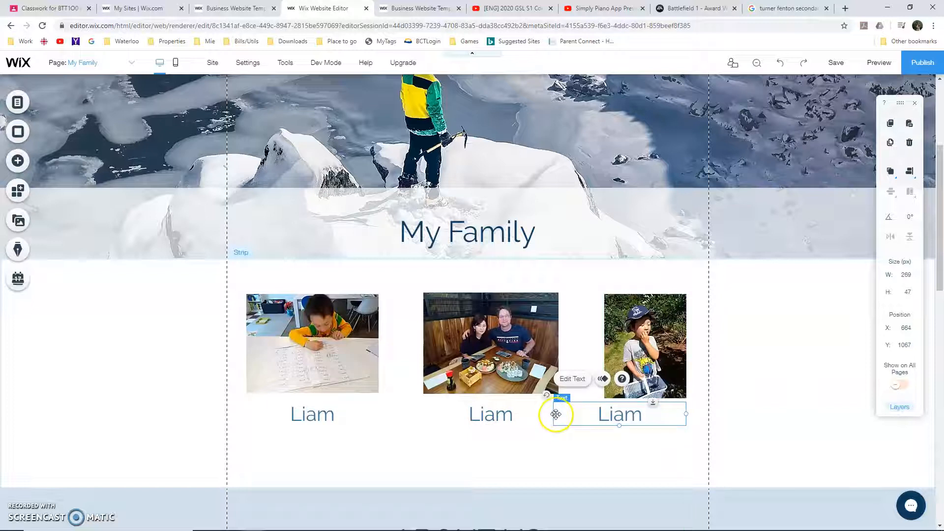
Narrow the capped boy's caption to about 167 px and replace the text of the couple's caption with their first names
left_click_drag(553, 413, 605, 414)
left_click(492, 415)
double_click(506, 410)
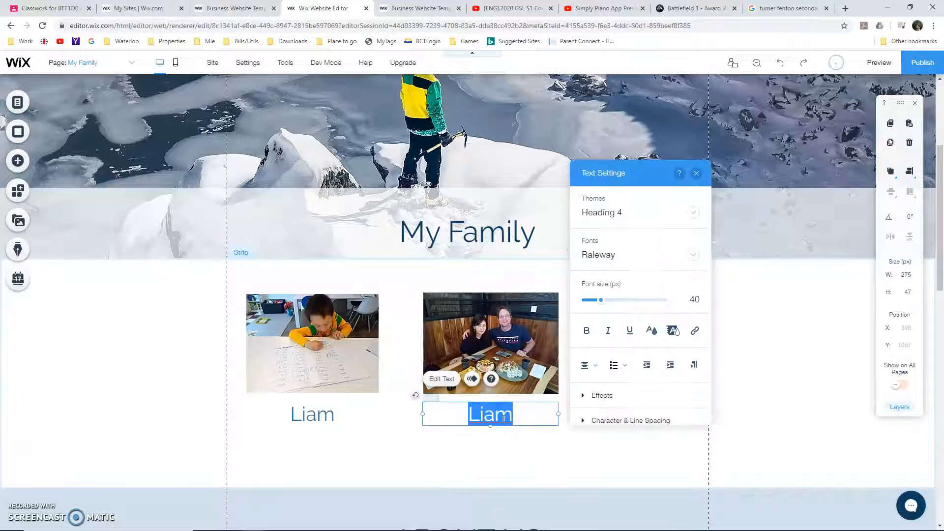
type("Rob and Mie")
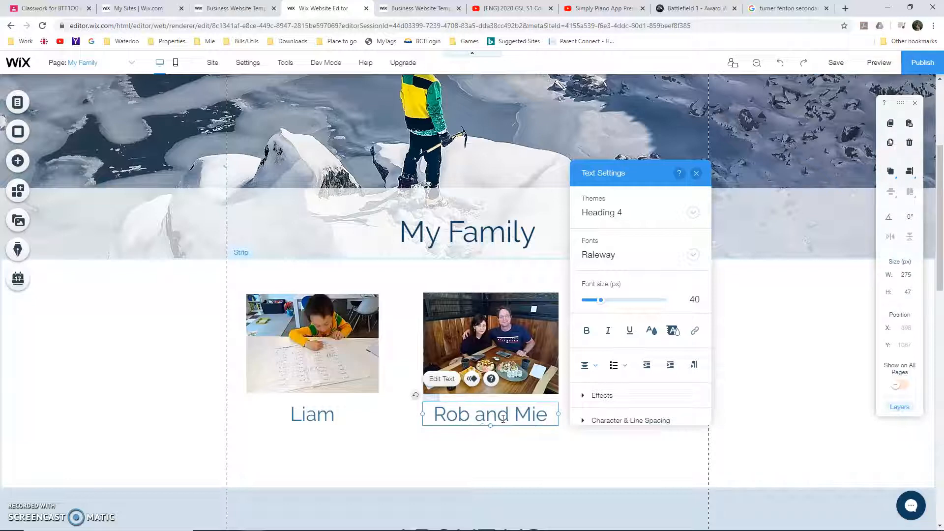
Replace the caption text under the capped boy's photo with his first name
left_click(558, 459)
left_click(608, 422)
double_click(644, 415)
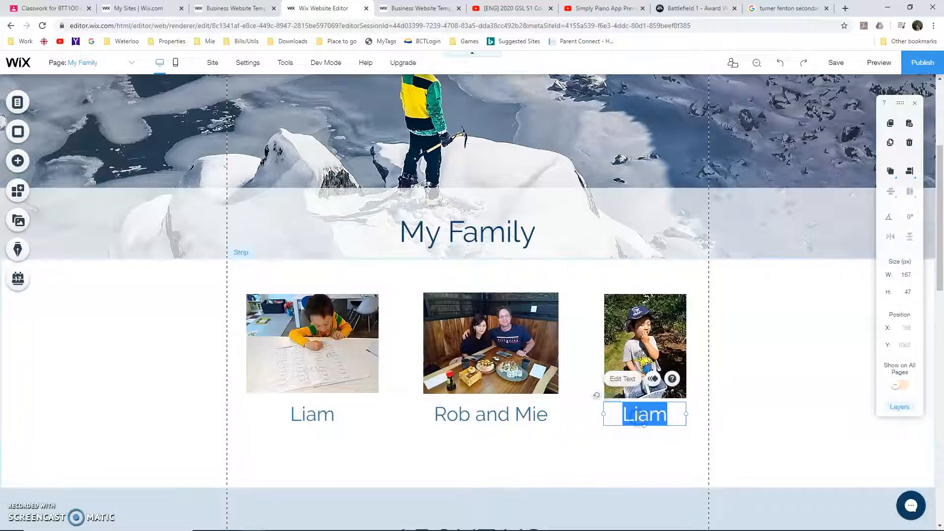
type("James")
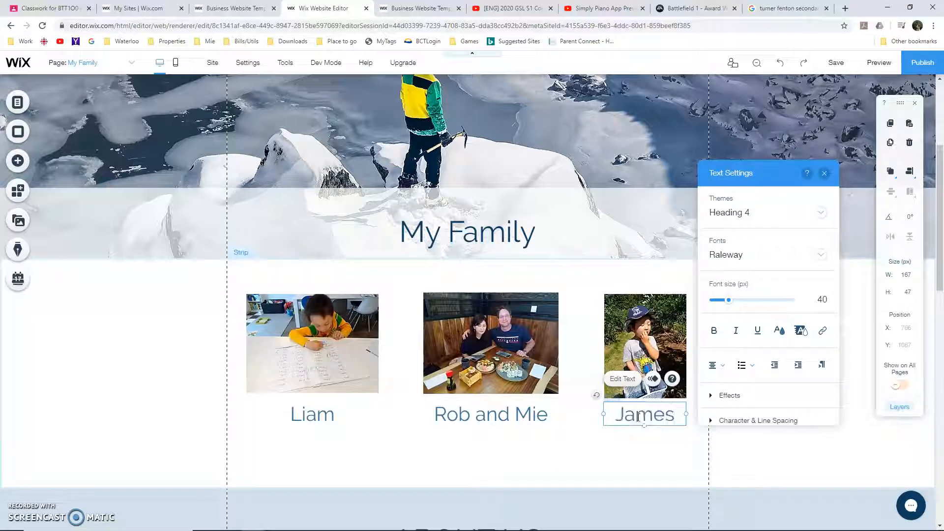
left_click(516, 354)
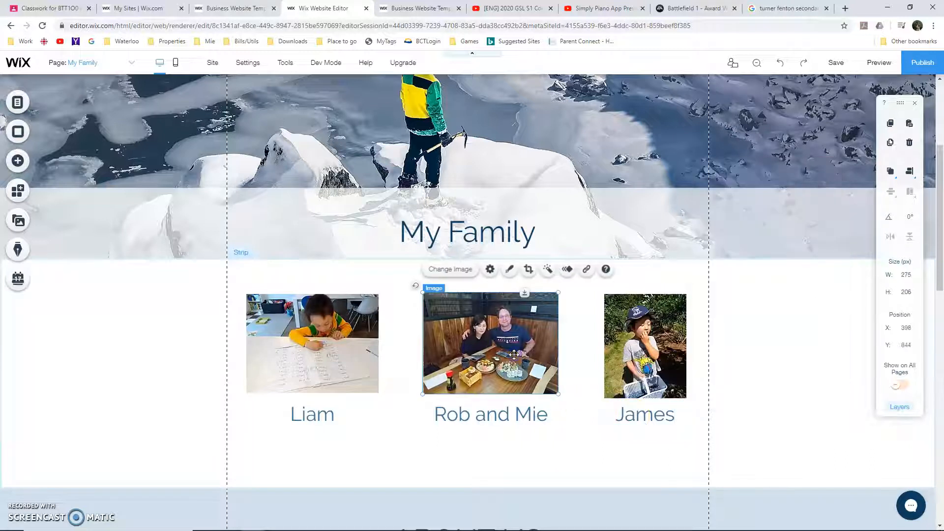
left_click(531, 269)
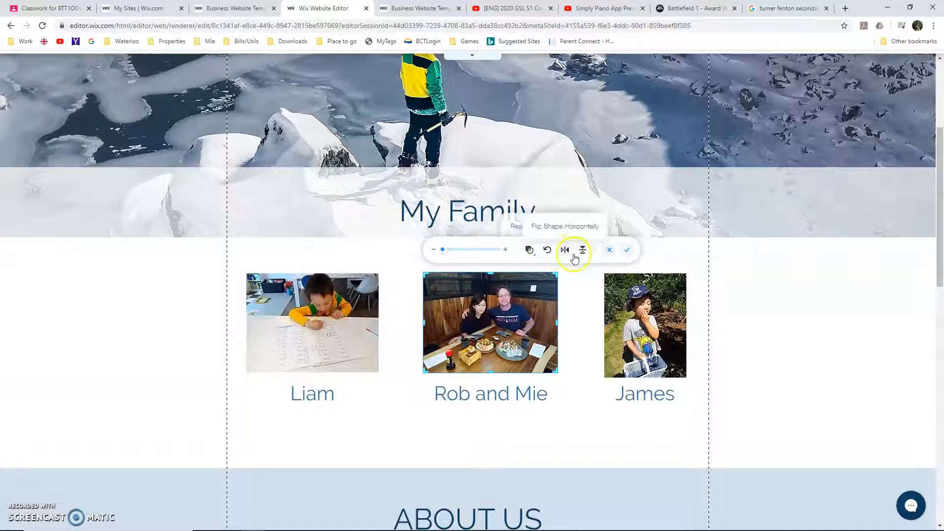
left_click(605, 254)
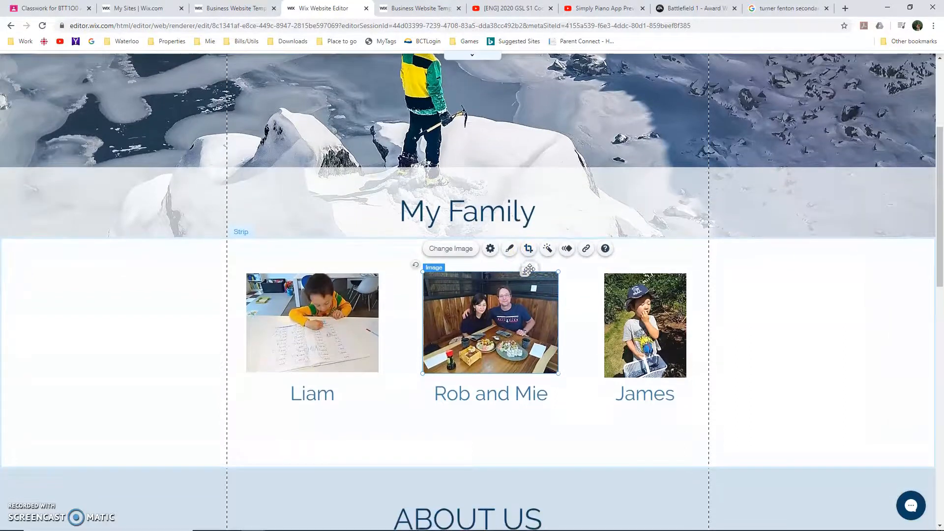
Crop the couple's photo to a many-sided, nearly round polygon shape
left_click(530, 271)
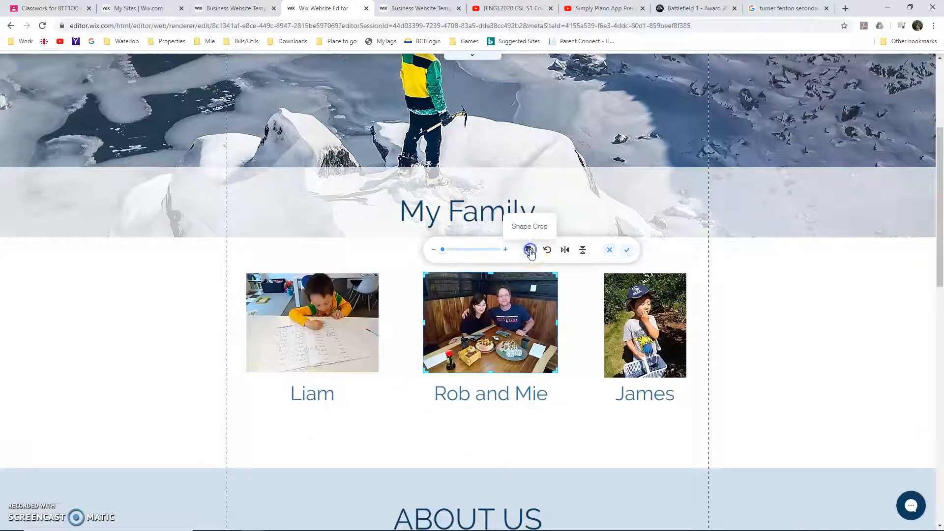
left_click(530, 250)
left_click(726, 340)
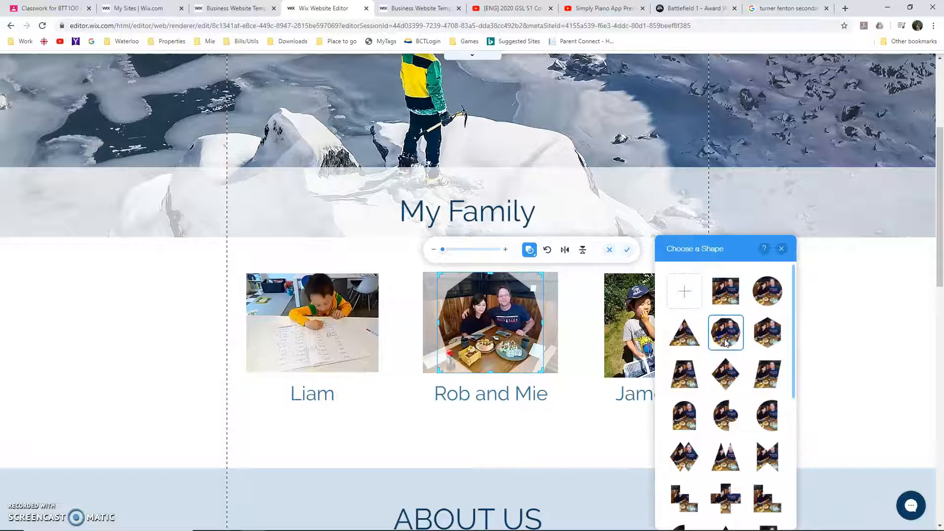
left_click(915, 346)
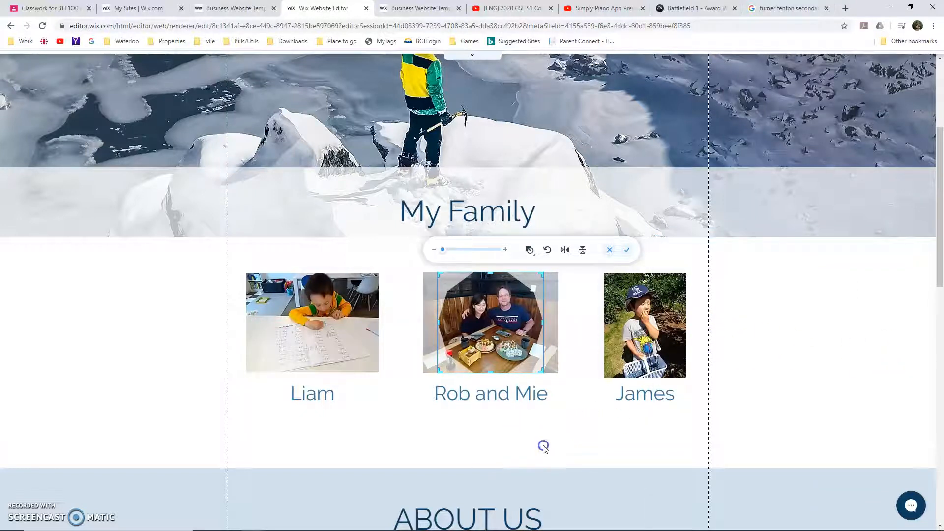
left_click(811, 403)
Replace the ABOUT US placeholder paragraph with two lines: "My wife is from Japan" and "I have two very active boys"
scroll(737, 396, "down", 3)
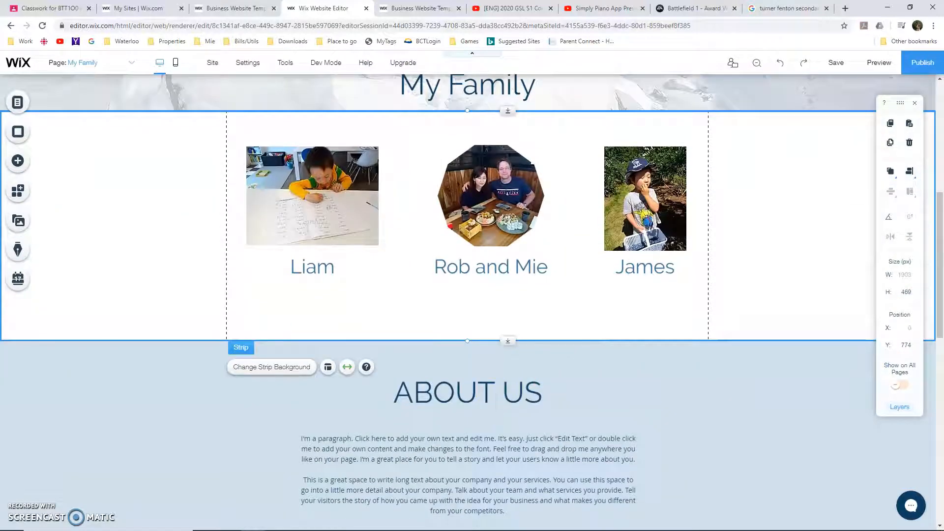
double_click(422, 441)
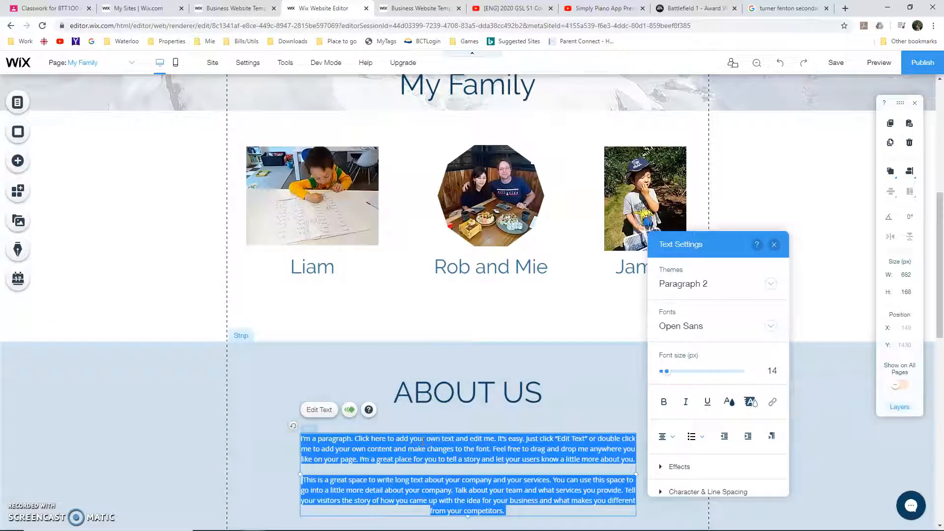
type("My wife is fro")
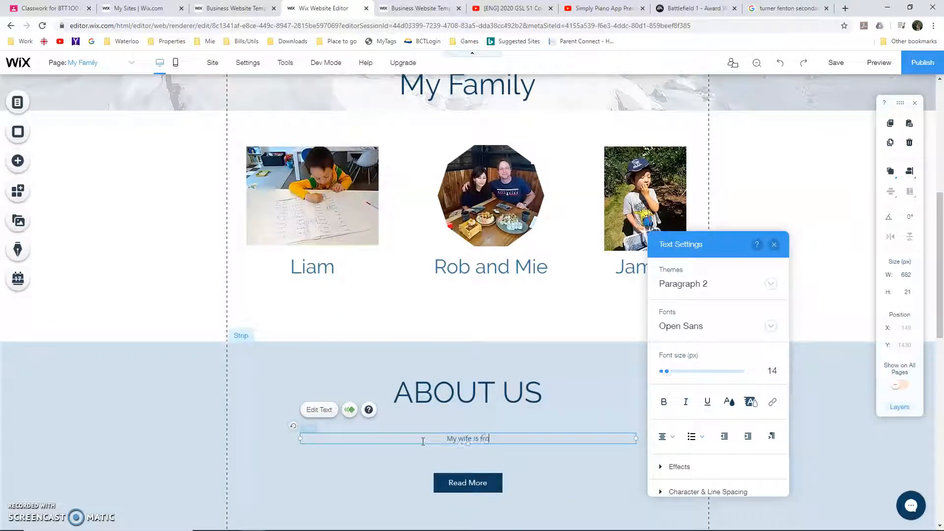
type("m Japan")
key("Return")
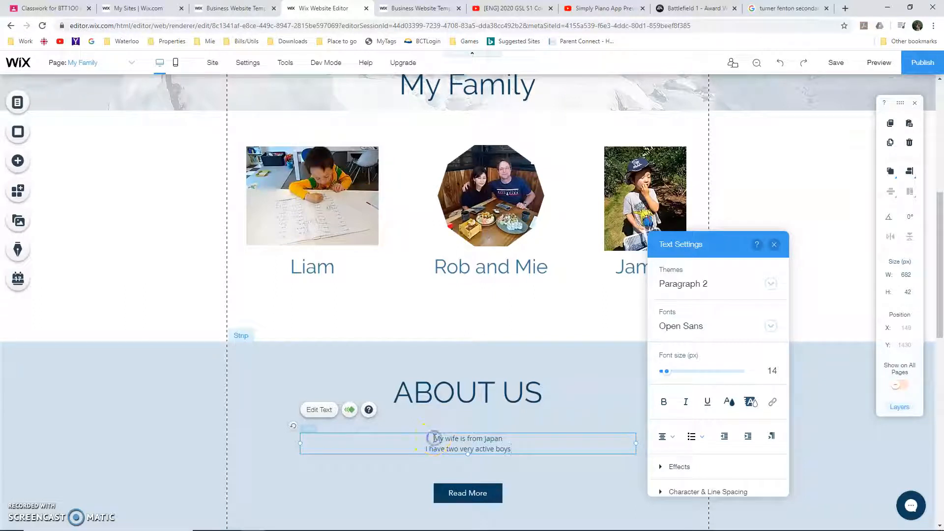
Left-align both lines of the ABOUT US text
left_click_drag(434, 438, 511, 448)
left_click(666, 436)
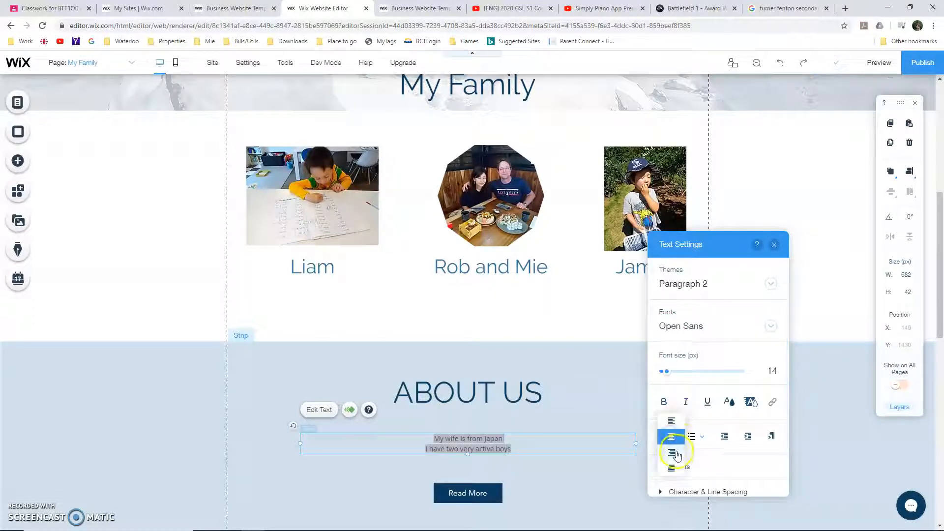
left_click(671, 420)
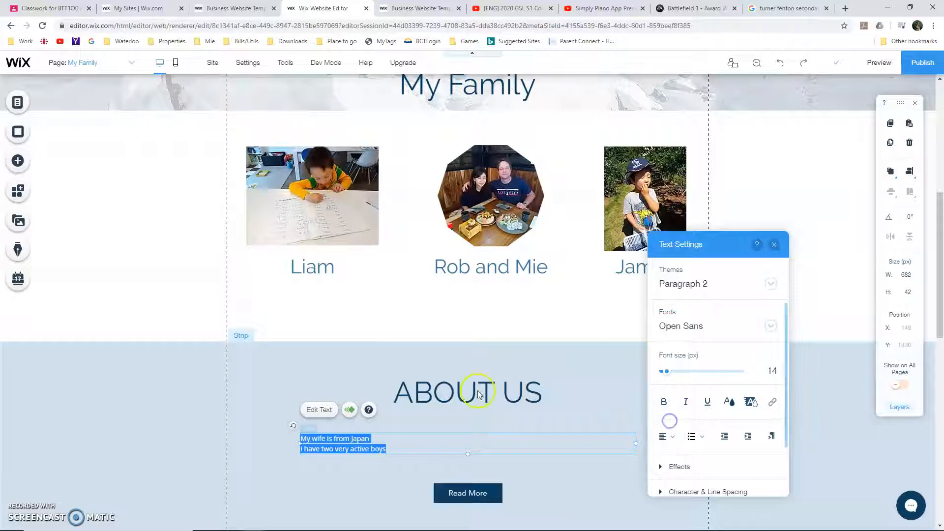
left_click(174, 281)
scroll(174, 280, "up", 7)
scroll(174, 280, "down", 4)
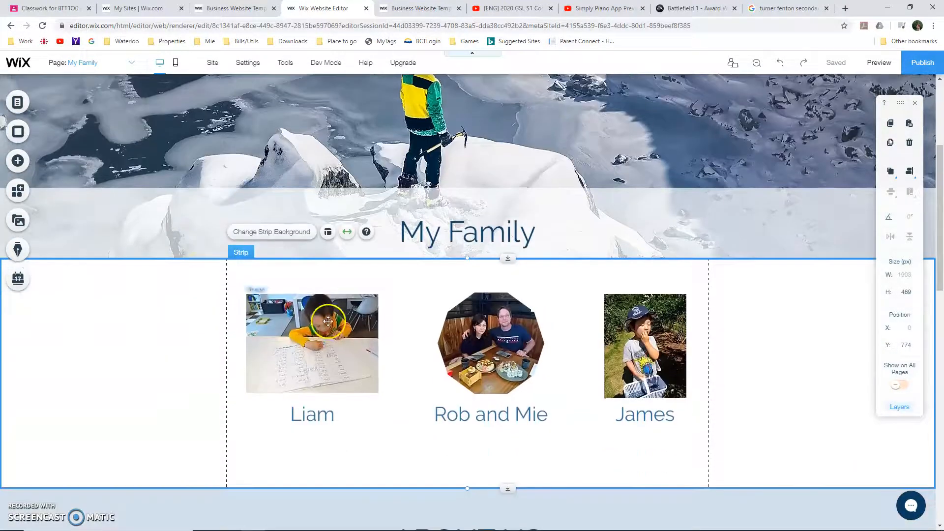
scroll(95, 197, "up", 4)
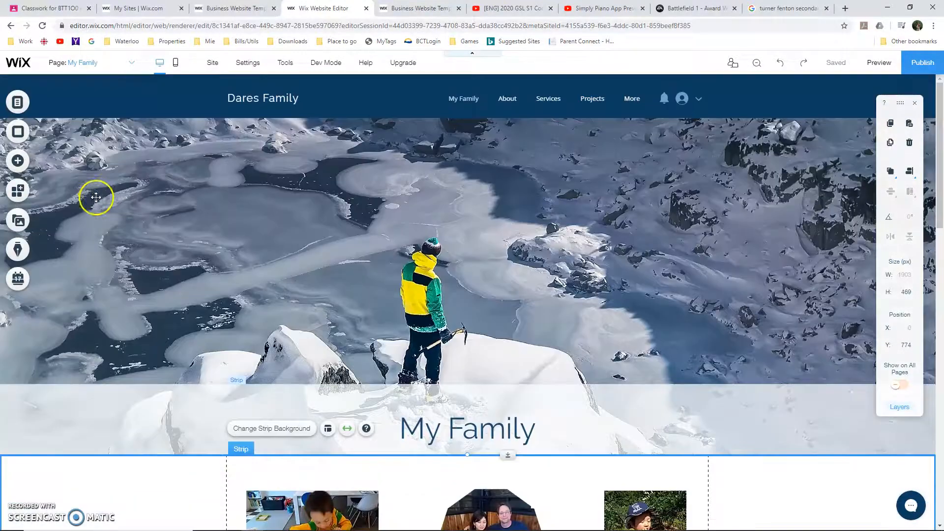
left_click(18, 162)
left_click(62, 167)
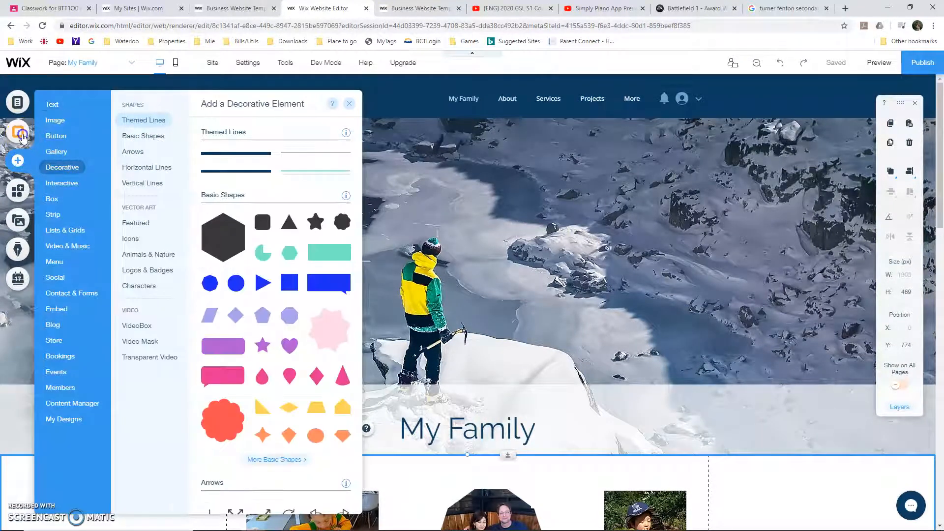
left_click(22, 137)
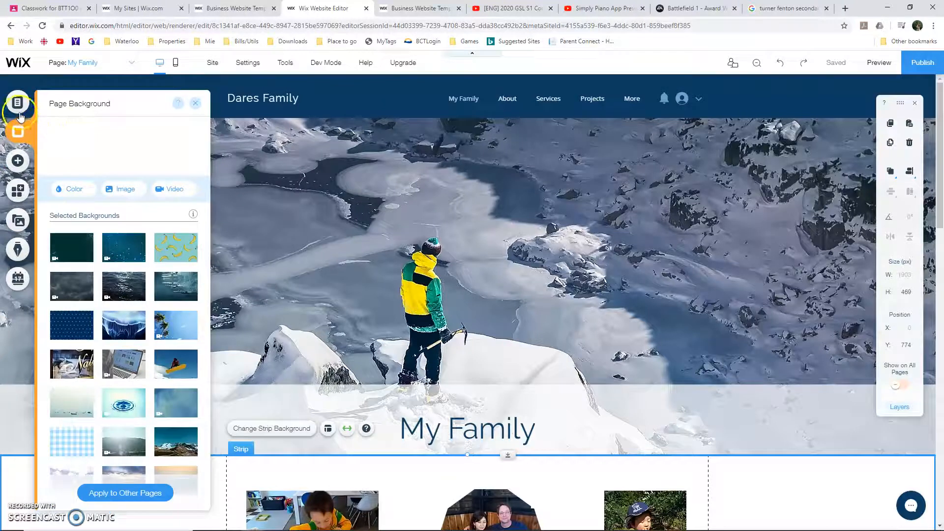
Hide the Services and Good To Know pages from the site menu
left_click(18, 102)
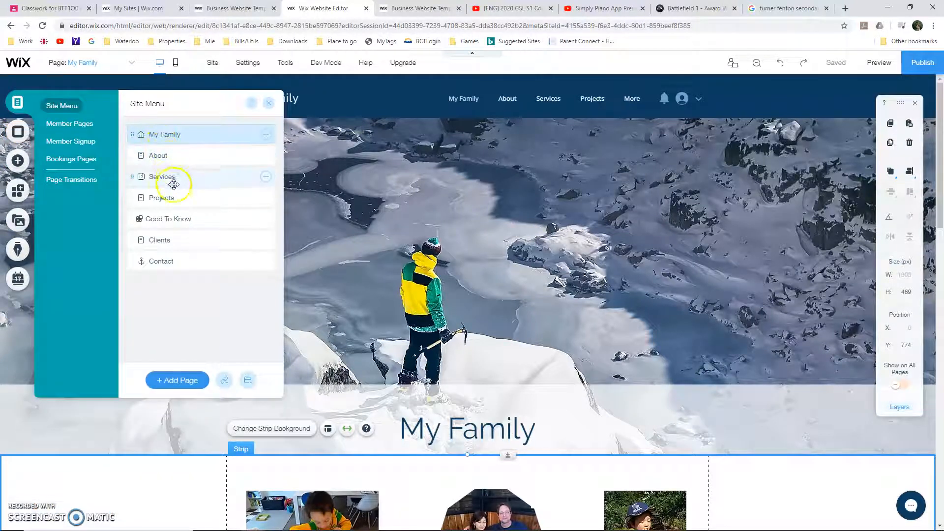
left_click(179, 201)
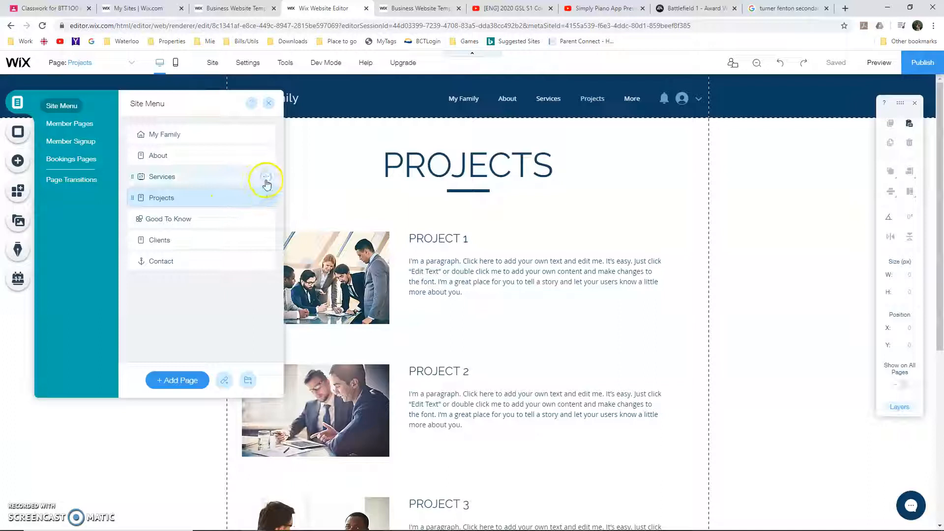
left_click(267, 179)
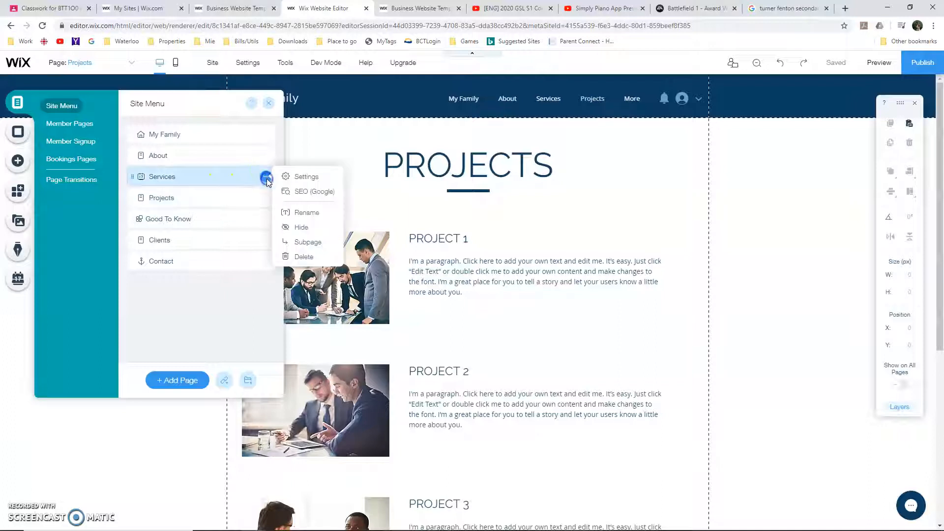
left_click(302, 226)
left_click(267, 218)
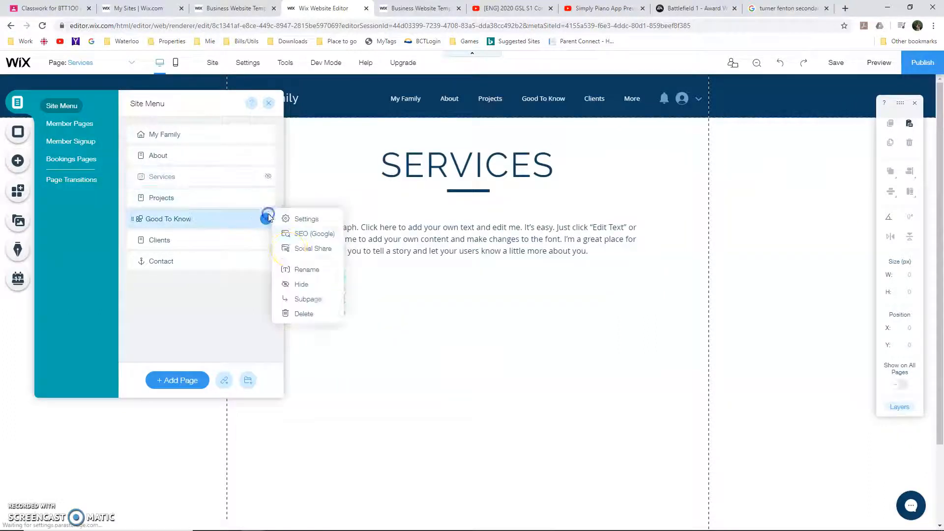
left_click(302, 283)
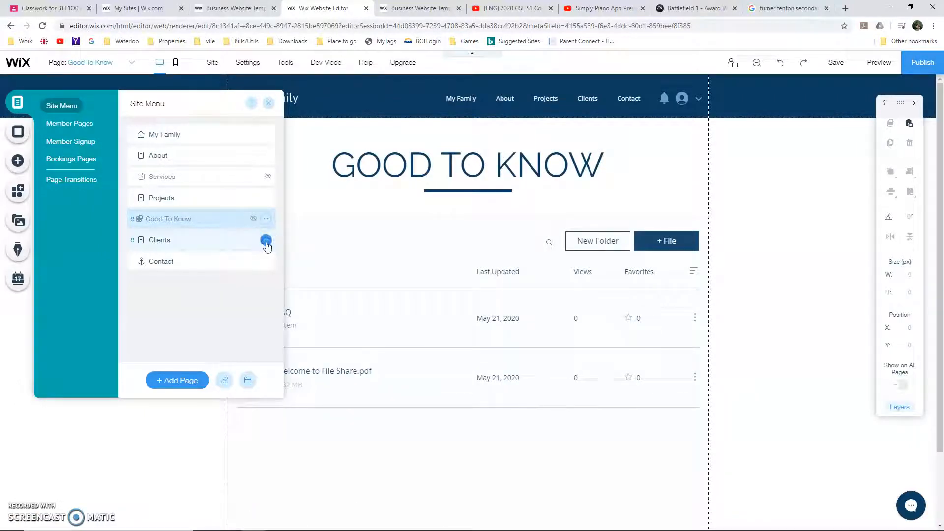
Hide the Clients and About pages from the site menu as well
left_click(266, 240)
left_click(266, 242)
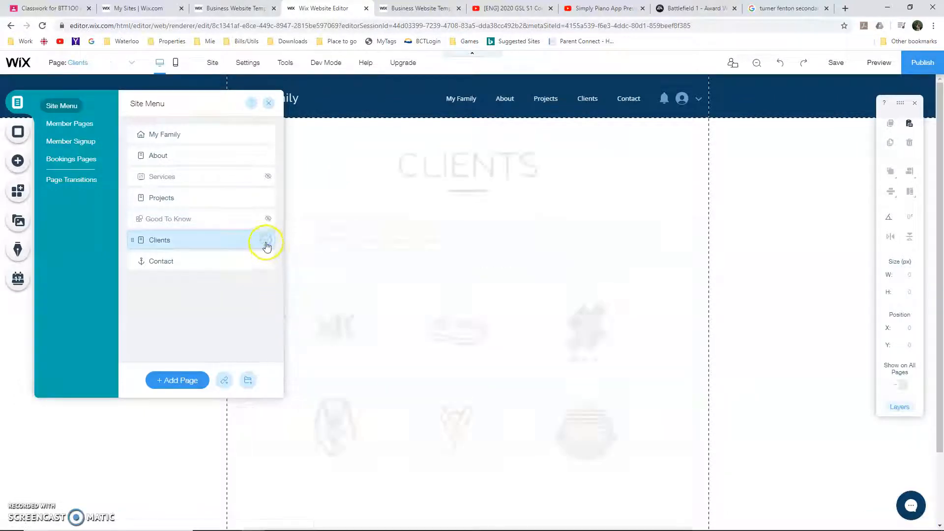
left_click(265, 240)
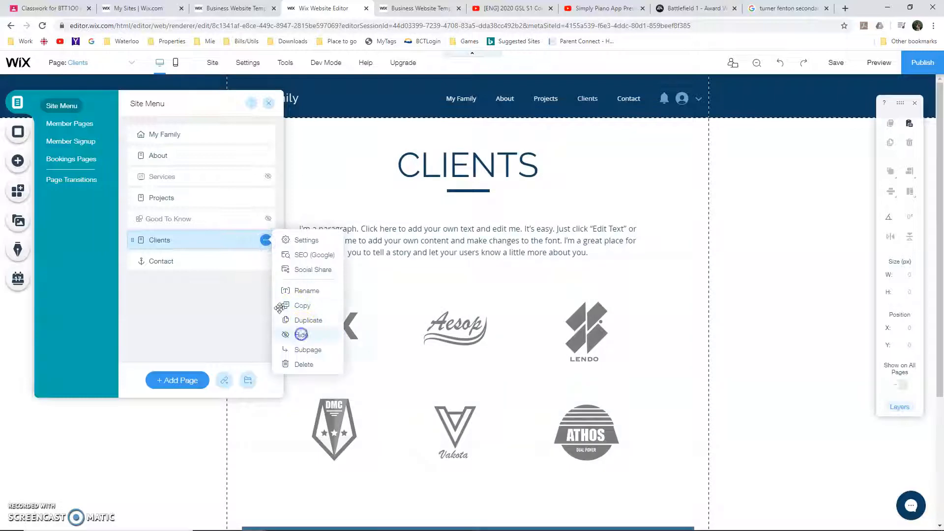
left_click(301, 335)
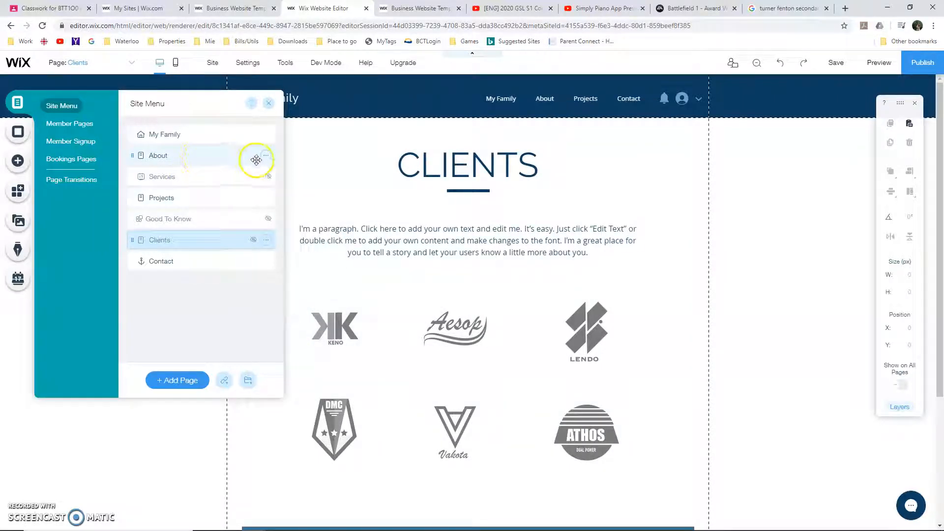
left_click(265, 156)
left_click(310, 249)
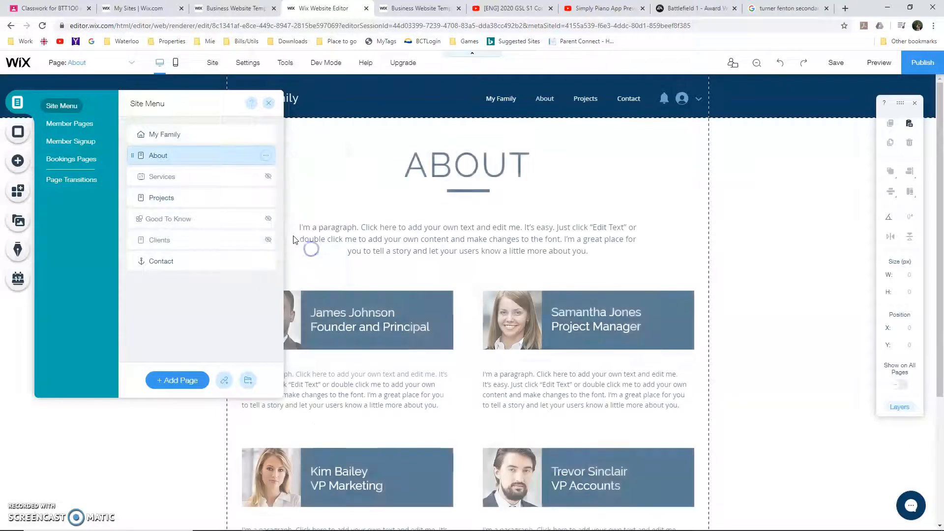
Open the Projects page and delete the photos beside PROJECT 1 and PROJECT 2
left_click(231, 201)
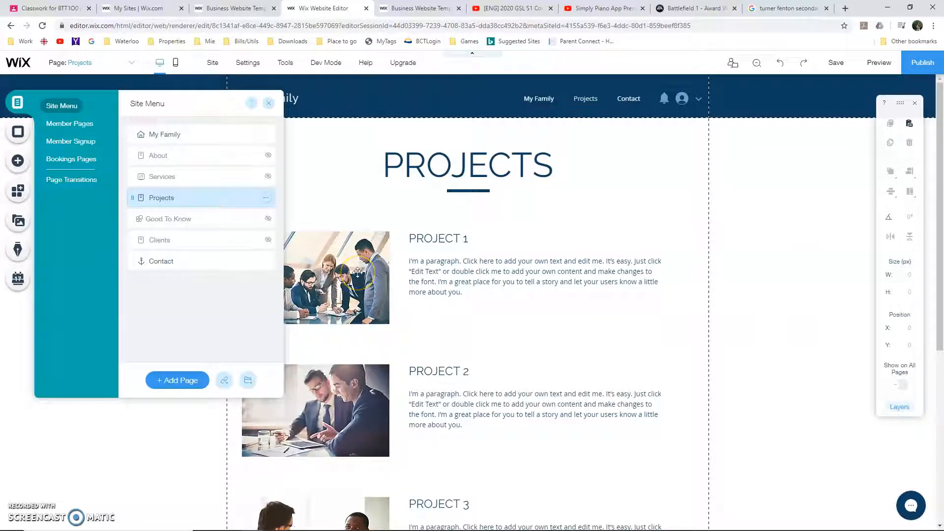
left_click(358, 293)
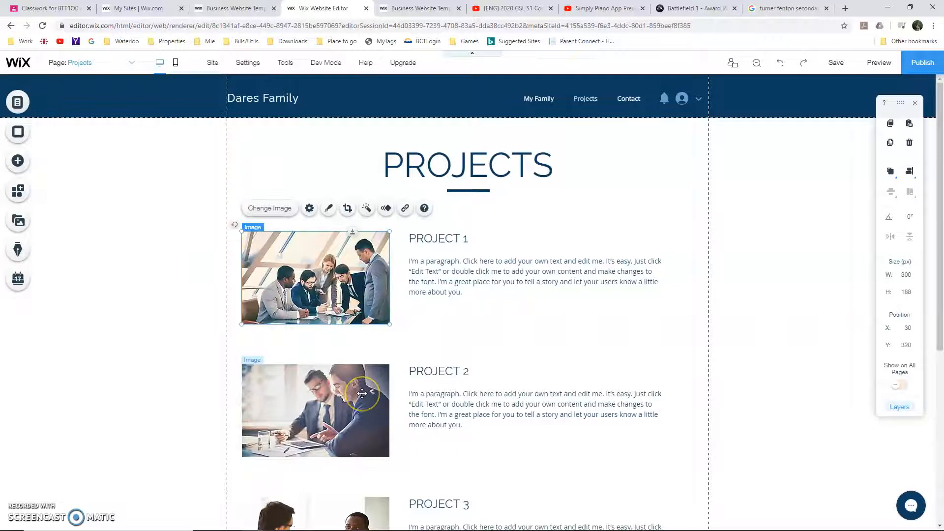
key("Delete")
left_click(362, 393)
key("Delete")
Delete the PROJECT 3 heading and all remaining photos and text below the PROJECT 2 entry
scroll(374, 400, "down", 3)
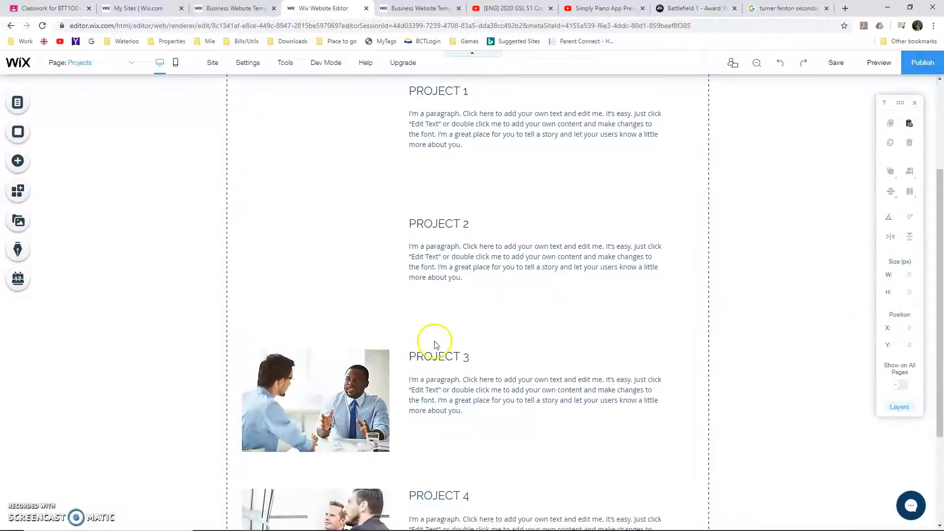
left_click(435, 354)
key("Delete")
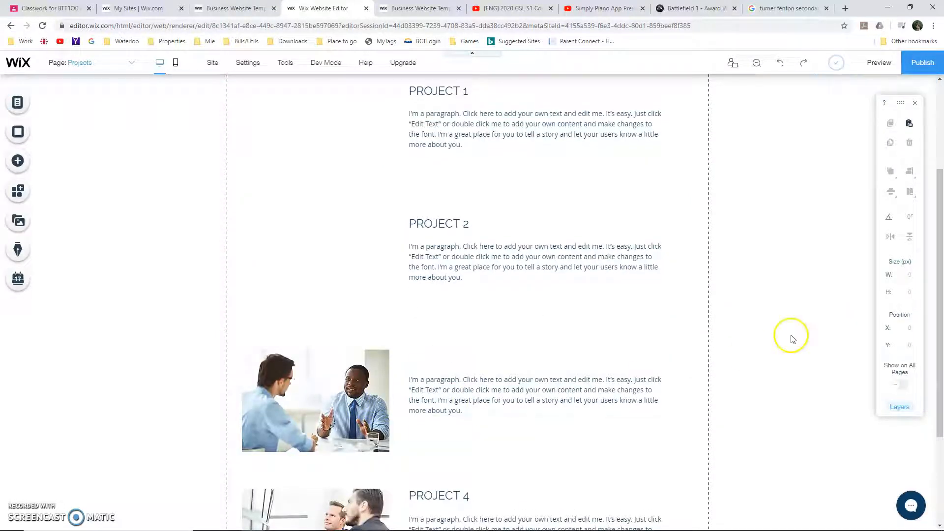
scroll(787, 325, "down", 3)
left_click_drag(763, 185, 167, 445)
key("Delete")
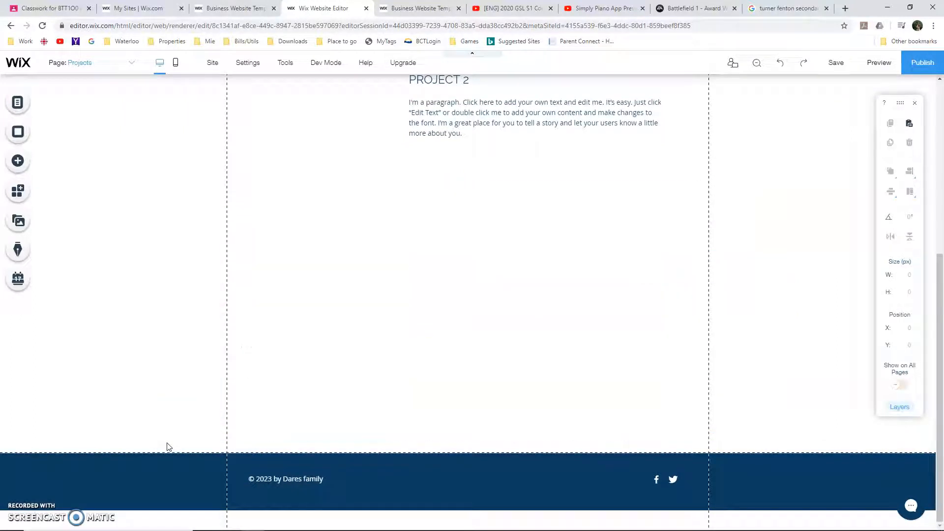
left_click(186, 428)
scroll(186, 427, "up", 5)
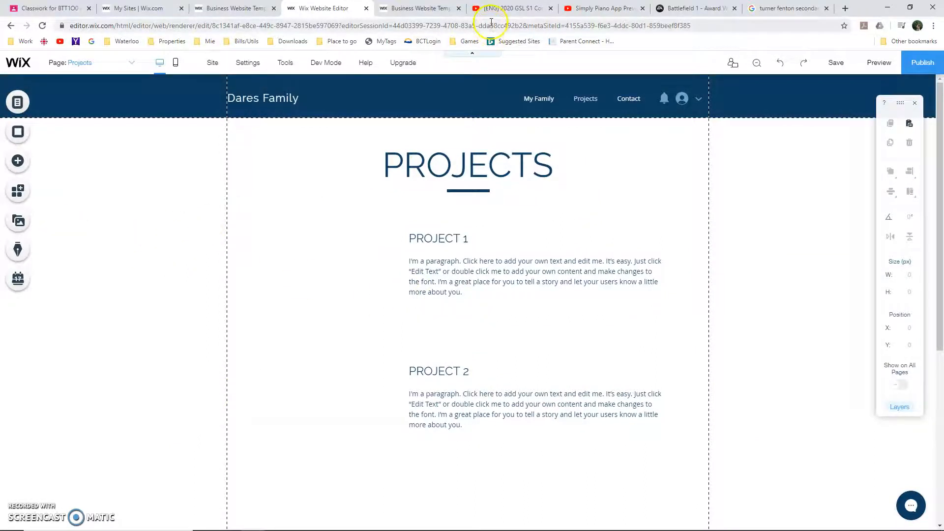
Switch to the Simply Piano App Preview video on YouTube and copy its embed code
left_click(614, 9)
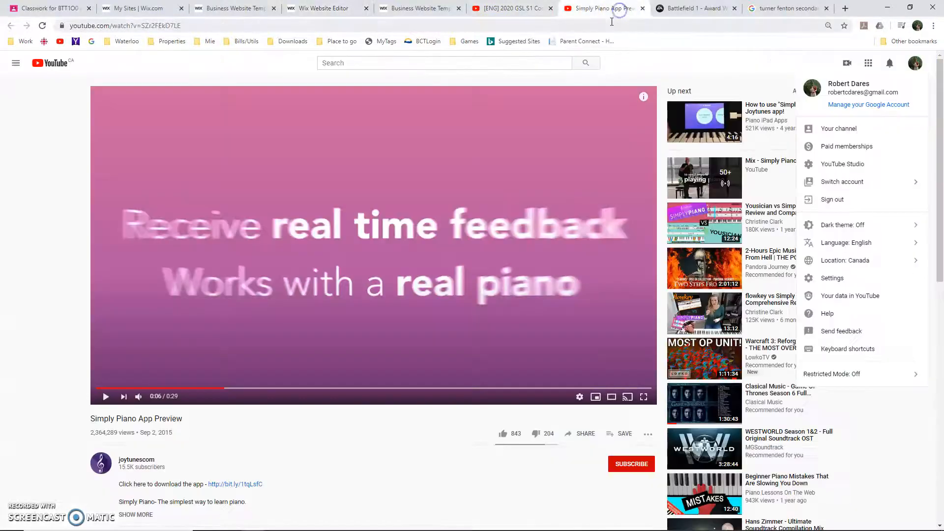
left_click(611, 22)
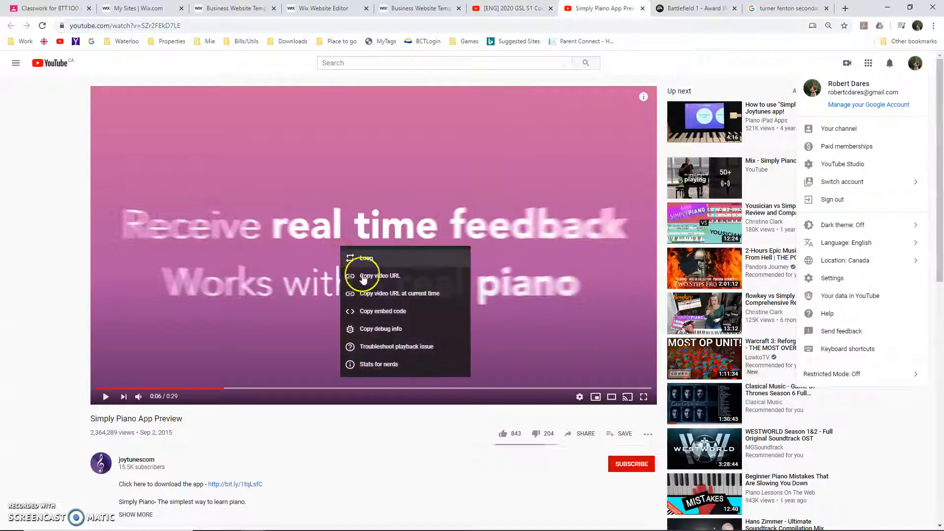
left_click(393, 312)
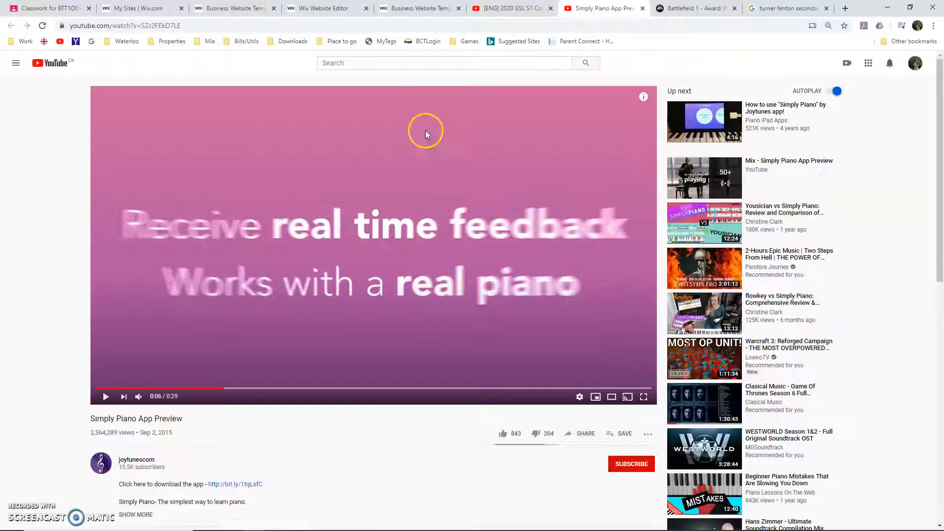
Back in the Wix Editor, add a YouTube video player and resize it to about 324 by 182 px beside PROJECT 1
left_click(335, 8)
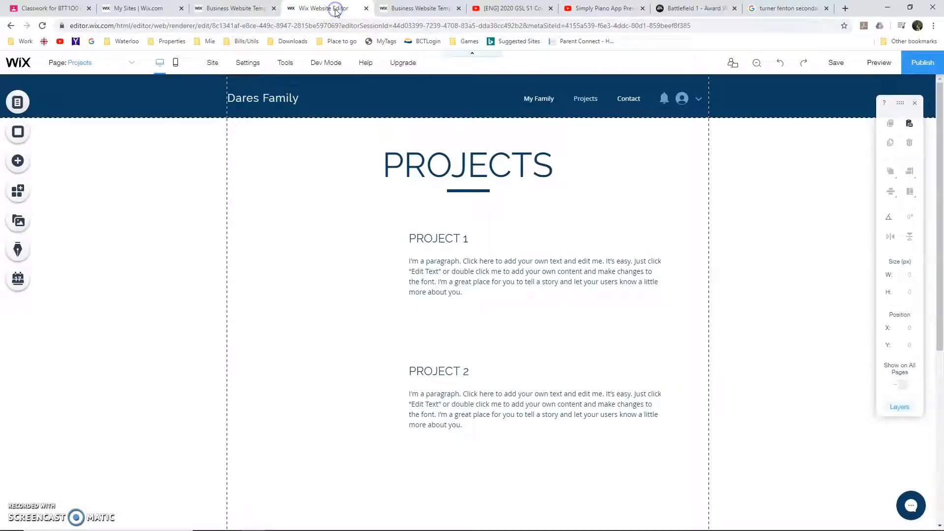
left_click(18, 165)
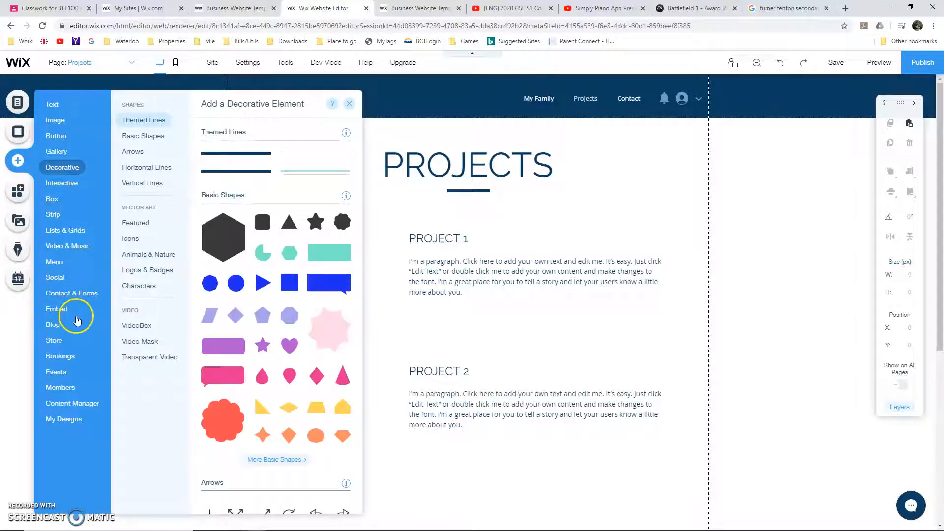
left_click(56, 371)
left_click(69, 310)
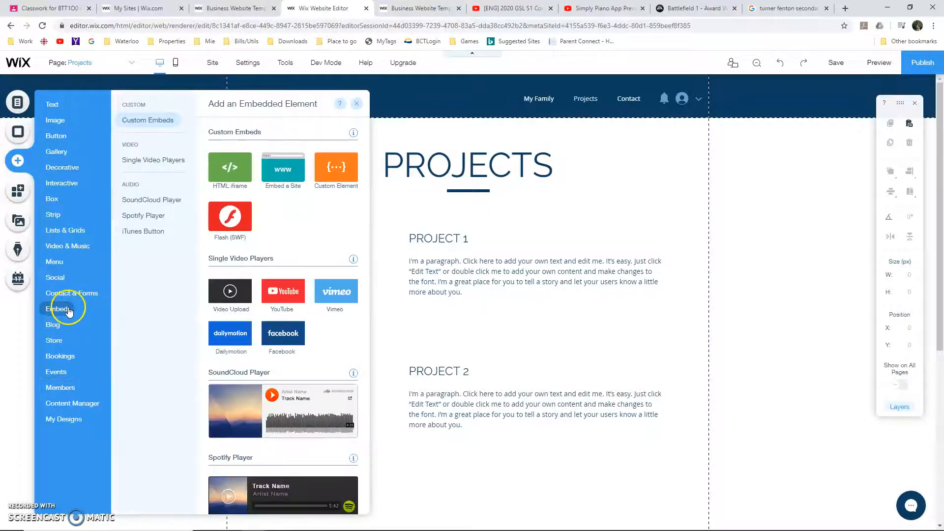
left_click(291, 302)
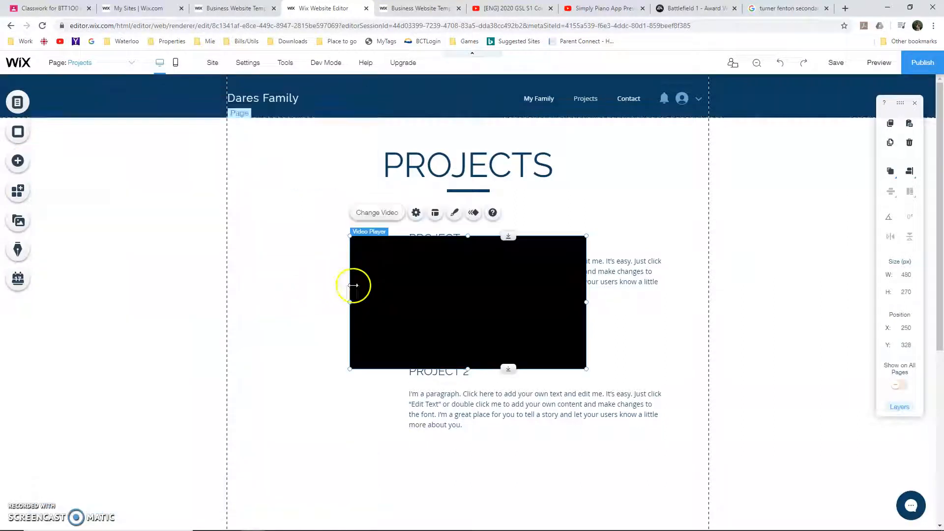
left_click_drag(411, 274, 295, 353)
left_click_drag(470, 449, 393, 404)
left_click_drag(372, 364, 374, 250)
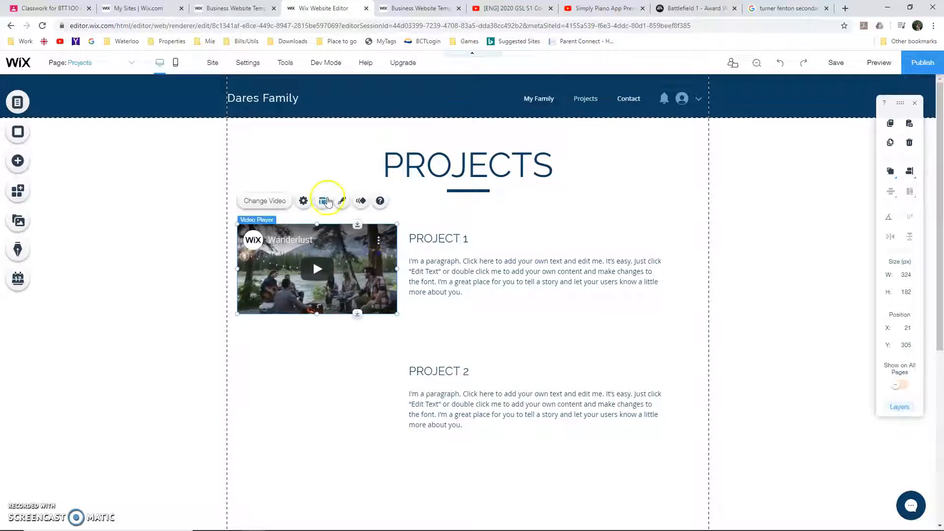
Replace the video player's web address with the copied Simply Piano embed code
left_click(304, 201)
left_click(464, 332)
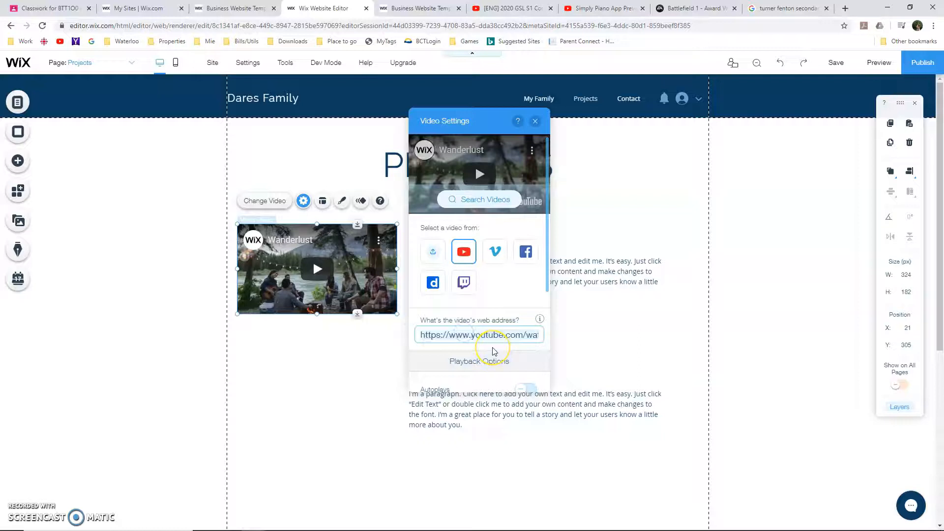
key("ctrl+v")
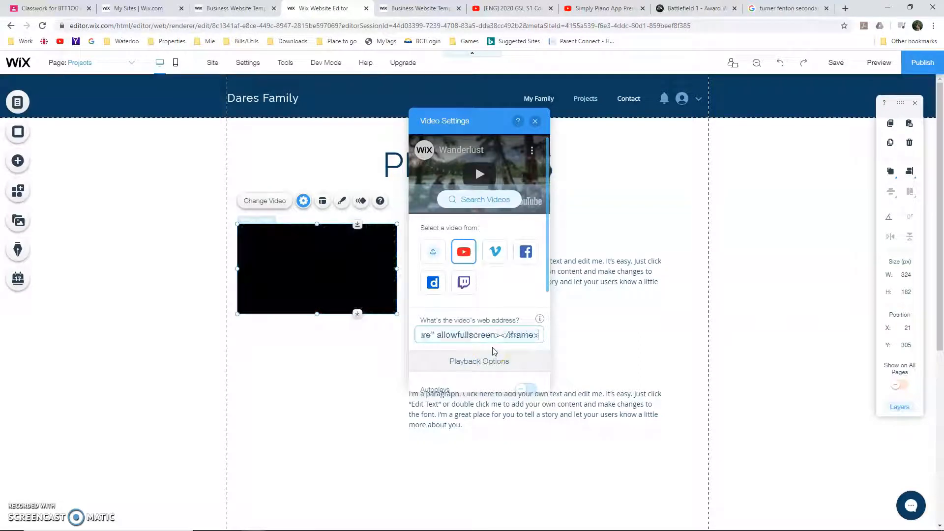
left_click(349, 372)
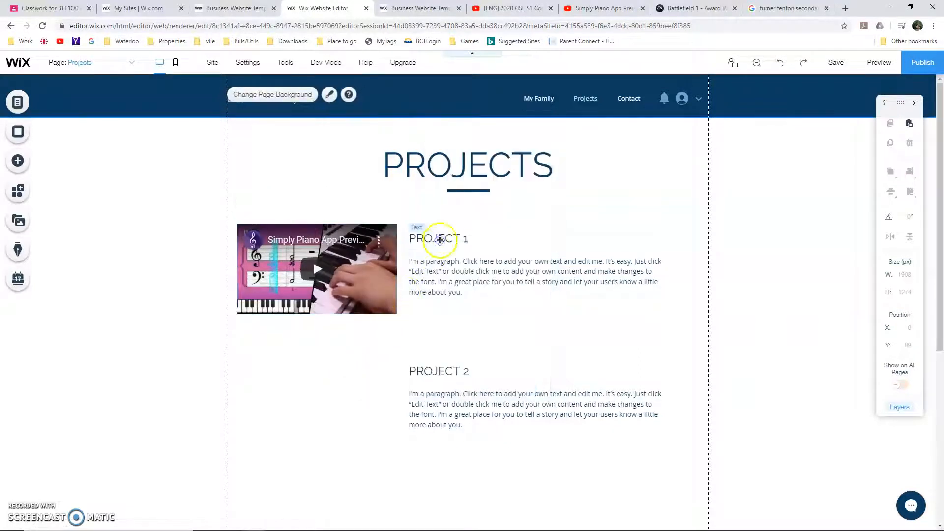
Change the PROJECT 1 heading to "Simply Piano"
left_click(438, 240)
double_click(440, 240)
type("Simply Piano")
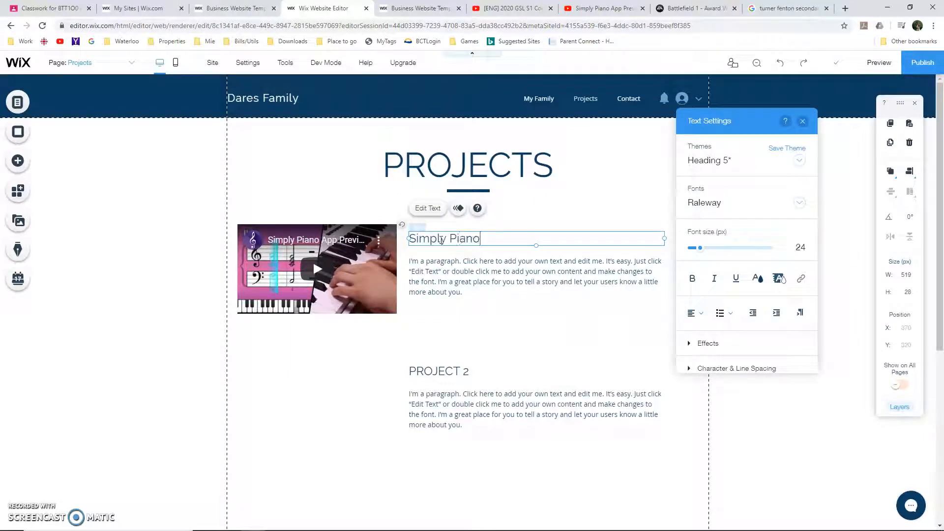
Replace the paragraph under Simply Piano with "I'm currently learning Piano using the Simply Piano App on my IPad"
left_click(445, 273)
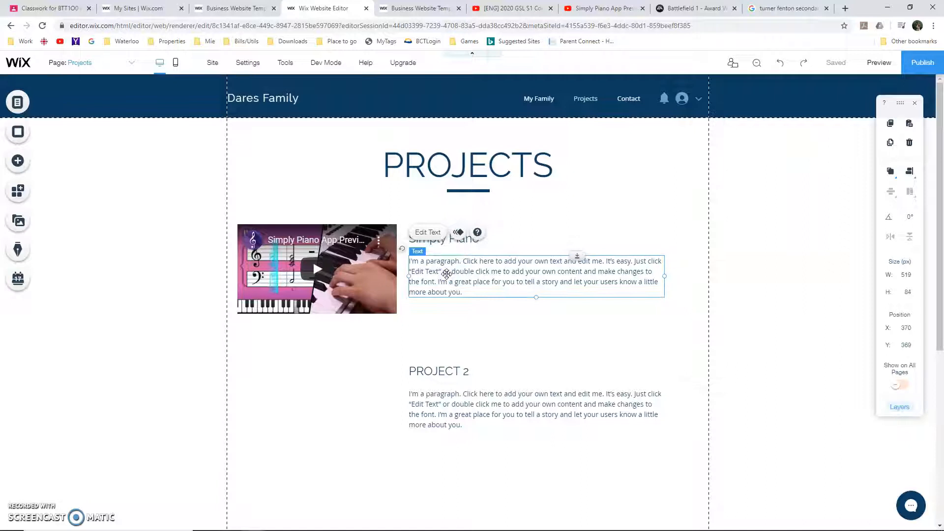
key("ctrl+a")
left_click(478, 279)
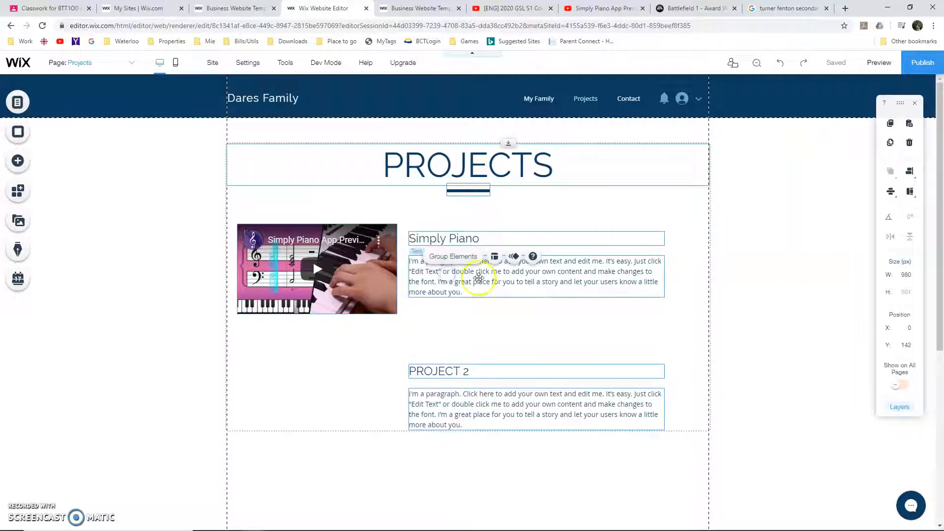
left_click(807, 317)
left_click(568, 299)
double_click(566, 295)
type("I'm currently learning Piano using the Simply Piano App on my IPad")
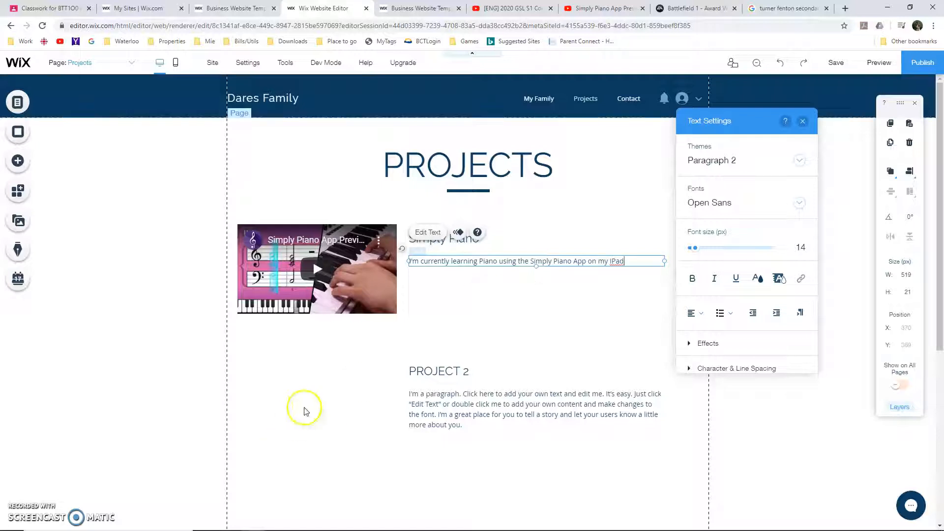
left_click(343, 377)
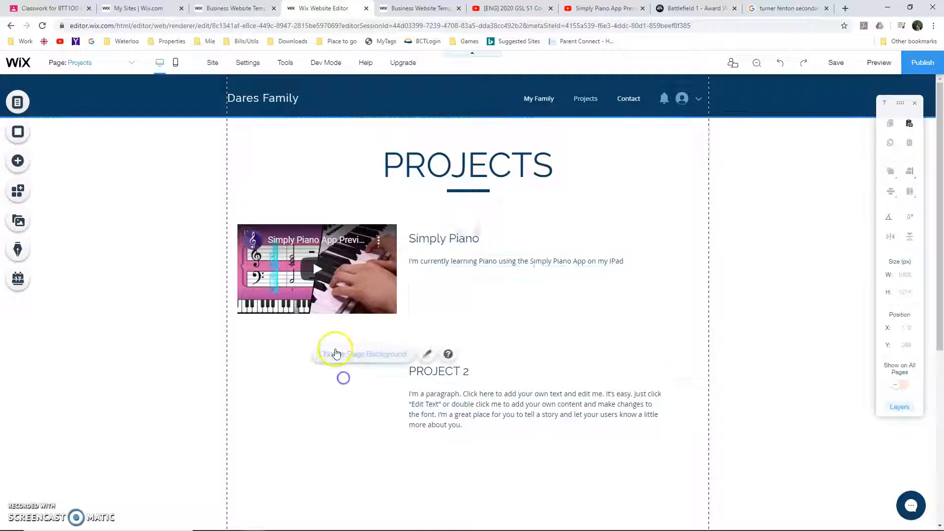
Add BF1.jpg from the site files and shrink it to about 214 by 283 px beside PROJECT 2
left_click(17, 162)
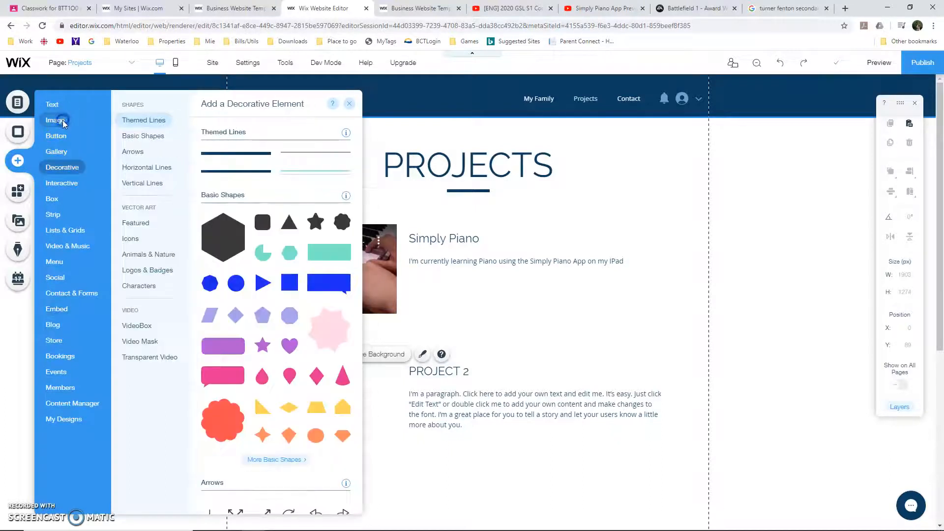
mouse_move(55, 120)
left_click(311, 192)
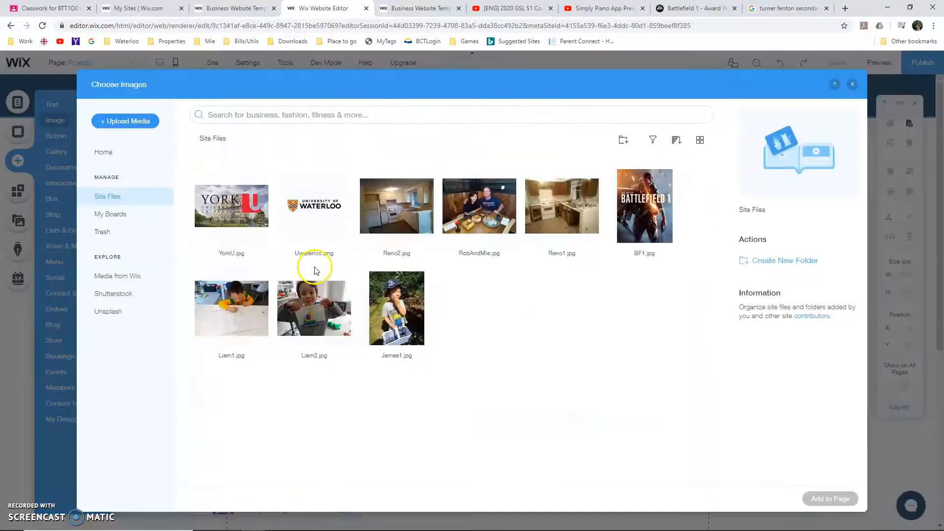
left_click(656, 227)
left_click(817, 500)
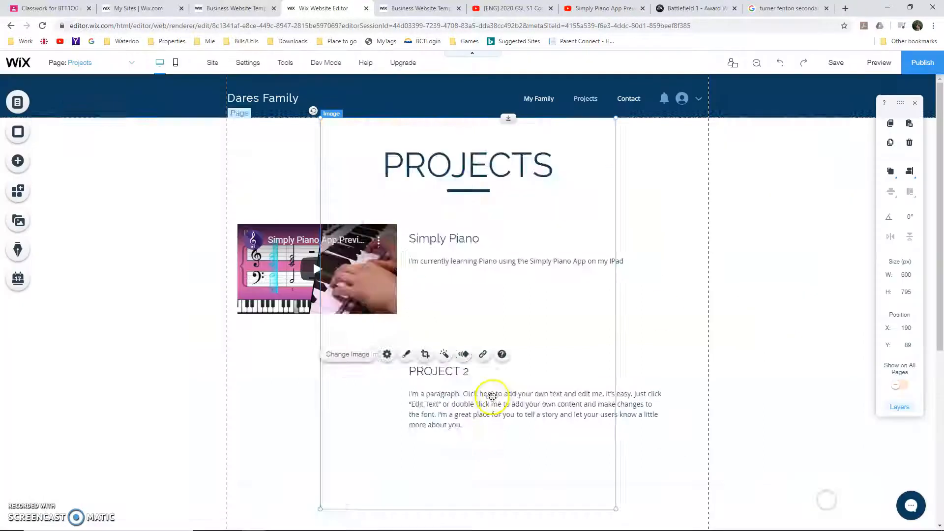
left_click(581, 213)
left_click_drag(615, 118, 428, 352)
left_click_drag(339, 383, 302, 357)
Rename the PROJECT 2 heading "BF1" and replace its paragraph with "Battlefield 1 is an award winning FPS, where the objective is to capture and hold flags."
double_click(422, 372)
type("BF1")
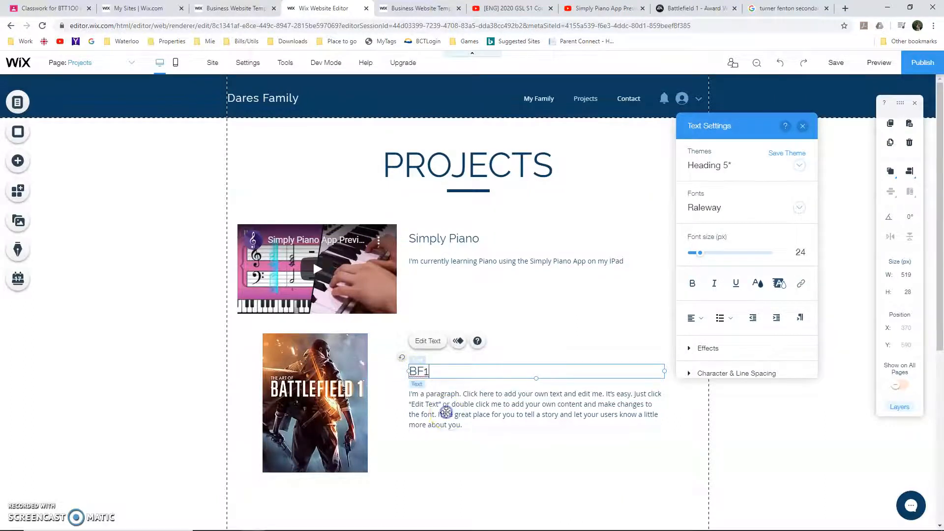
double_click(486, 424)
type("Ba")
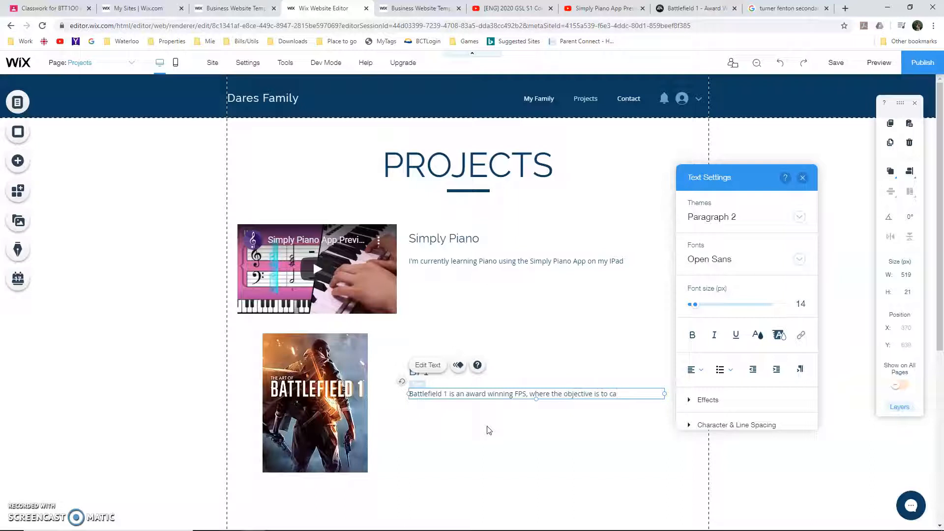
type("fal")
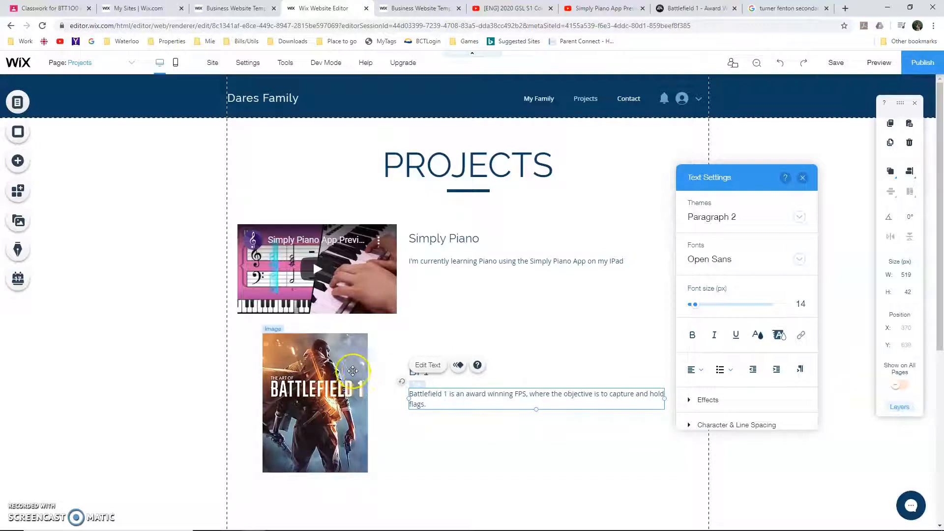
Select the Battlefield 1 image, then switch to EA's Battlefield 1 page and copy its web address
left_click(346, 373)
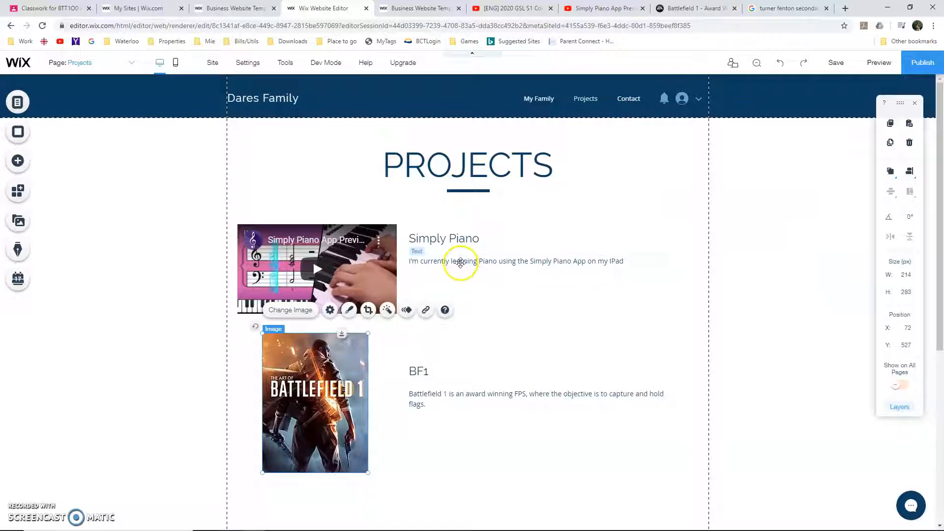
left_click(710, 8)
left_click(672, 27)
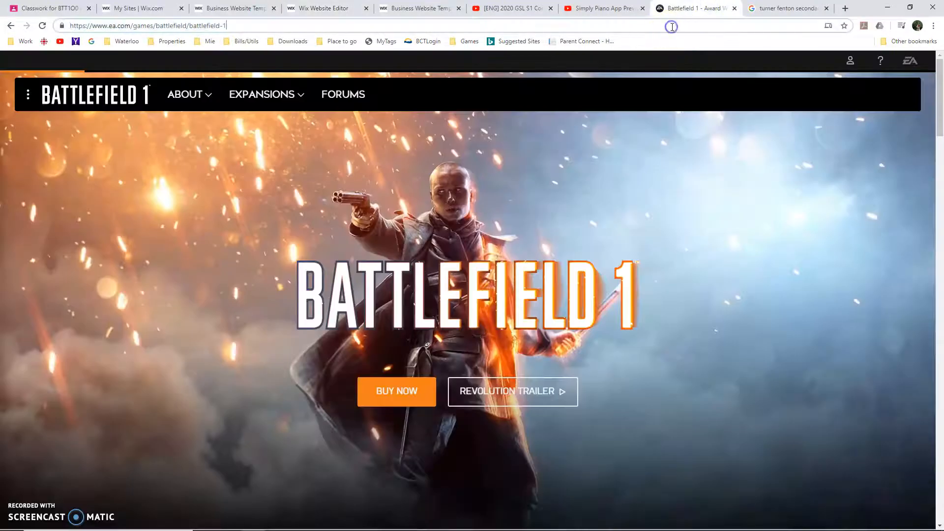
double_click(672, 27)
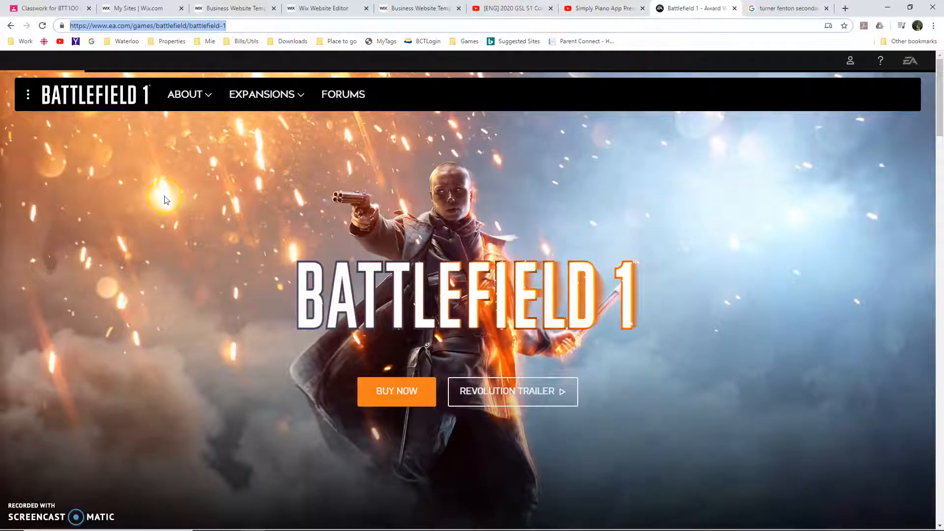
left_click(305, 7)
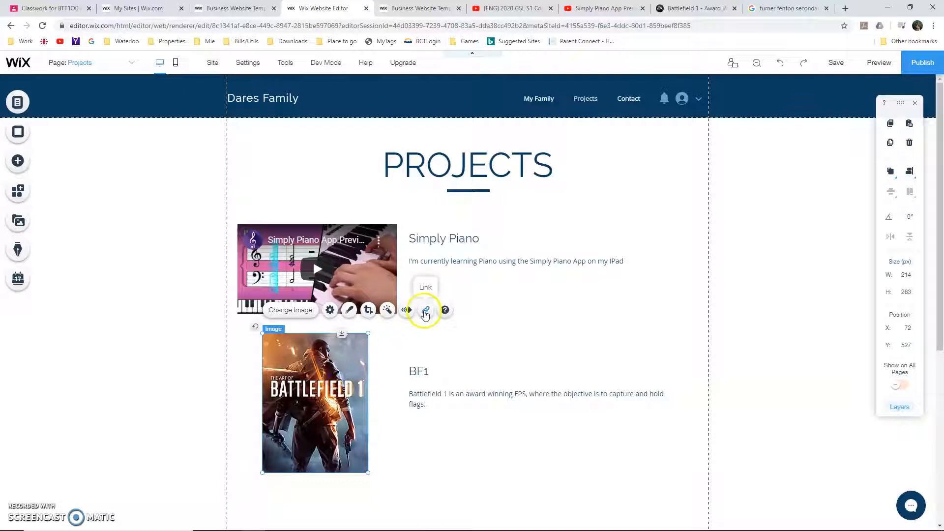
left_click(425, 310)
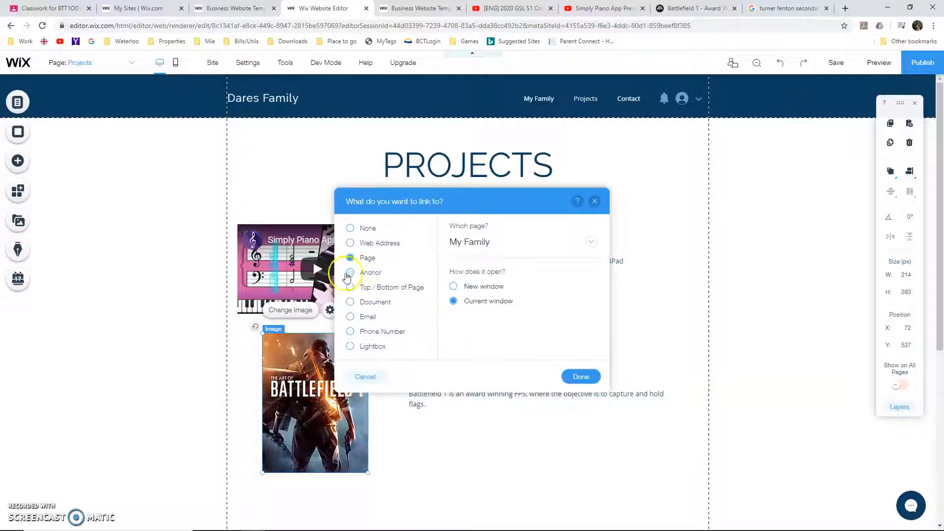
left_click(350, 243)
left_click(482, 241)
key("ctrl+v")
left_click(581, 376)
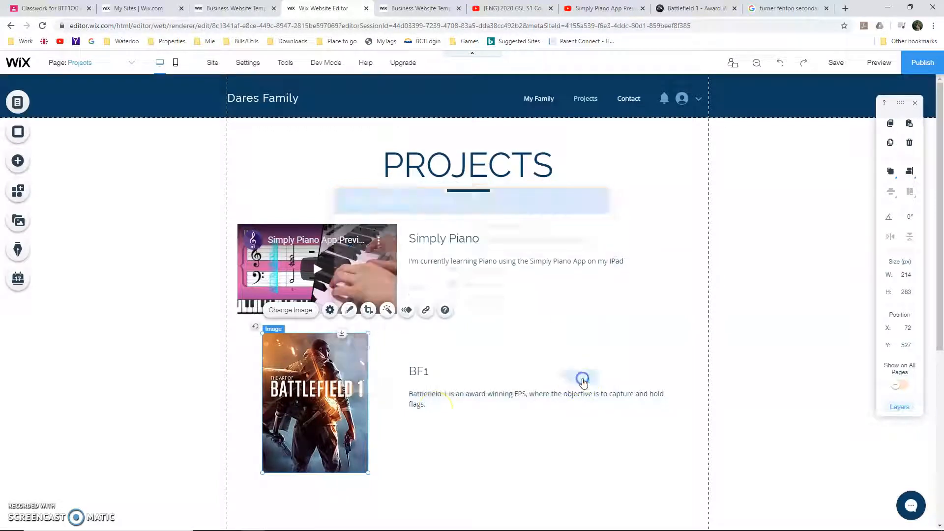
Change the PROJECTS page title to "Hobbies and Interests"
scroll(336, 383, "down", 4)
scroll(338, 385, "up", 4)
double_click(439, 166)
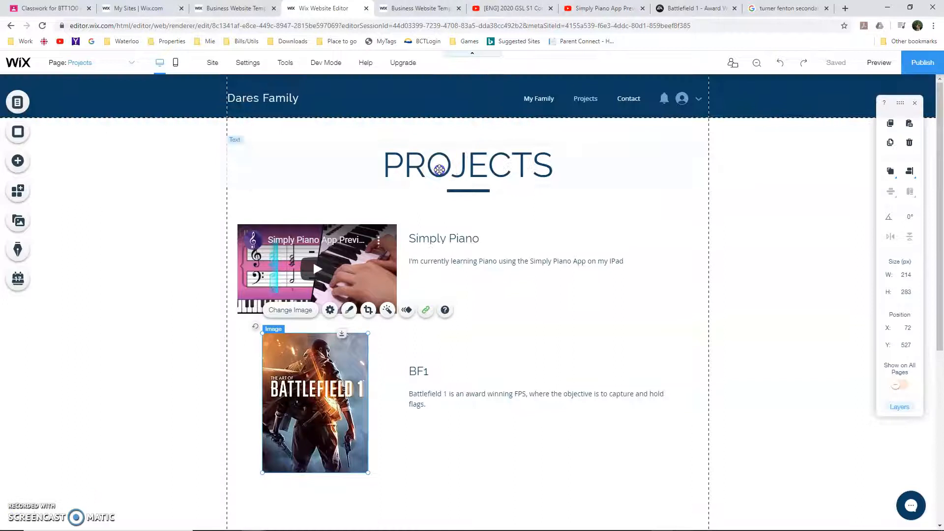
type("H")
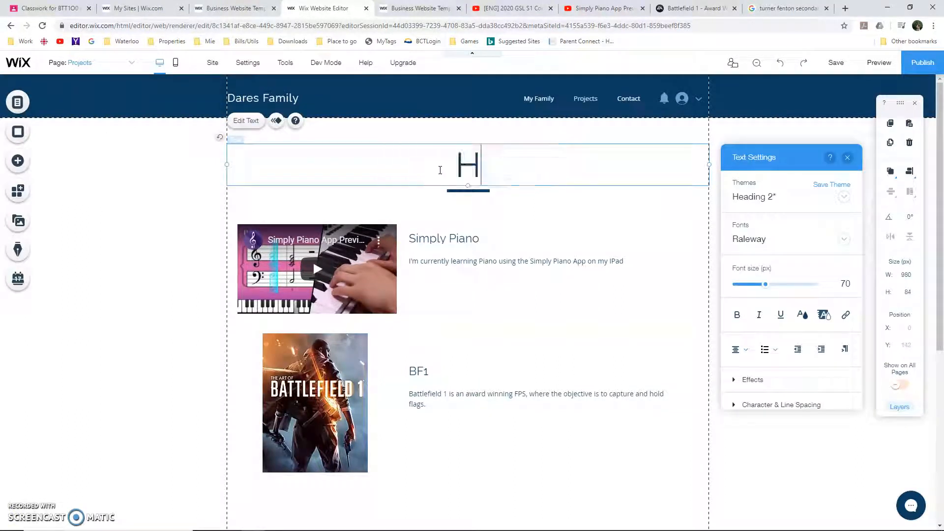
type("obbies and ")
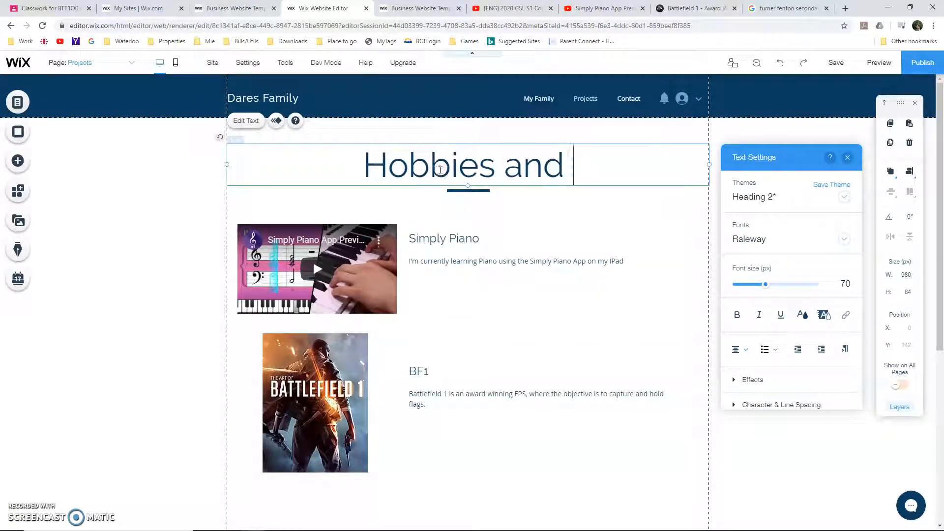
type("Interests")
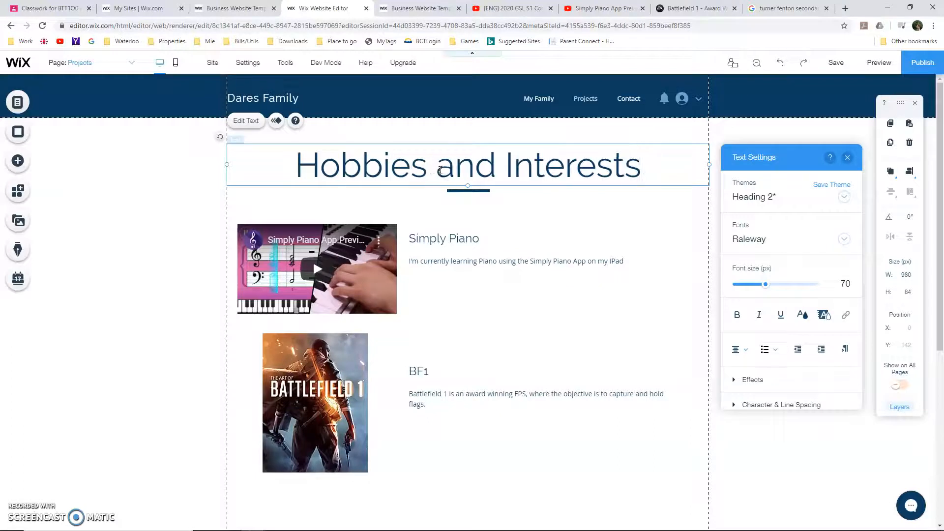
Rename the Projects page "Hobbies and Interests" in its page settings, reusing the title text from the page
key("ctrl+a")
key("ctrl+c")
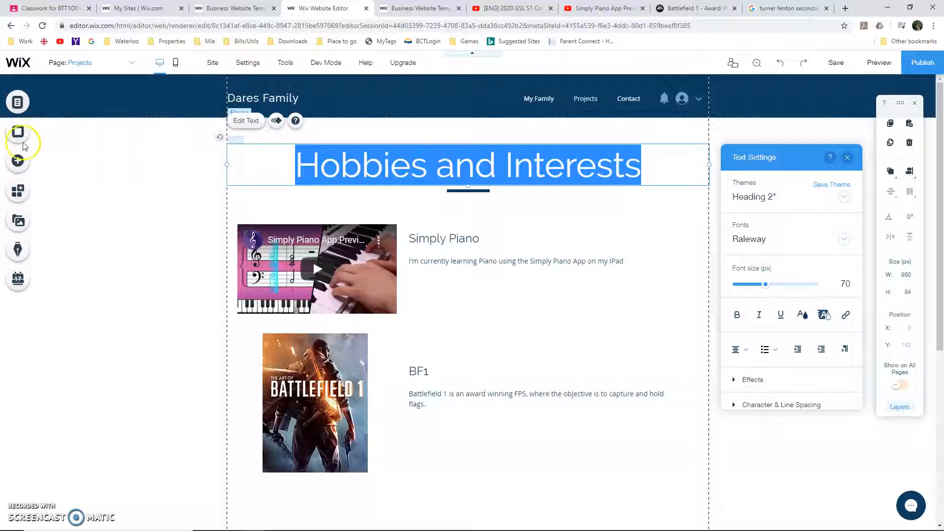
left_click(17, 102)
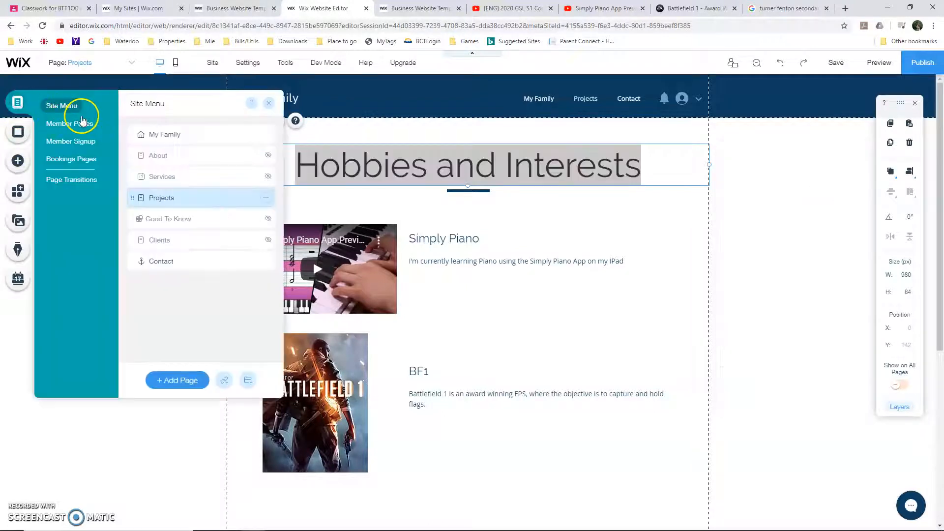
left_click(268, 198)
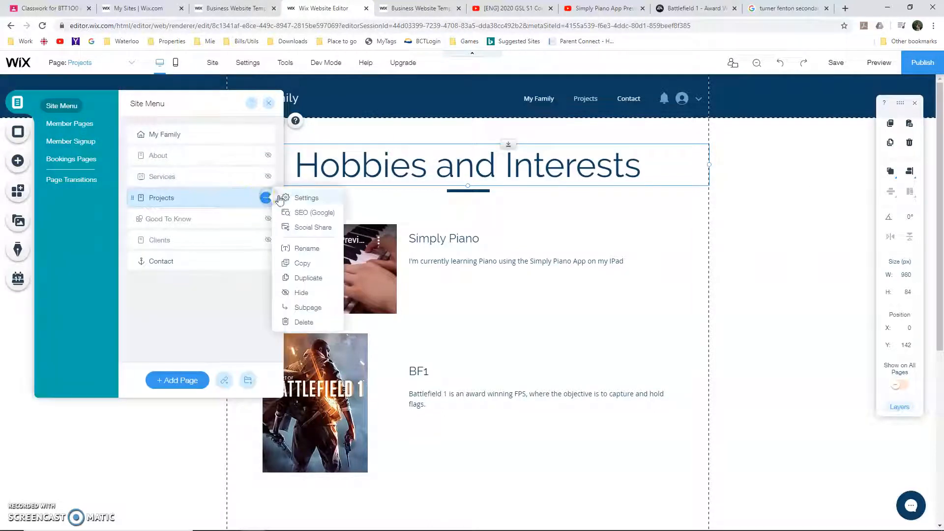
left_click(291, 195)
left_click(343, 173)
left_click_drag(274, 173, 253, 172)
key("ctrl+v")
left_click(21, 515)
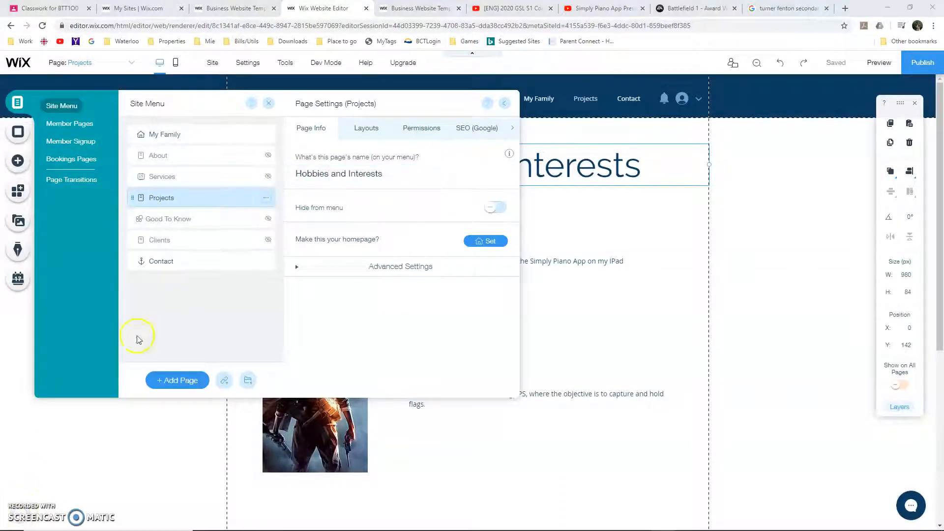
Duplicate the Hobbies and Interests page and name the copy "Renovations"
left_click(260, 202)
left_click(265, 197)
left_click(314, 277)
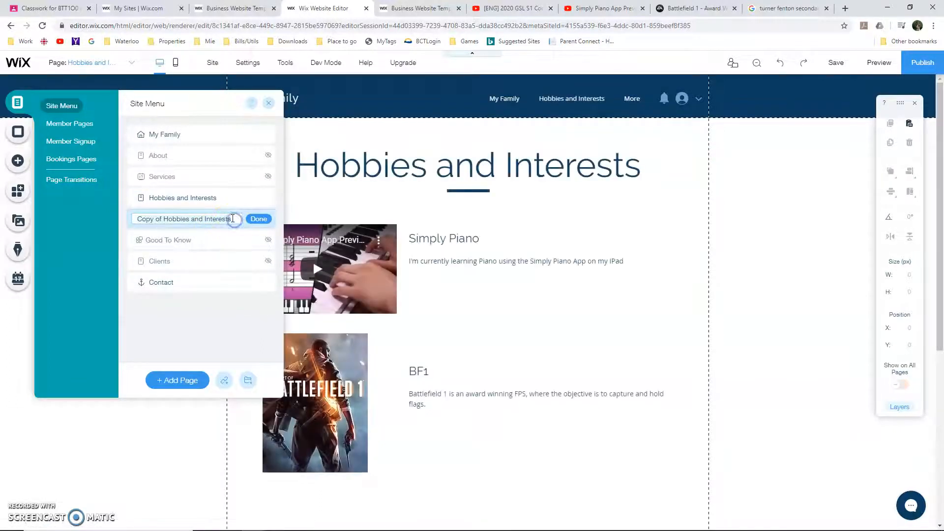
type("Benovations")
left_click(259, 222)
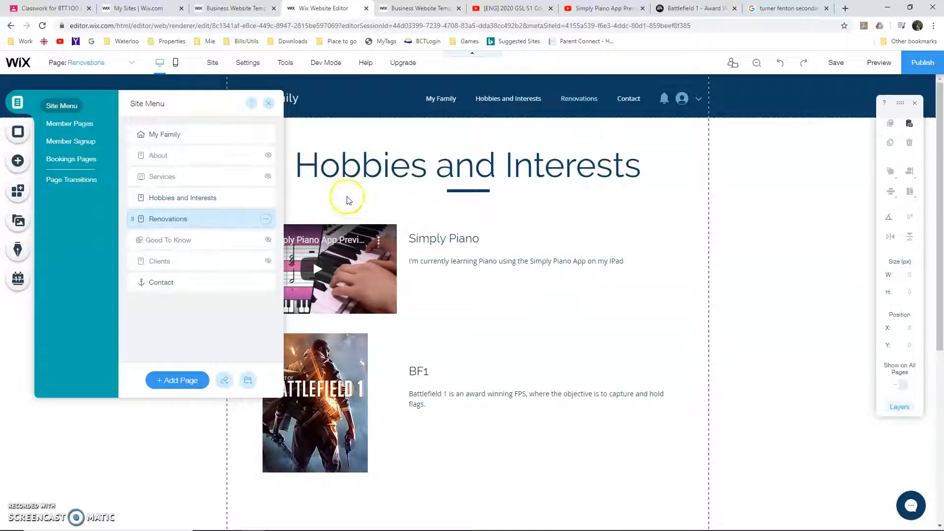
left_click(775, 281)
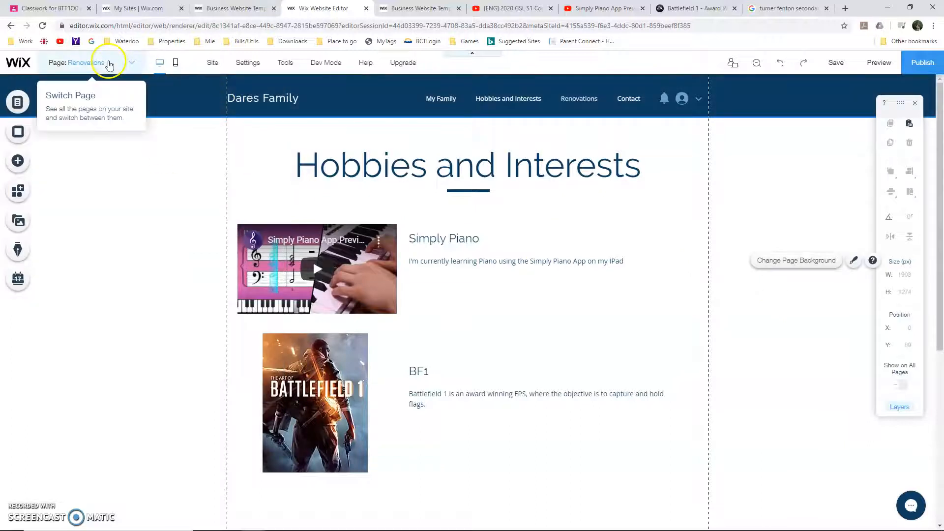
Delete the Simply Piano video from the Renovations page and change the page title to "Renovations"
left_click(352, 259)
key("Delete")
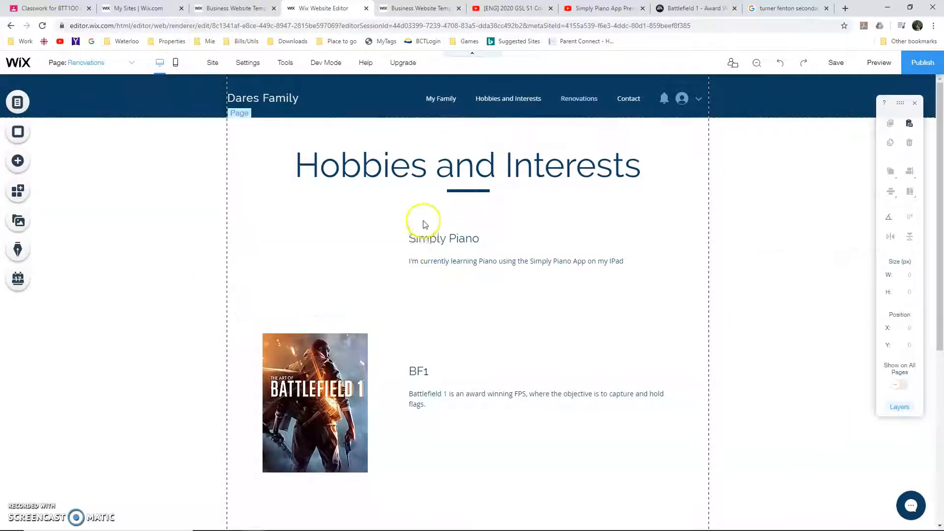
double_click(417, 169)
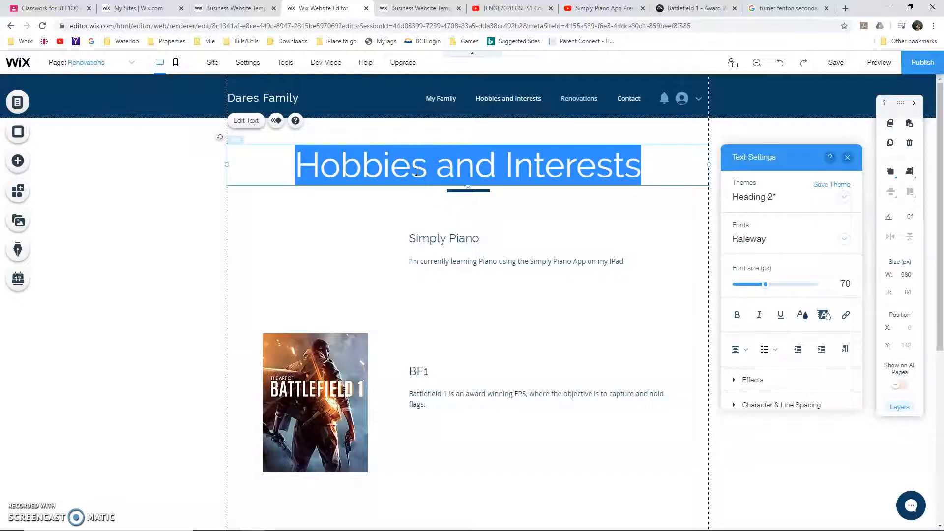
type("Renovations")
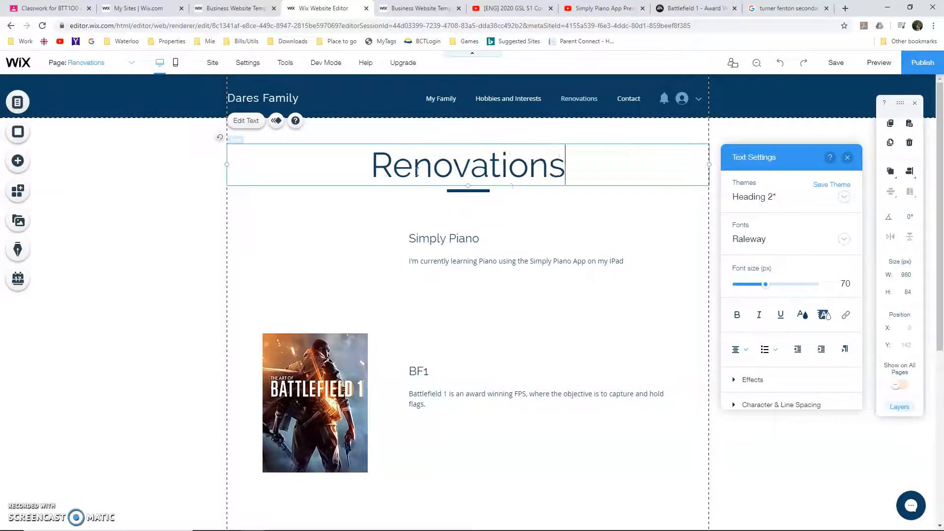
Delete the Battlefield 1 image from the Renovations page
left_click(479, 243)
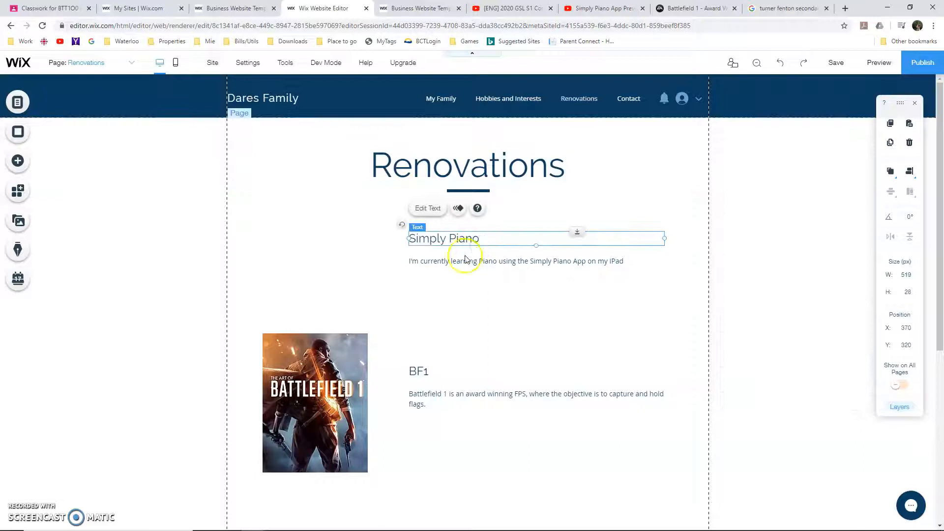
left_click(343, 346)
key("Delete")
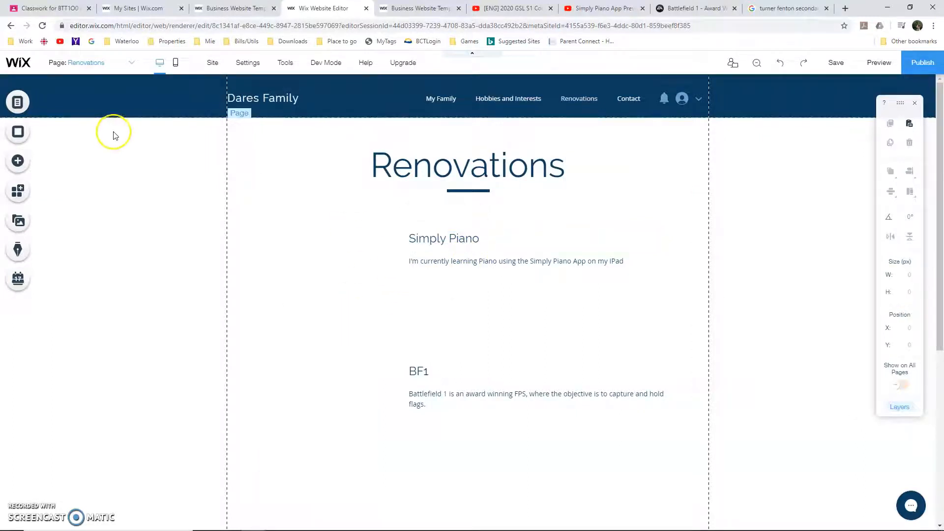
Add the uploaded images Reno1.jpg and Reno2.jpg to the Renovations page together
left_click(17, 161)
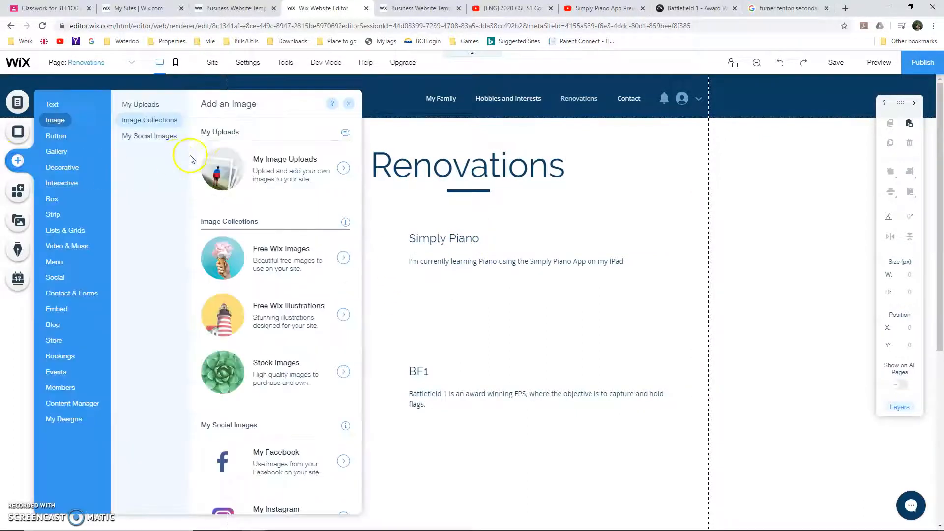
left_click(243, 166)
left_click(552, 210)
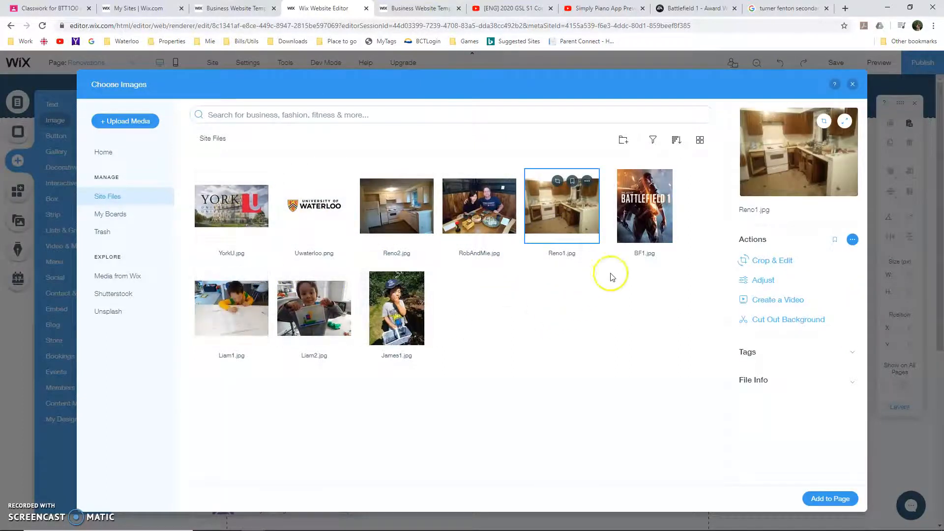
left_click(418, 202, "ctrl")
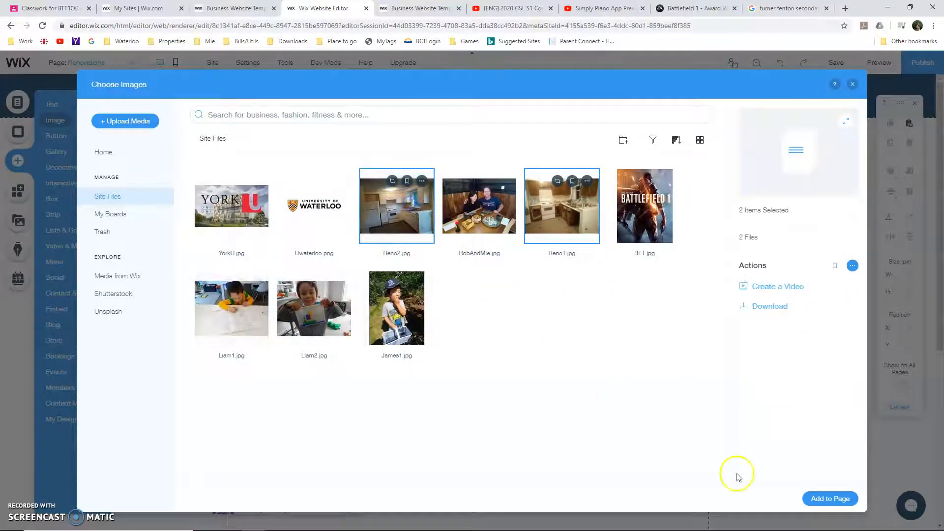
left_click(844, 504)
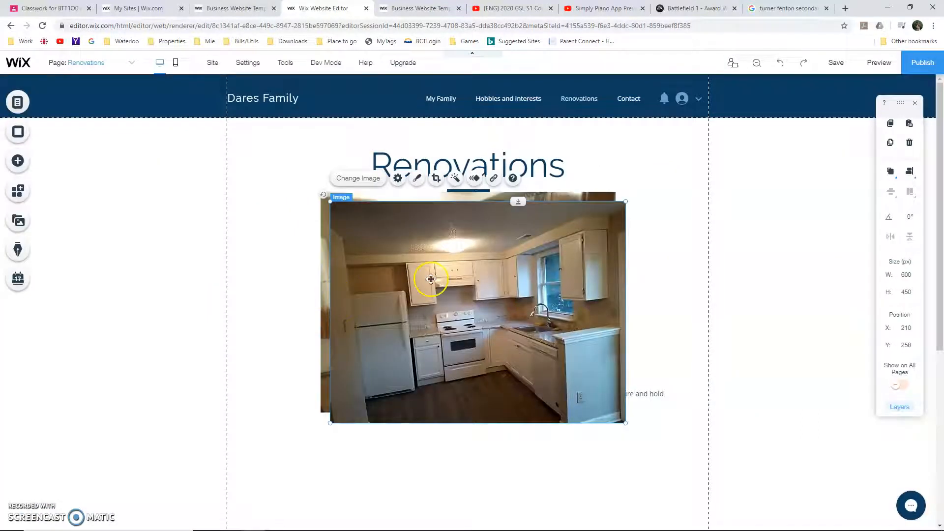
Shrink both kitchen images together to about 299 px overall width, then place Reno1 beside the Simply Piano text and Reno2 beside the BF1 text
left_click(606, 195, "shift")
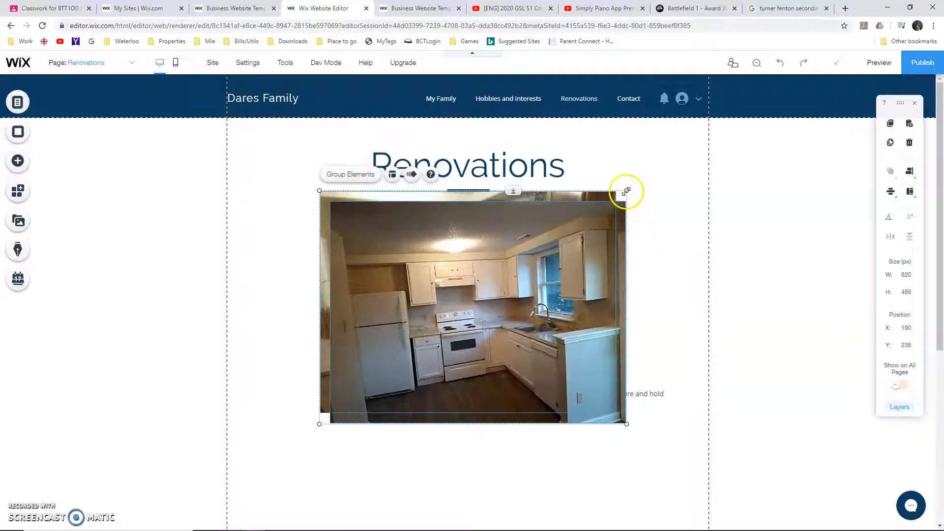
left_click_drag(626, 191, 440, 281)
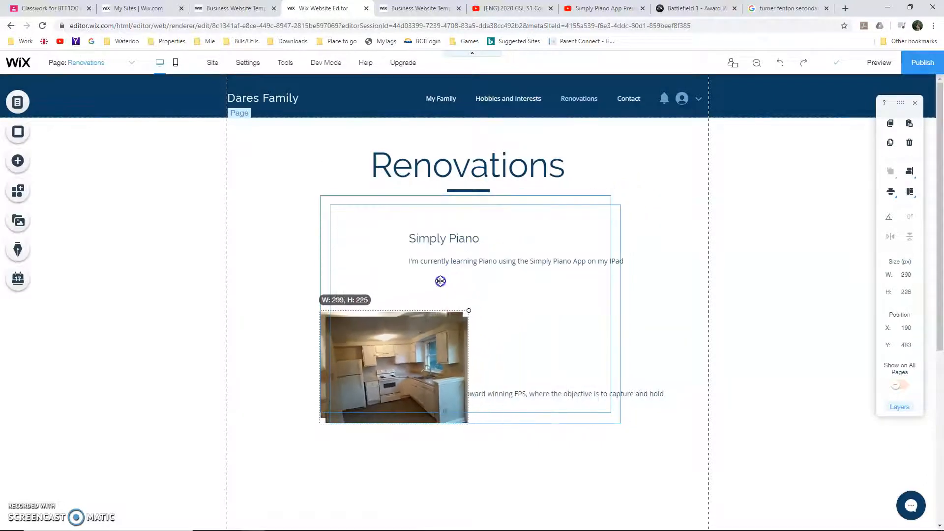
left_click(771, 303)
left_click_drag(406, 368, 304, 404)
left_click_drag(404, 357, 320, 258)
left_click_drag(306, 384, 326, 376)
Change the Simply Piano heading to "Before" and the BF1 heading to "After"
double_click(449, 238)
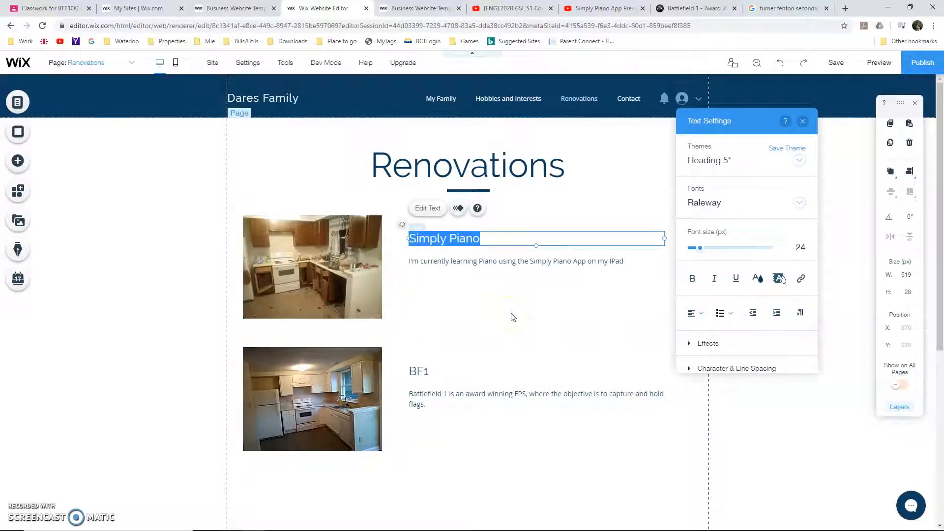
type("Before")
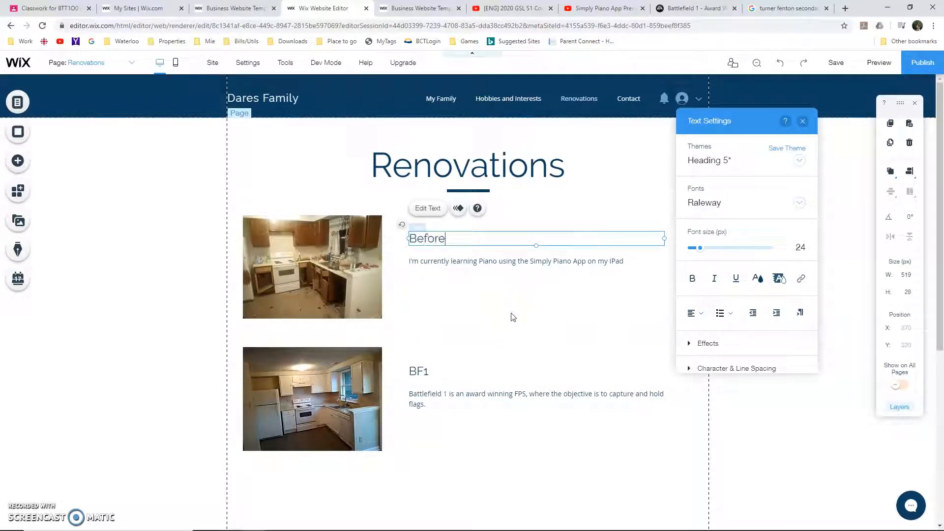
double_click(426, 375)
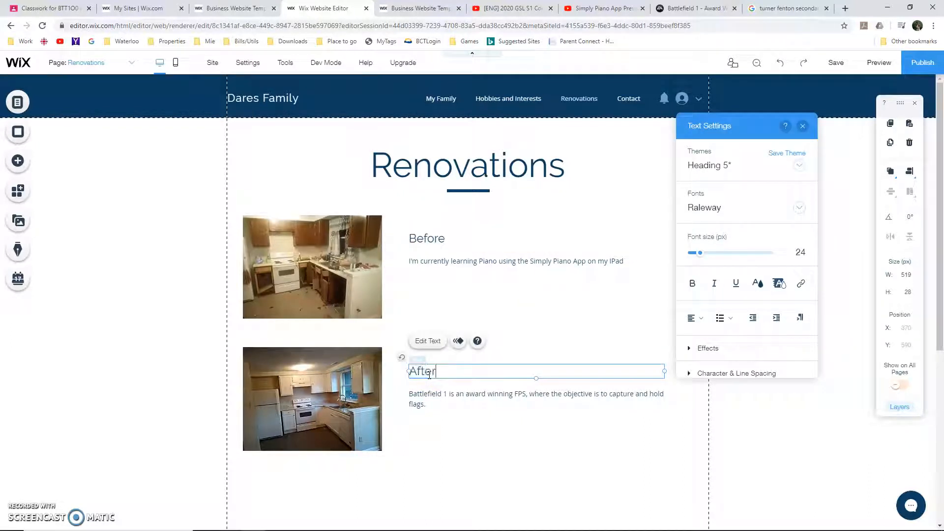
Delete the piano and Battlefield 1 paragraphs beneath the Before and After headings
left_click(466, 264)
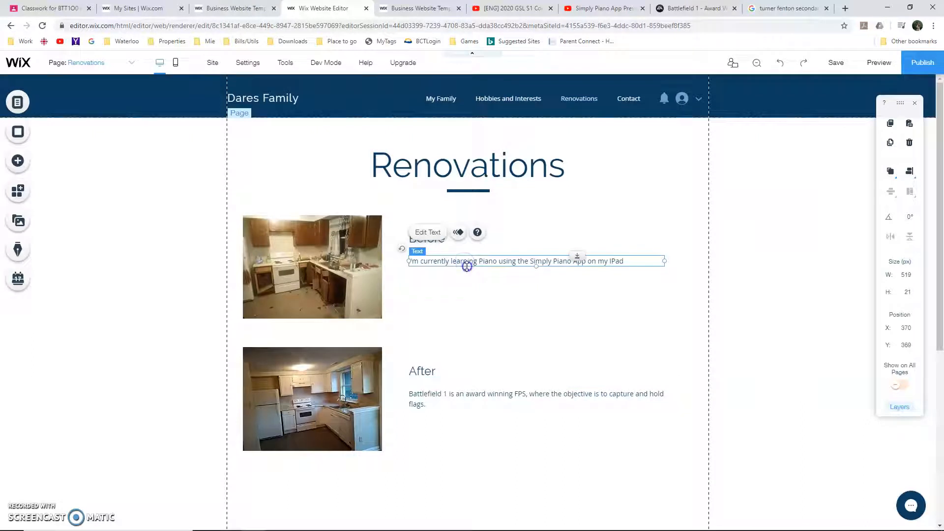
key("Delete")
left_click(481, 394)
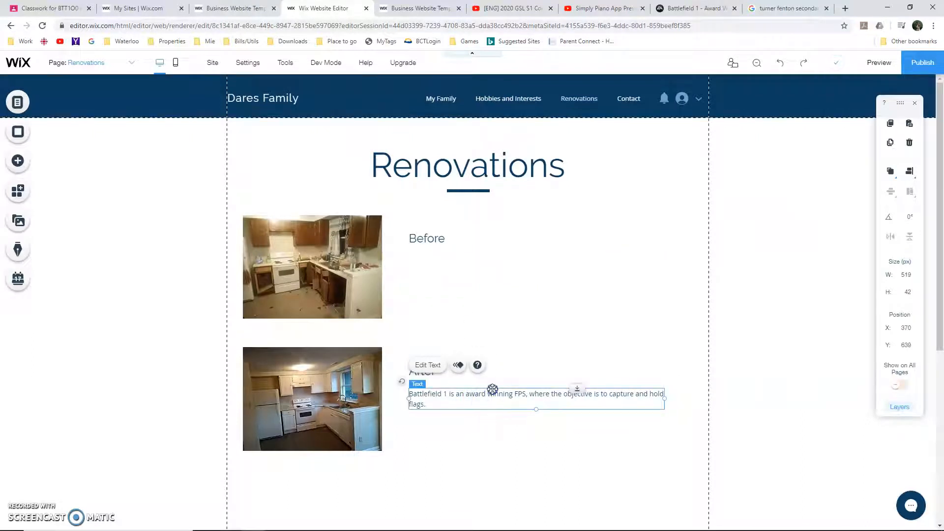
key("Delete")
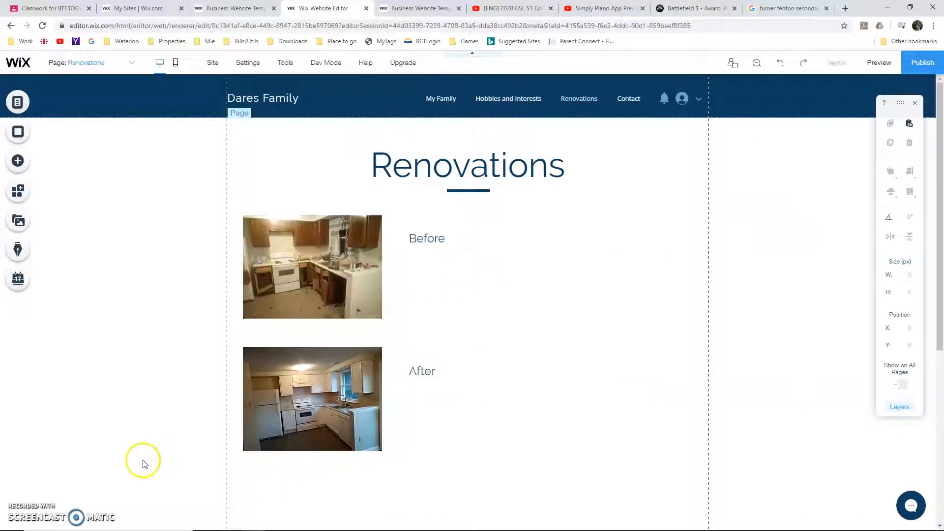
Go to the Contact section of the My Family page and select its Google map
left_click(19, 511)
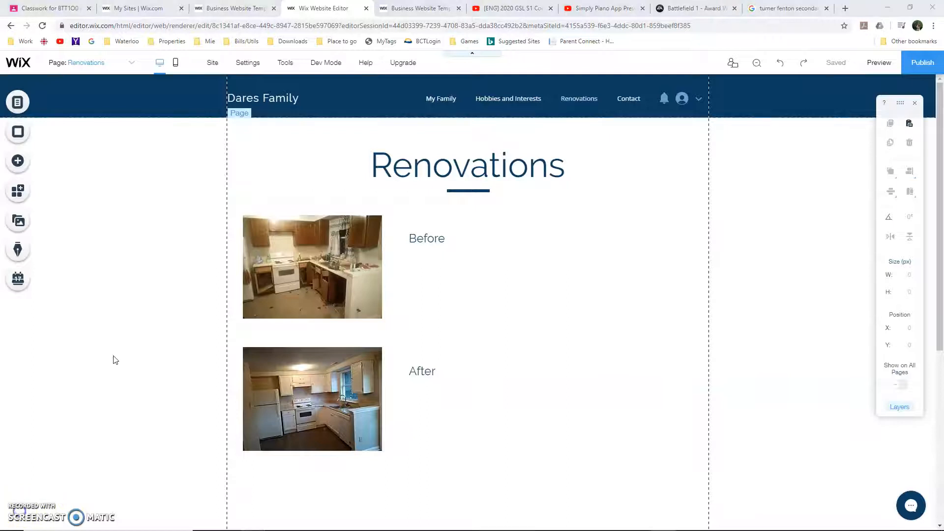
scroll(113, 360, "down", 6)
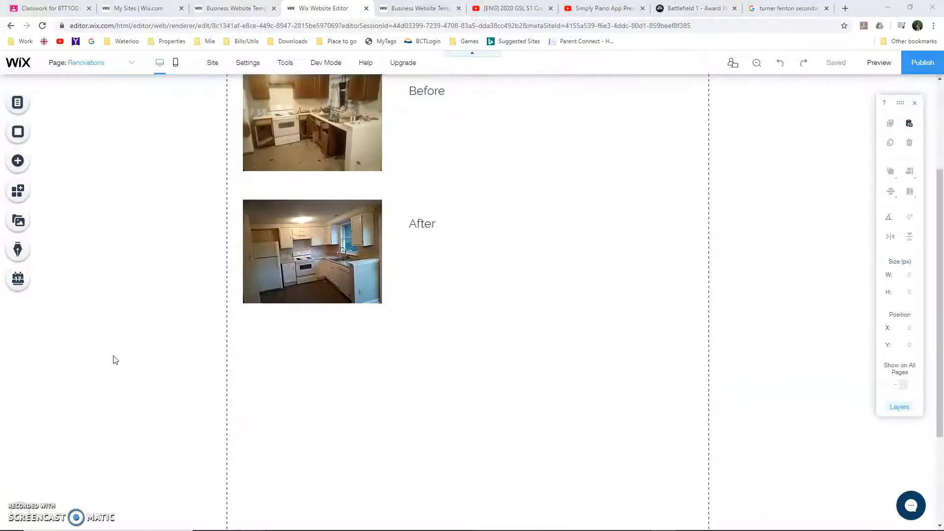
left_click(199, 393)
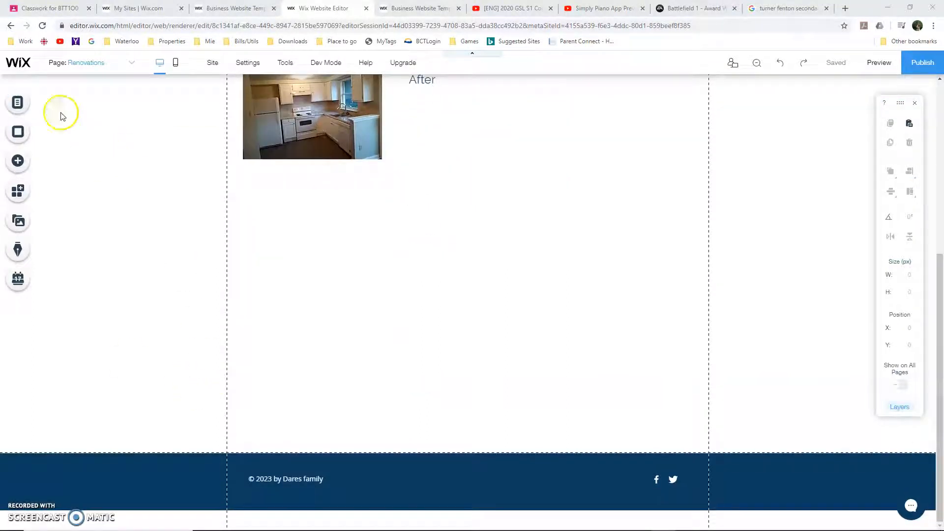
left_click(34, 104)
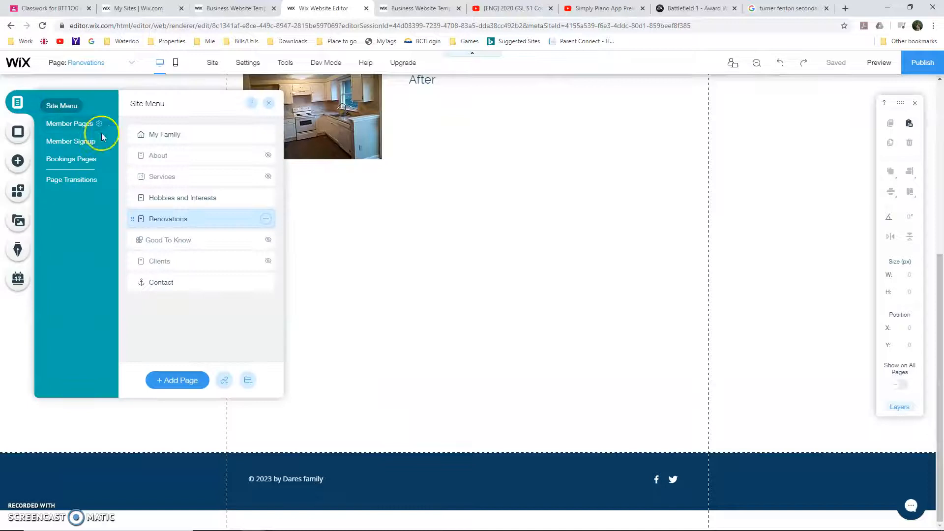
left_click(159, 281)
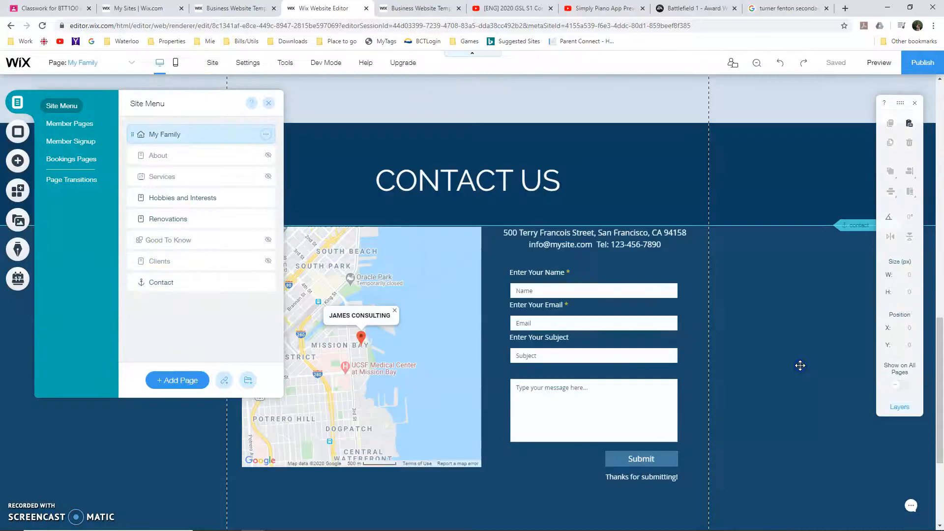
left_click(800, 366)
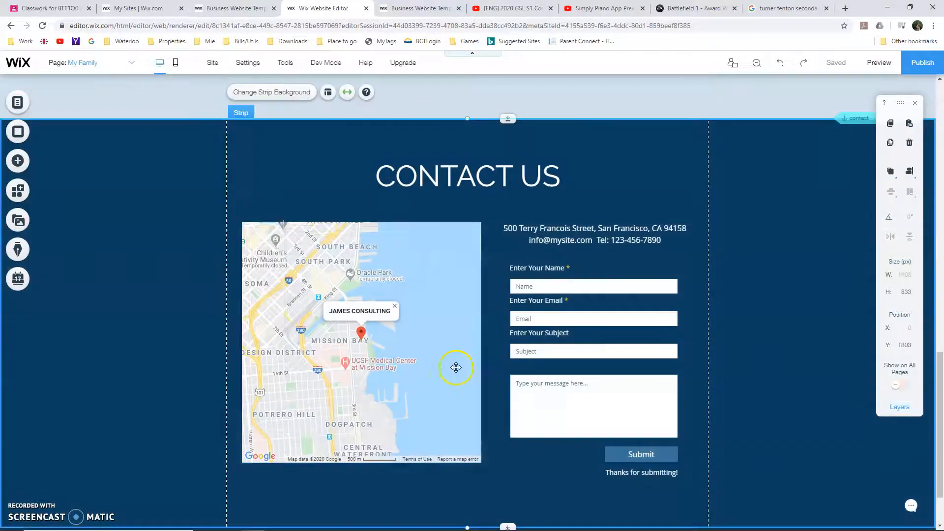
left_click(407, 276)
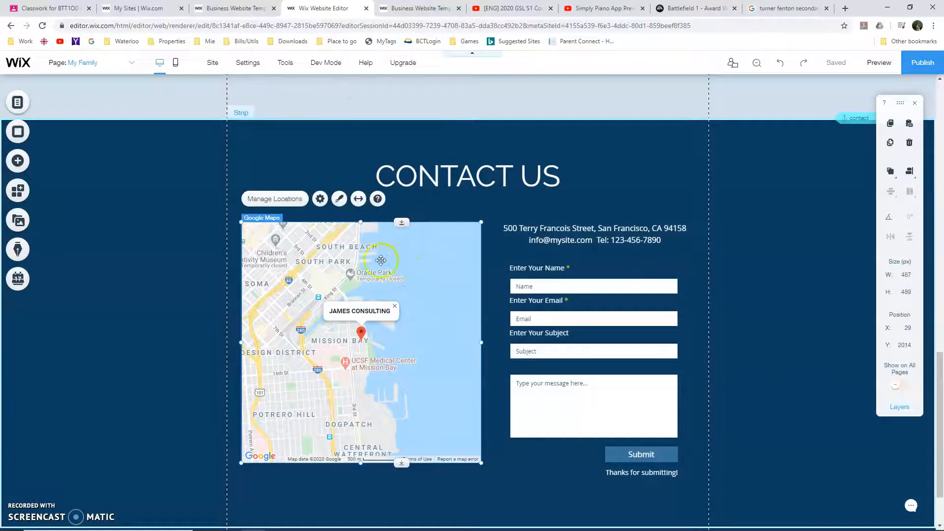
Switch to the Google results for Turner Fenton Secondary School and copy the school's address
left_click(785, 8)
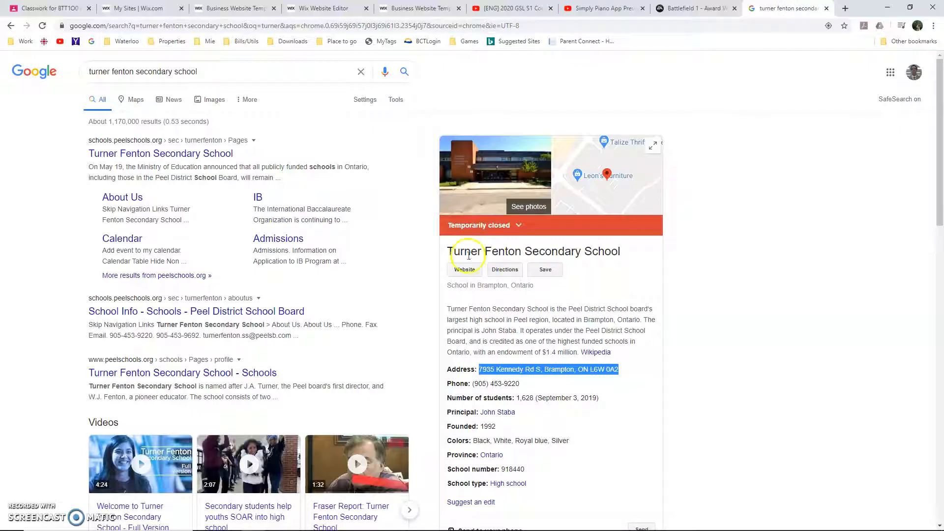
left_click(488, 379)
left_click_drag(481, 369, 616, 373)
key("ctrl+c")
left_click(346, 9)
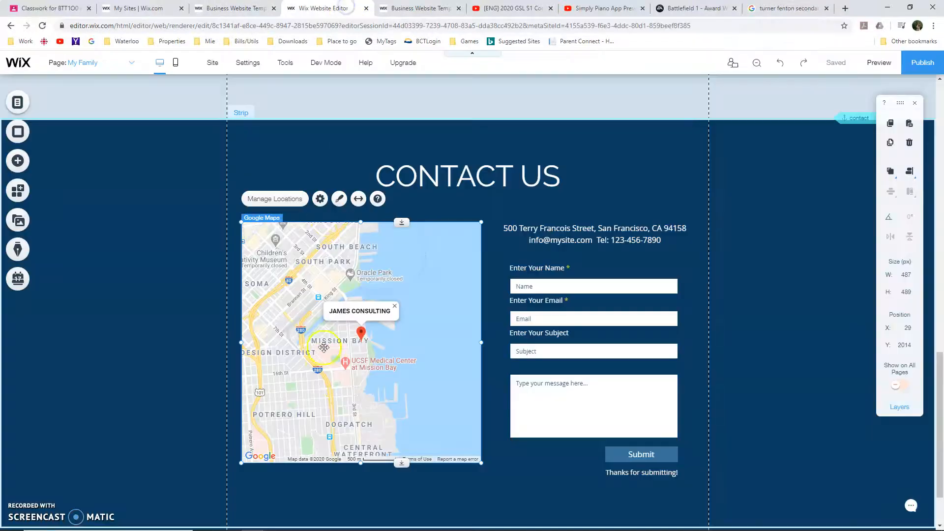
Return to the Wix Editor and replace the contact map's location address with the copied school address
left_click(320, 199)
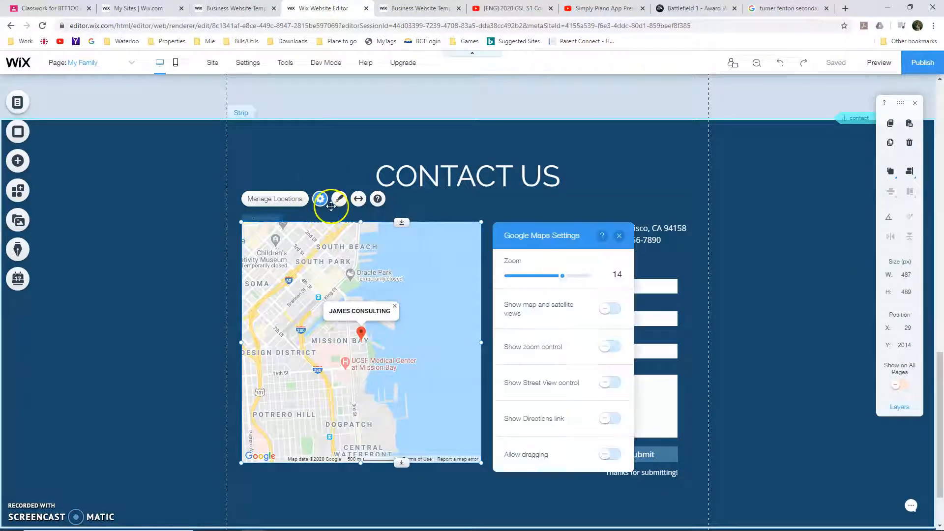
left_click(272, 199)
left_click(523, 354)
key("ctrl+a")
key("ctrl+v")
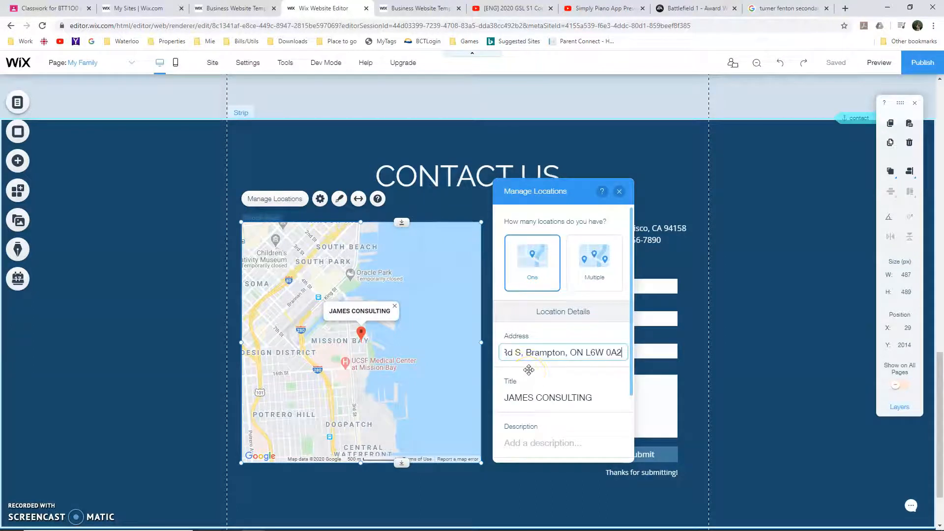
left_click(413, 261)
left_click(361, 315)
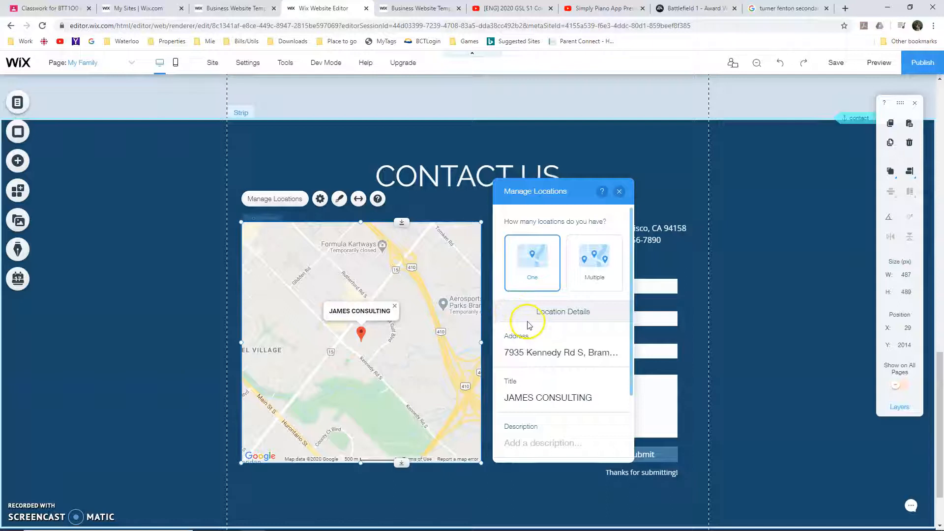
Set the contact map location's title to TFSS and close the location settings
left_click(539, 393)
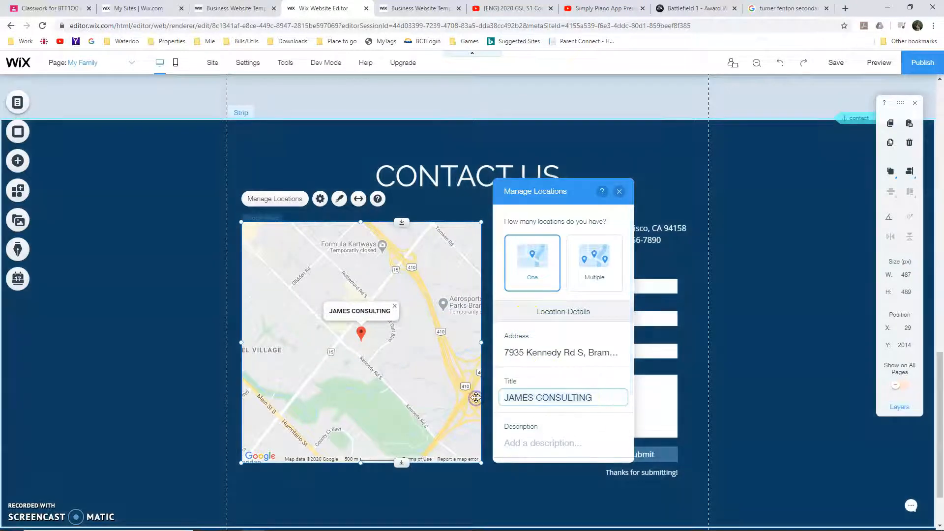
key("ctrl+a")
type("TF")
key("Return")
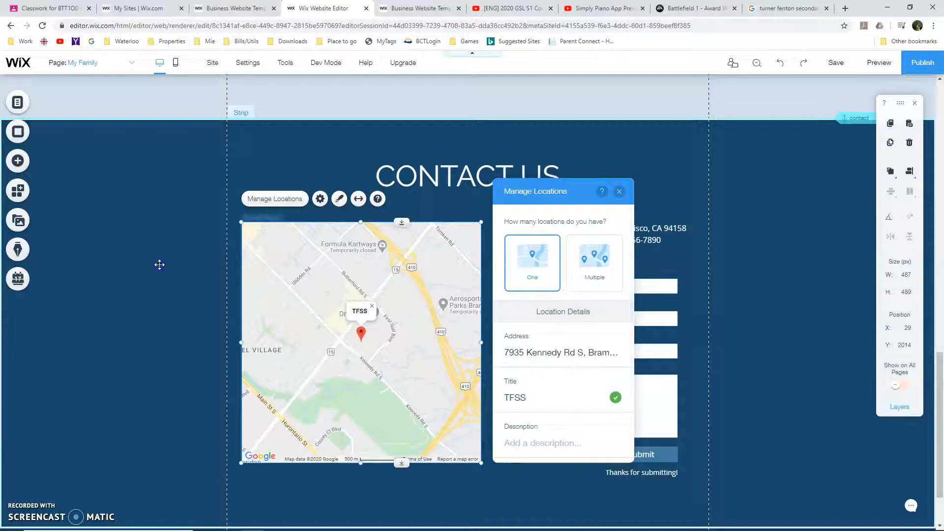
left_click(159, 264)
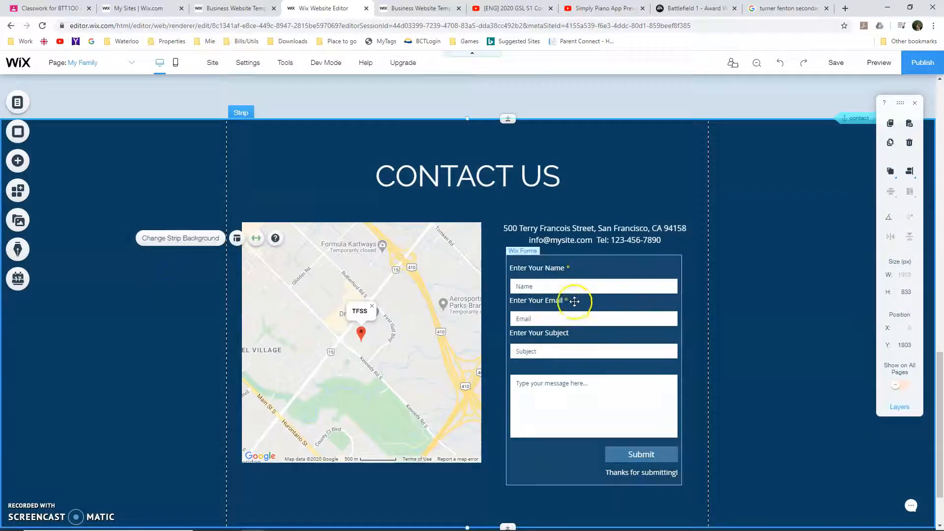
Replace the placeholder e-mail in the Contact Us text with the site owner's e-mail address
left_click(569, 241)
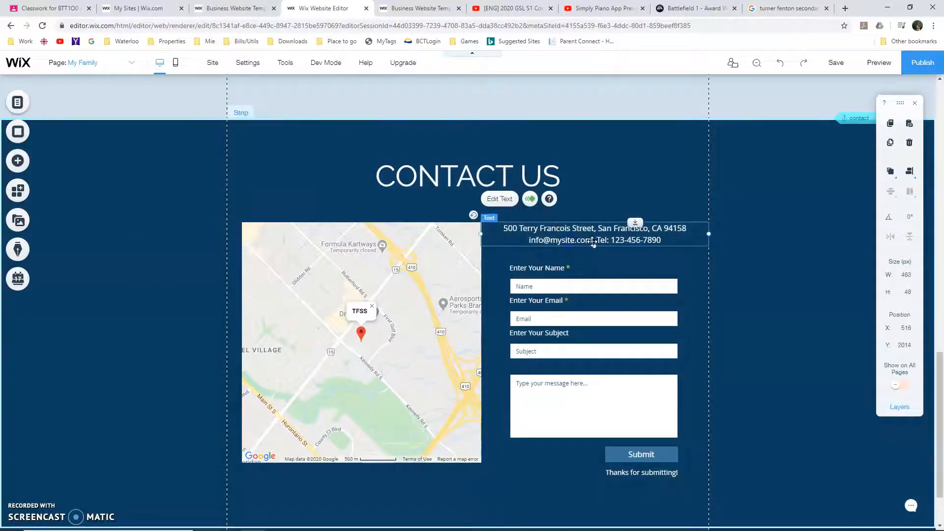
double_click(540, 242)
left_click(532, 241)
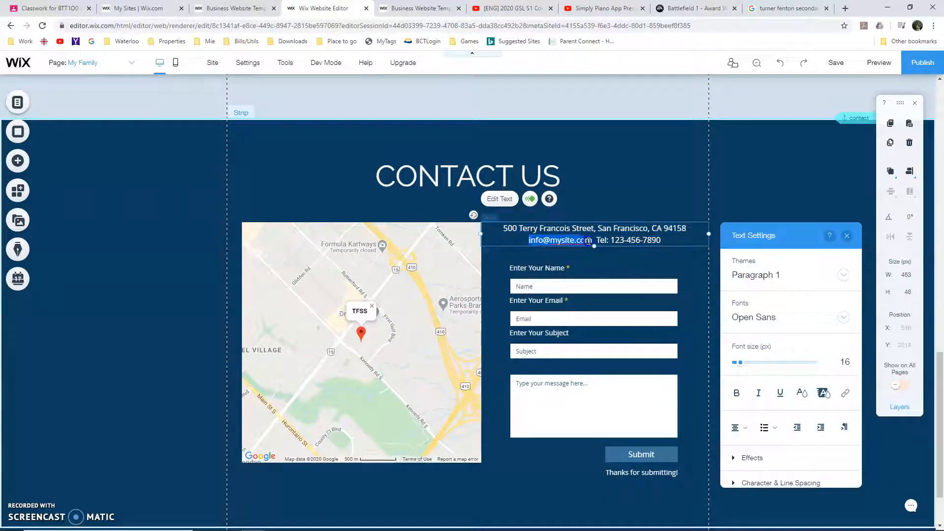
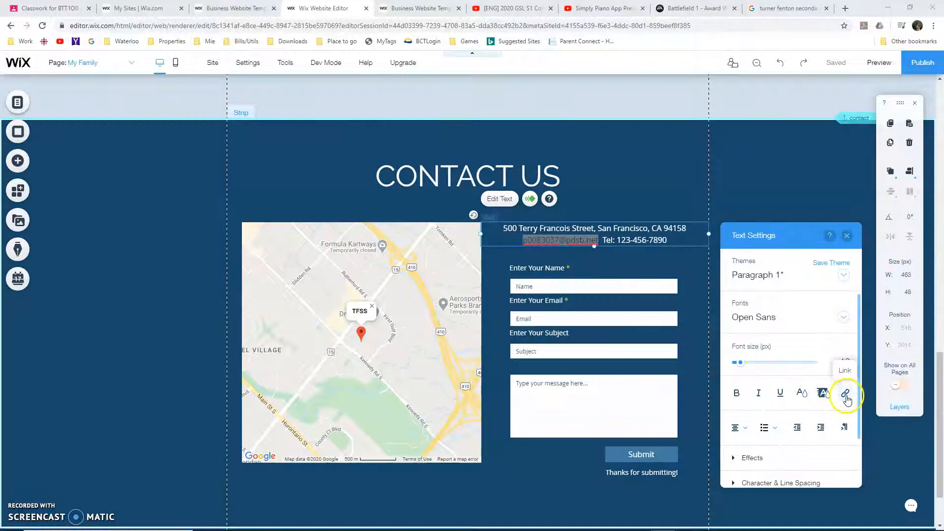
Link the e-mail text in the Contact Us section to an Email destination using the owner's address
left_click(845, 395)
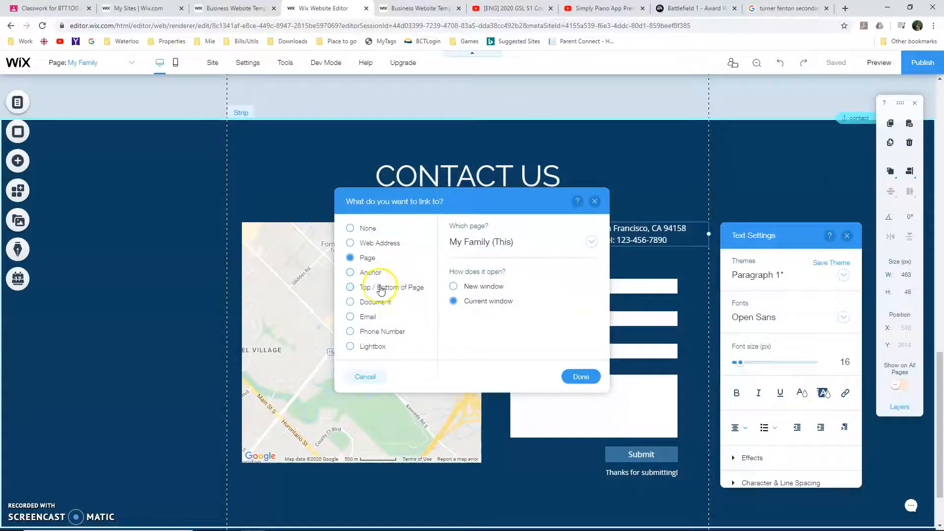
left_click(367, 318)
left_click(486, 240)
left_click(510, 262)
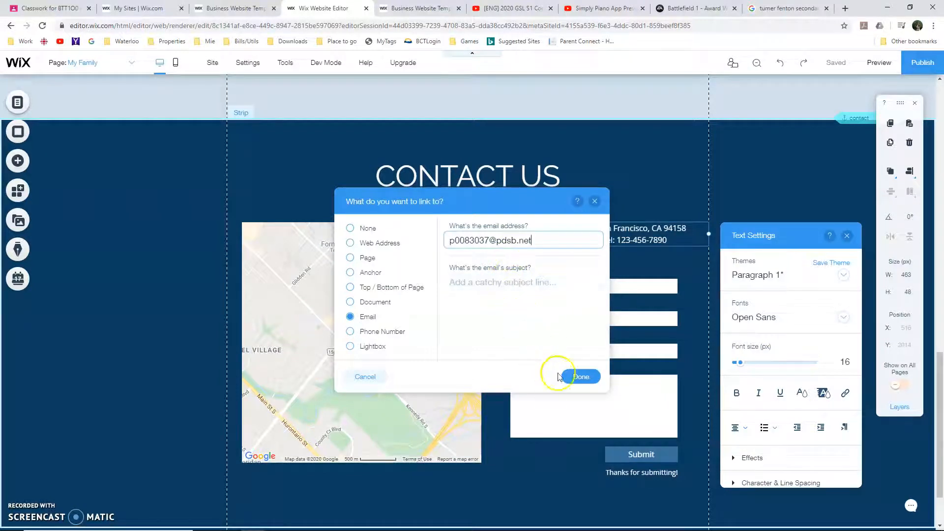
left_click(582, 379)
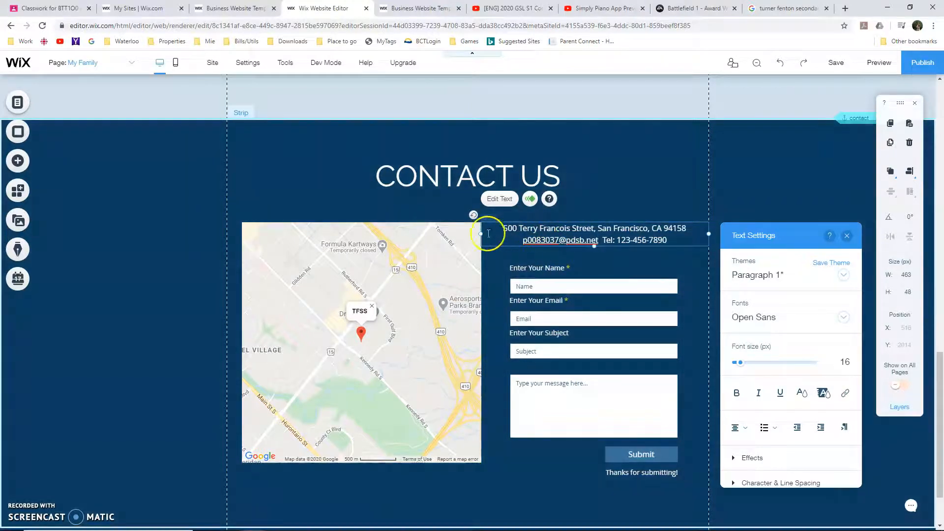
Switch to the Google results for Turner Fenton Secondary School and copy the address from the school's information card again
left_click(788, 8)
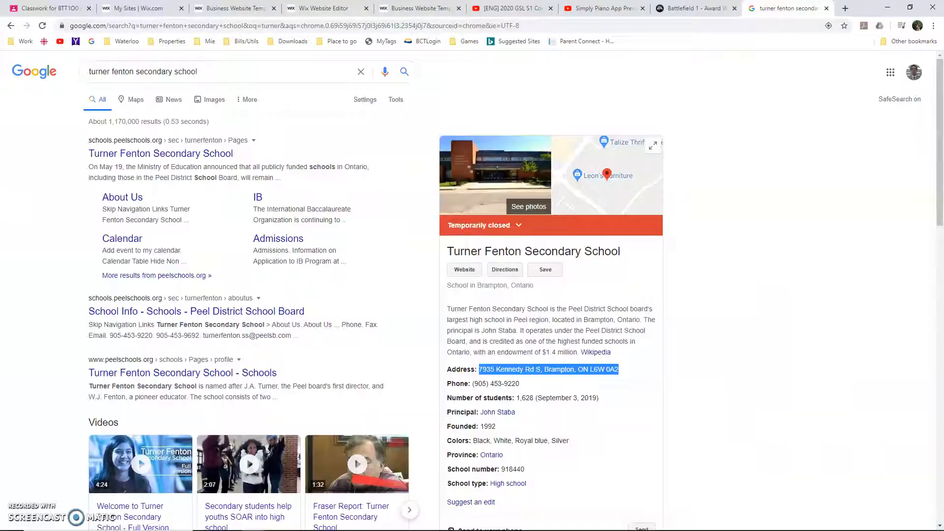
left_click(482, 368)
left_click_drag(479, 370, 623, 372)
key("ctrl+c")
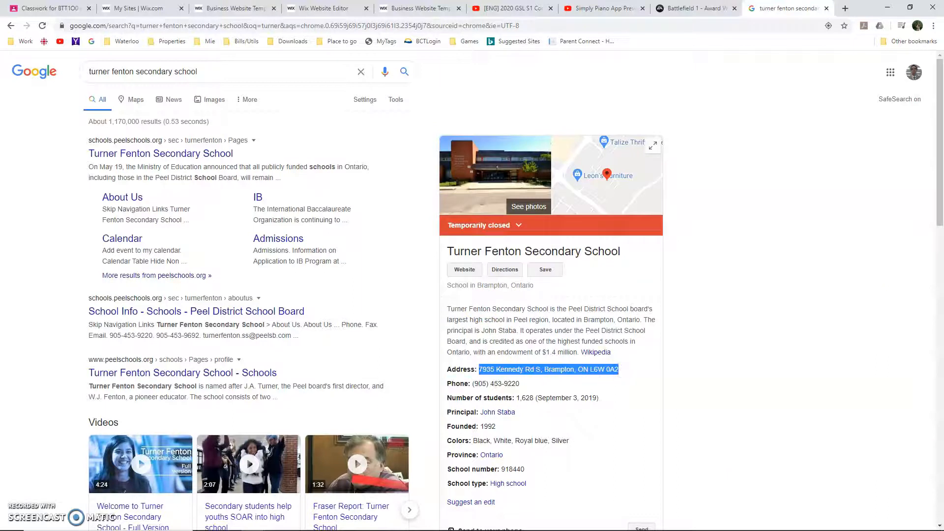
Return to the Wix Editor and replace the placeholder street address in the Contact Us text with the copied school address
left_click(319, 9)
left_click(521, 228)
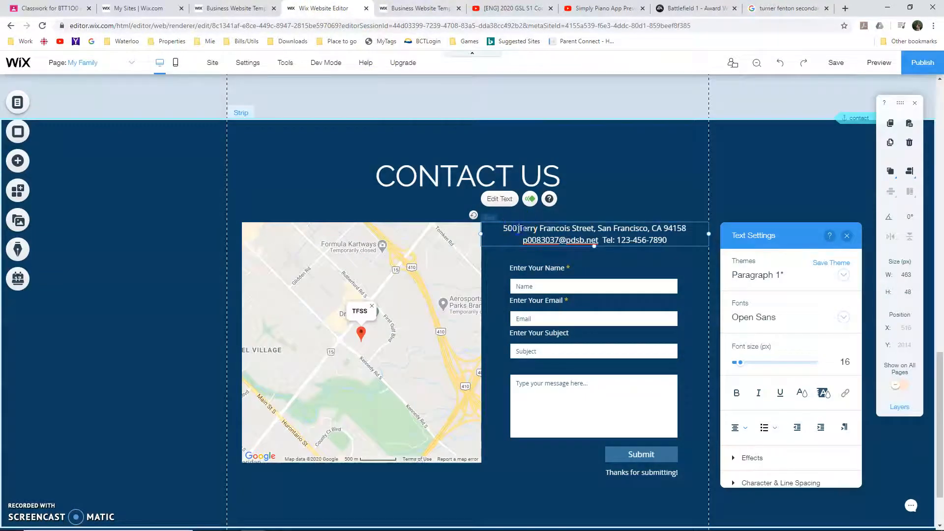
left_click_drag(505, 230, 671, 230)
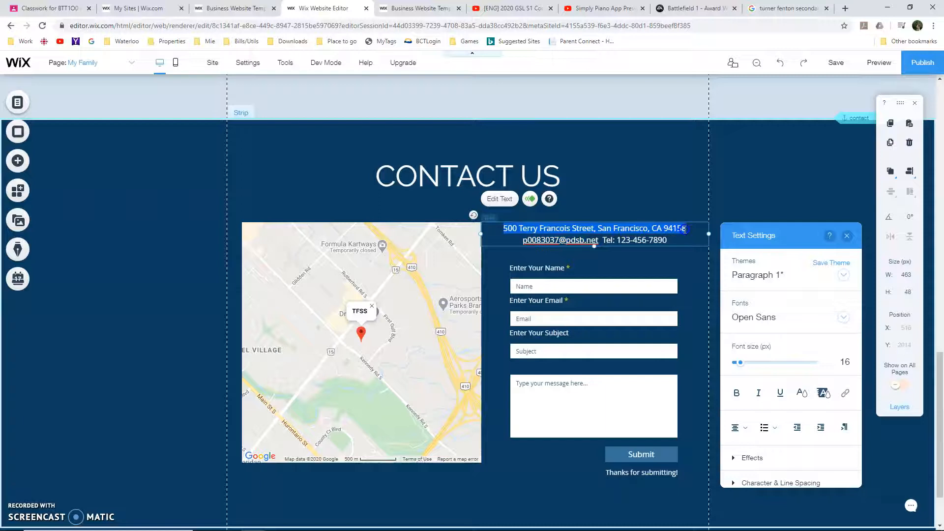
key("ctrl+v")
left_click(669, 237)
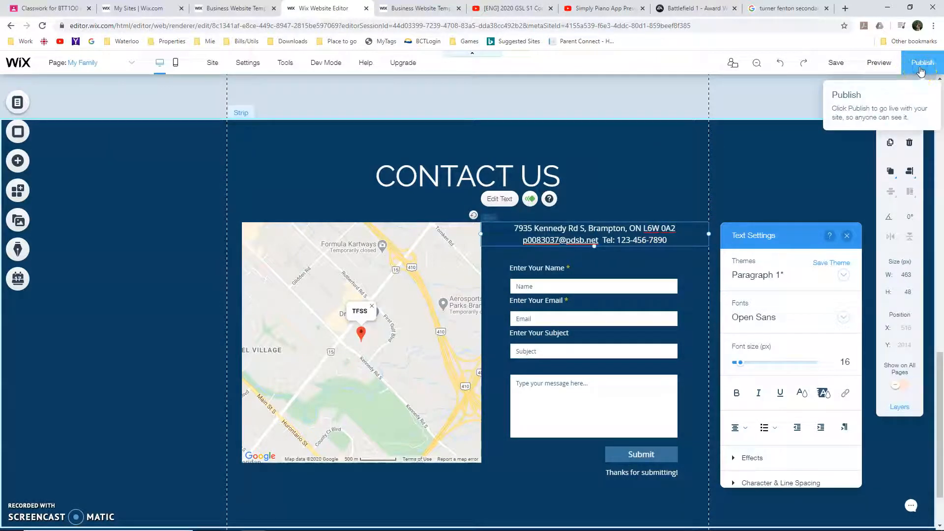
Publish the site and open its live version
left_click(921, 71)
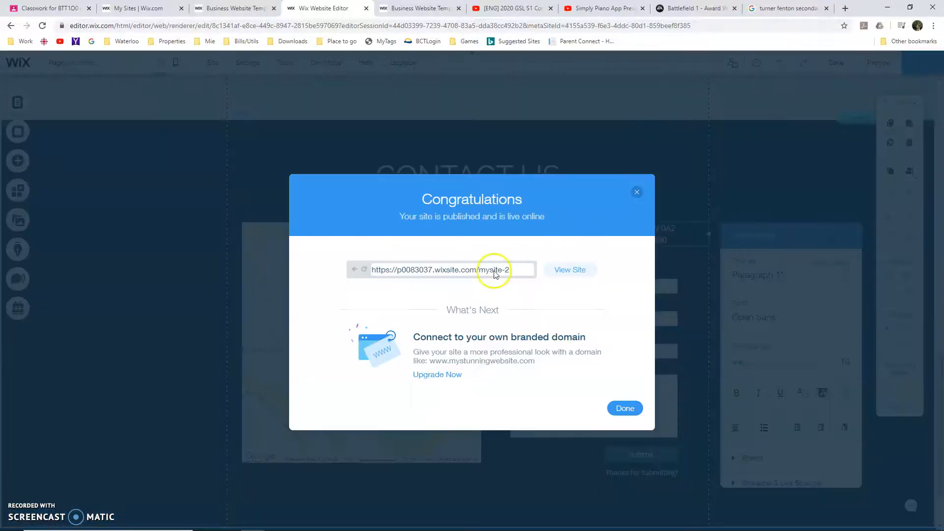
left_click(562, 274)
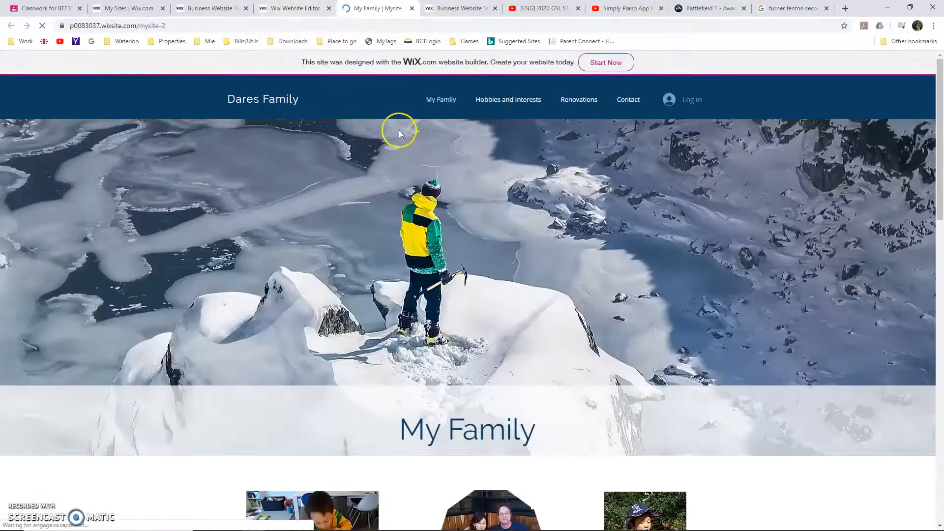
Check the Hobbies and Interests, Renovations and Contact links on the published family site
left_click(546, 104)
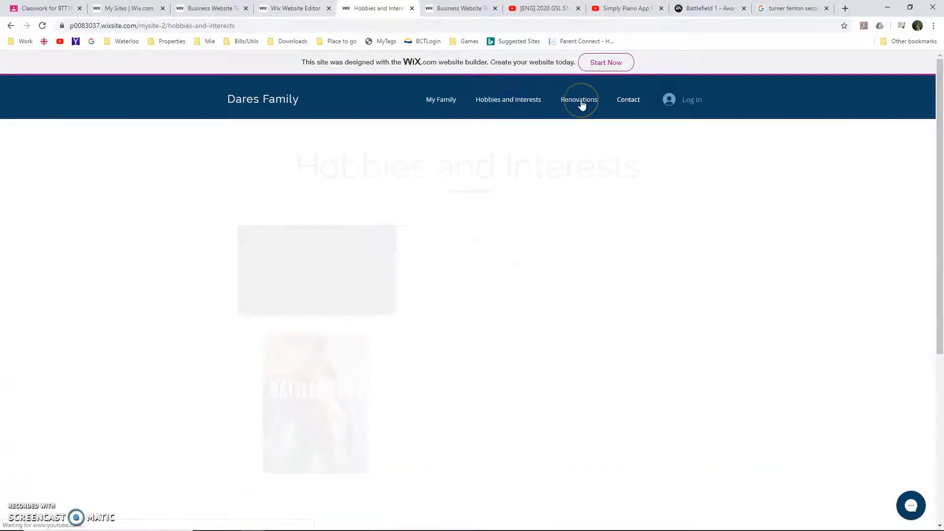
left_click(580, 100)
left_click(629, 102)
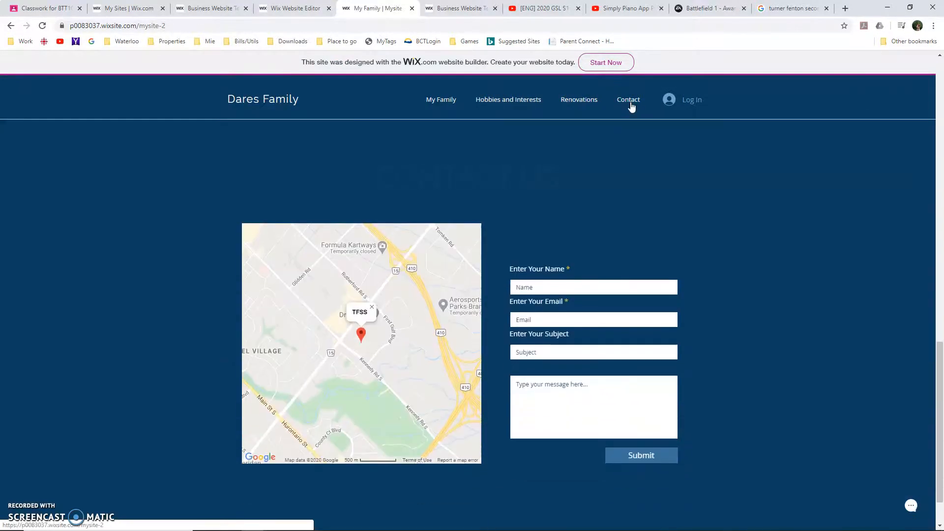
left_click(474, 105)
left_click(291, 8)
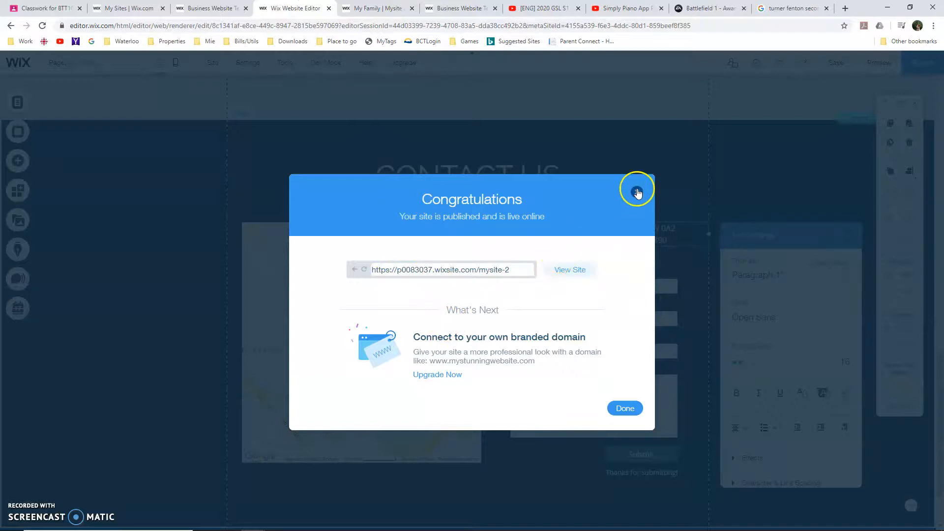
left_click(377, 8)
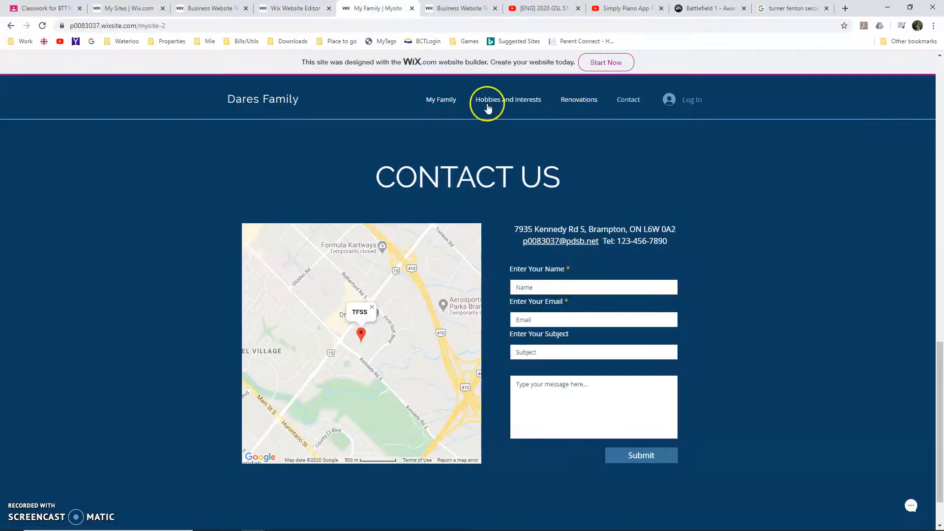